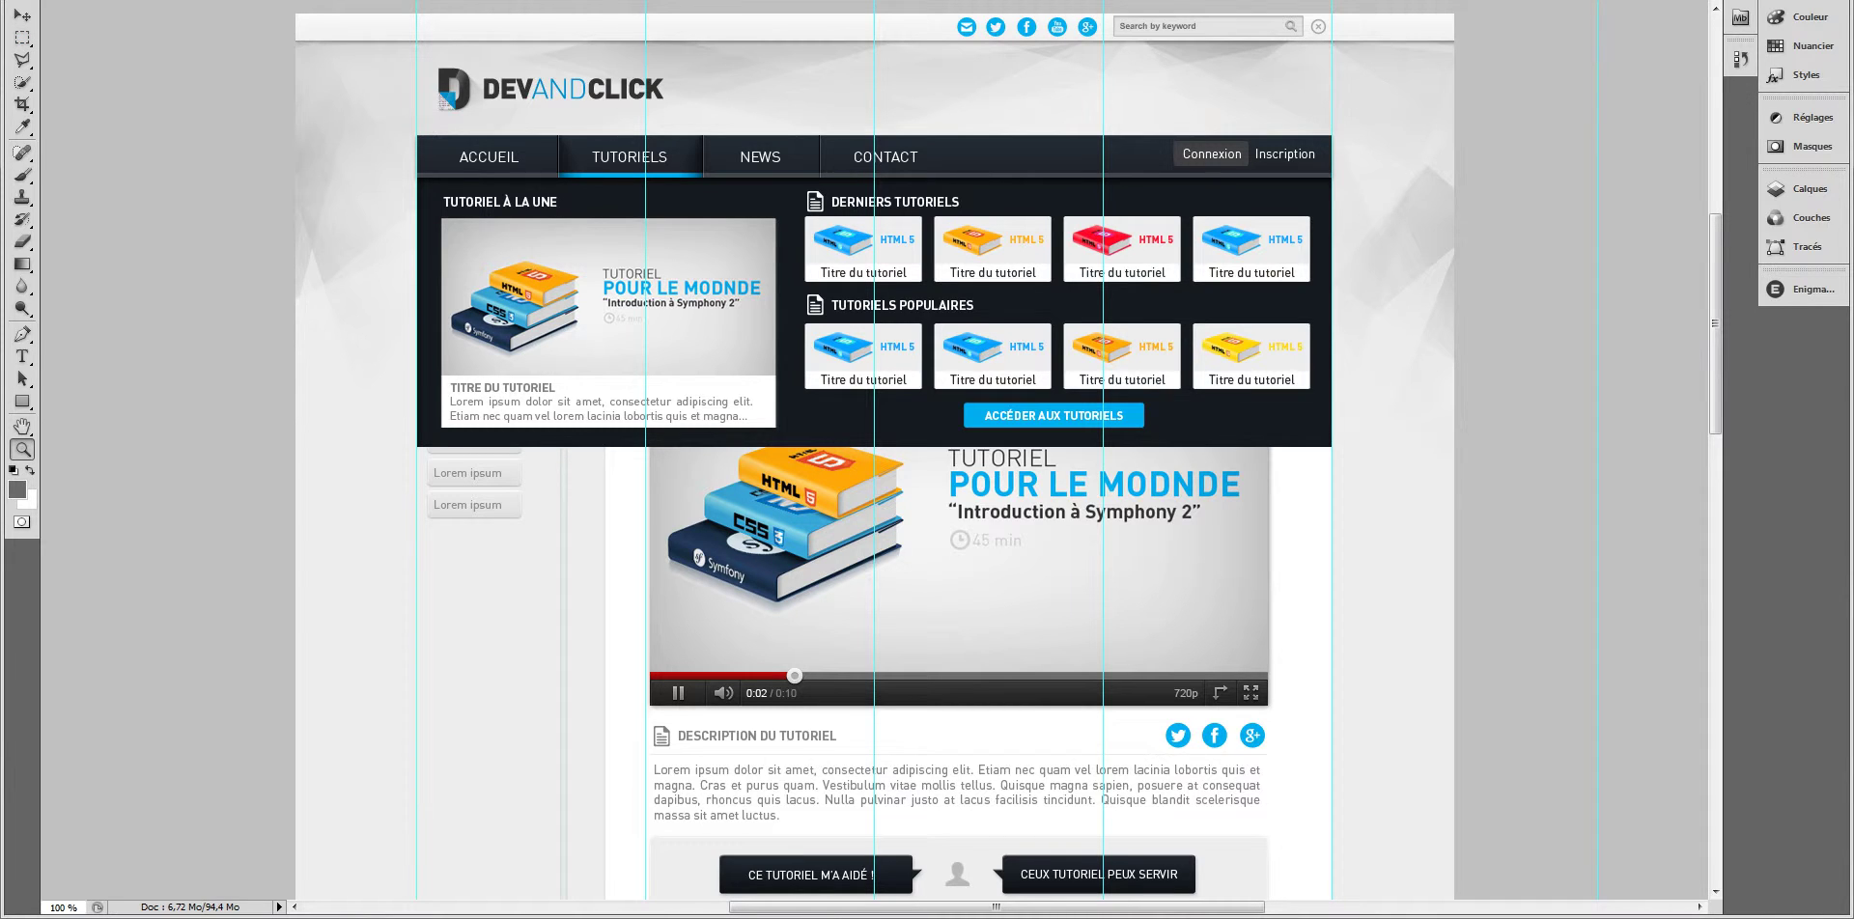
- Mark the Twitter header icon and the Description document icon with rectangular selections
key(m)
drag(985, 14, 1007, 38)
scroll(1009, 449, down, 3)
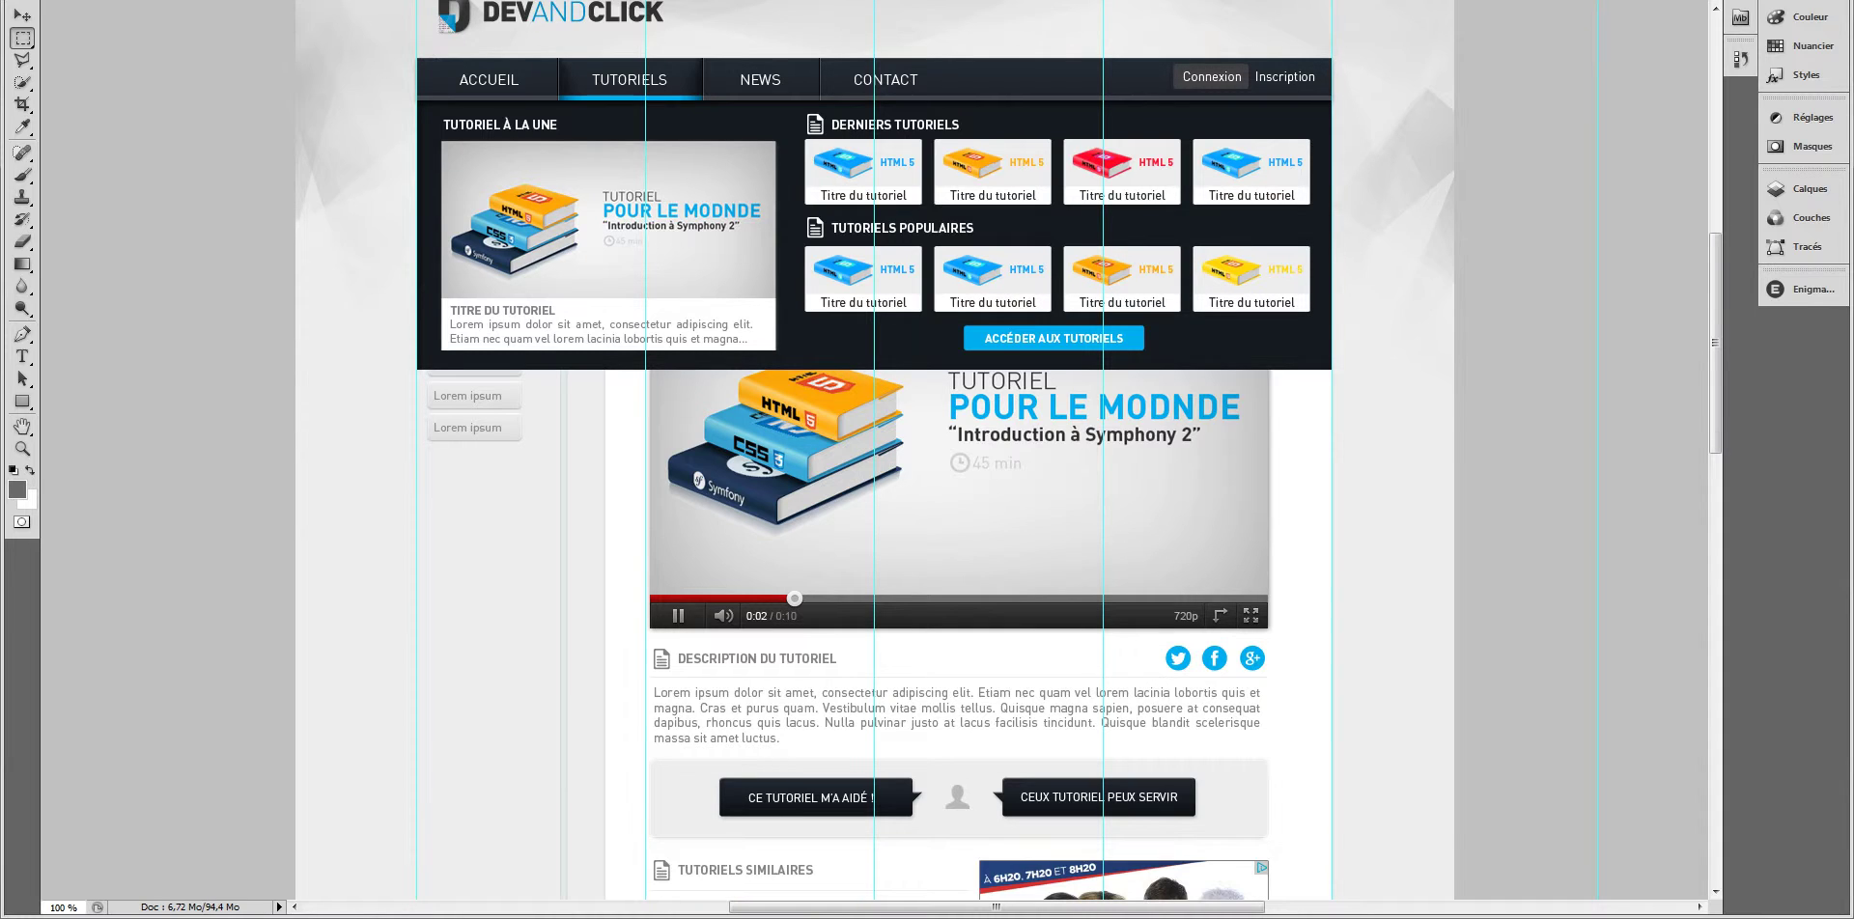
drag(646, 638, 676, 675)
- Scroll down through the rest of the mockup and back up to review its icons
scroll(1009, 449, down, 5)
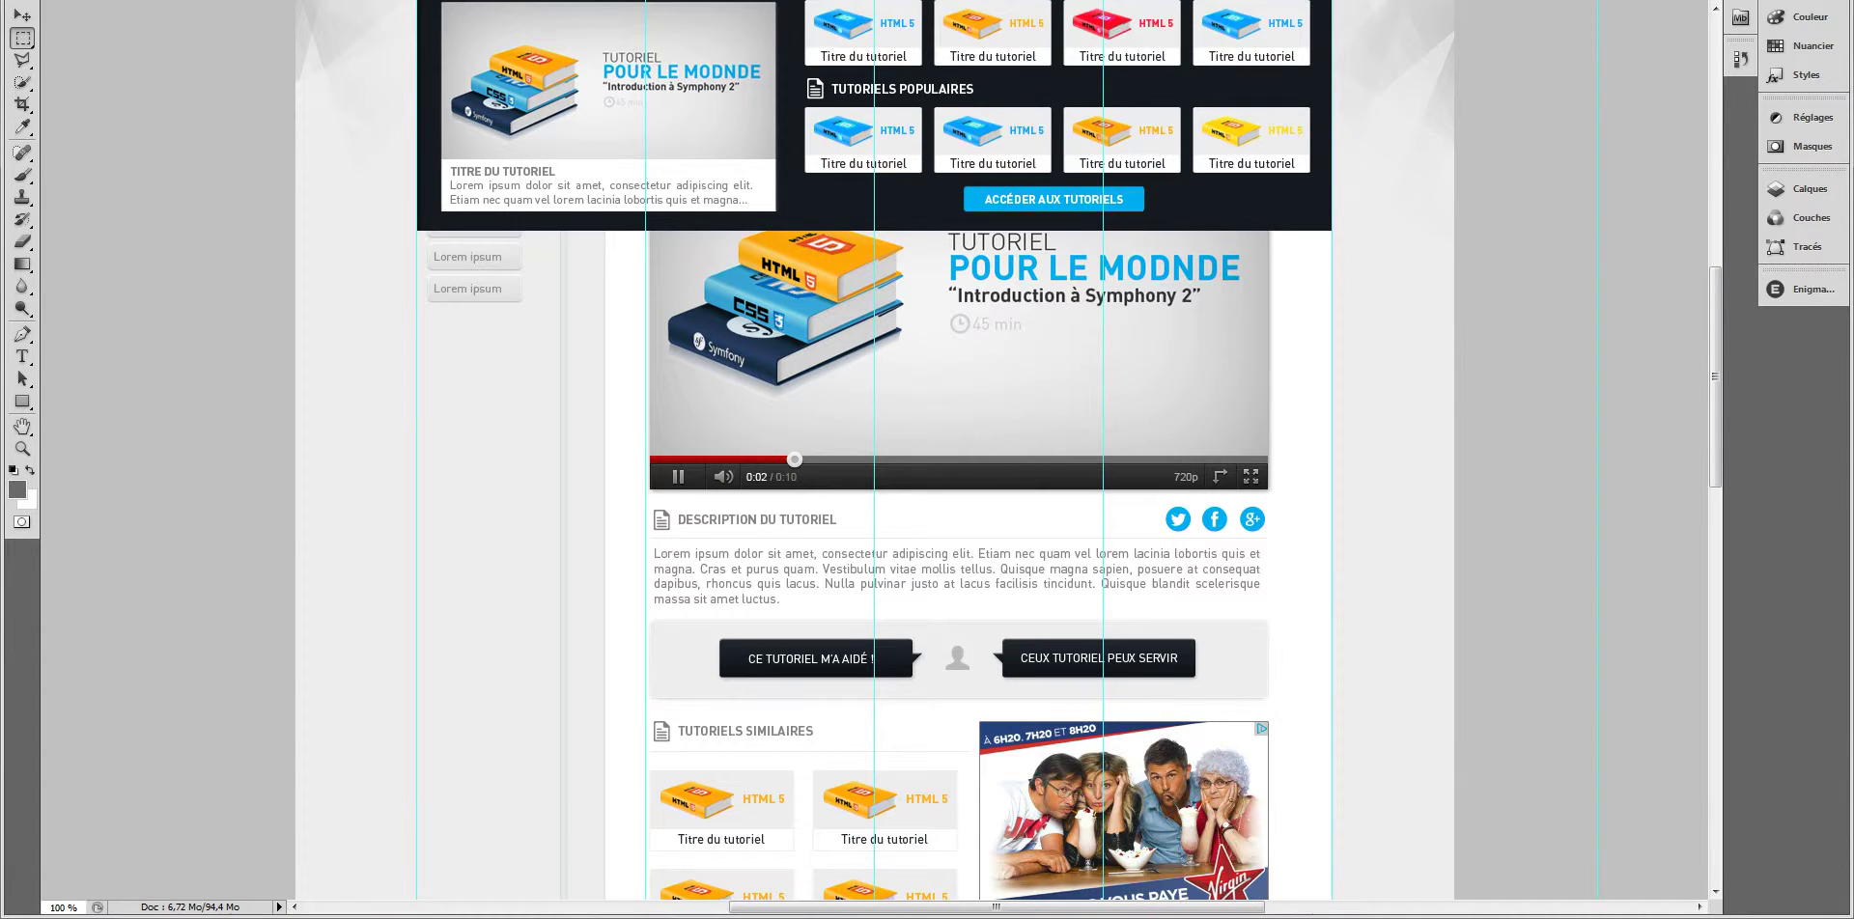
scroll(1008, 449, down, 3)
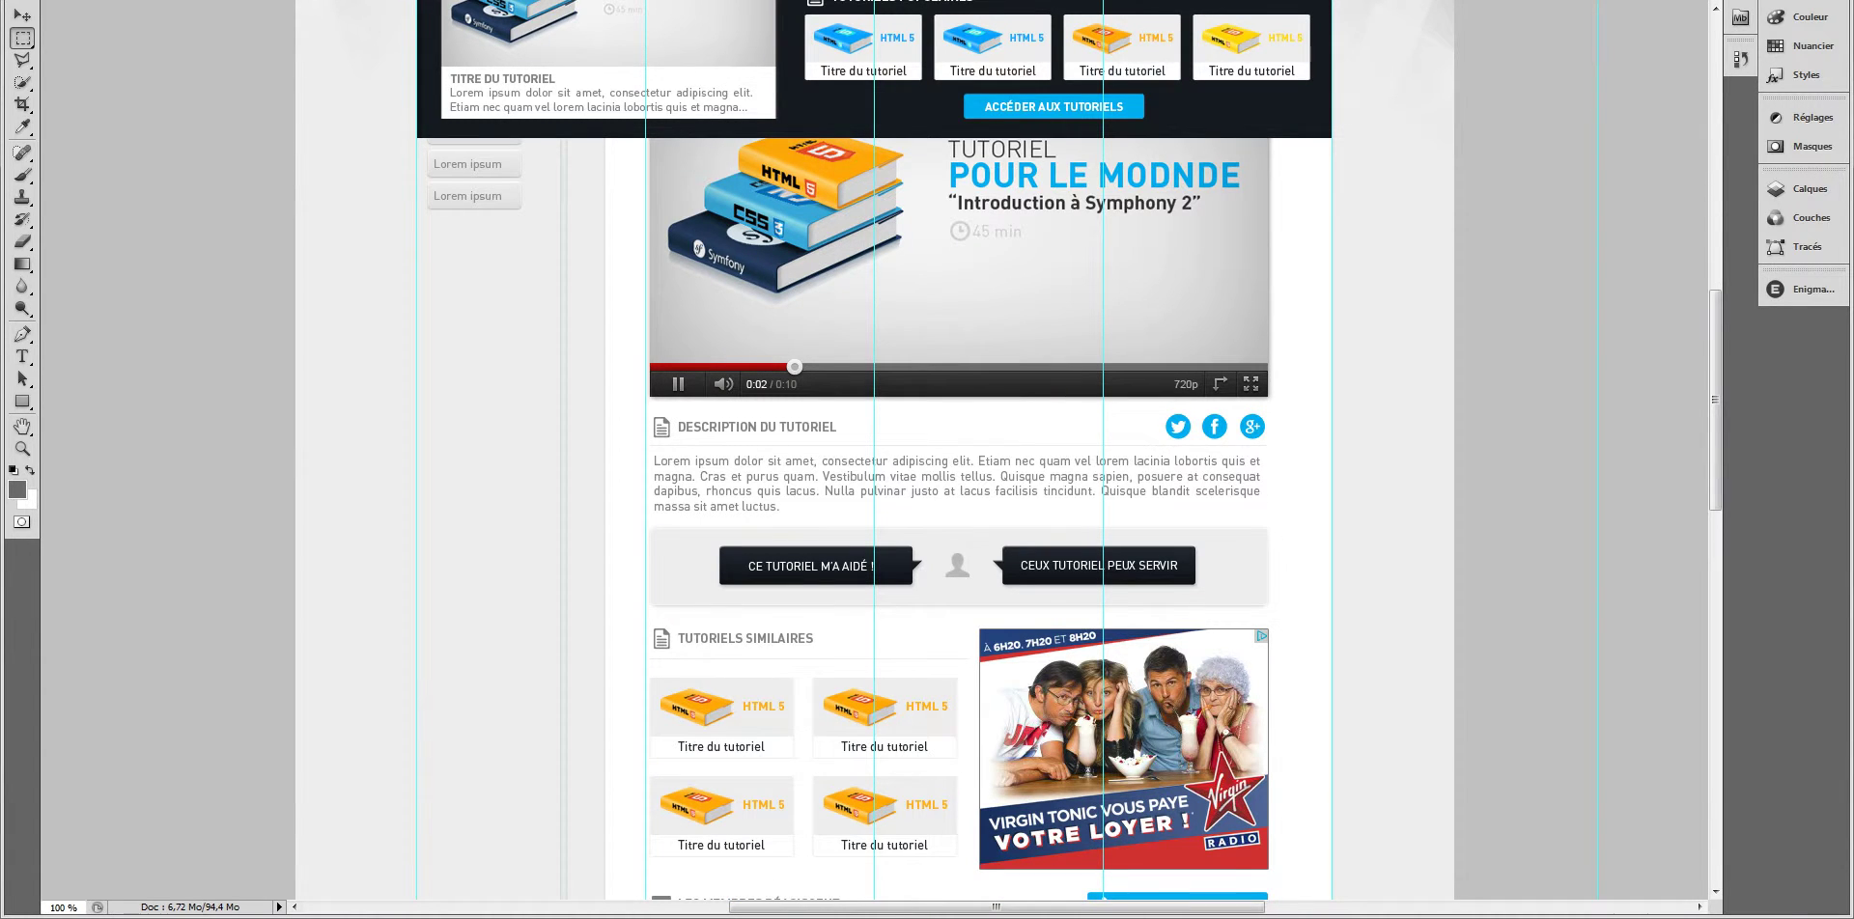
scroll(1009, 449, down, 2)
scroll(1008, 449, down, 7)
scroll(1009, 449, down, 2)
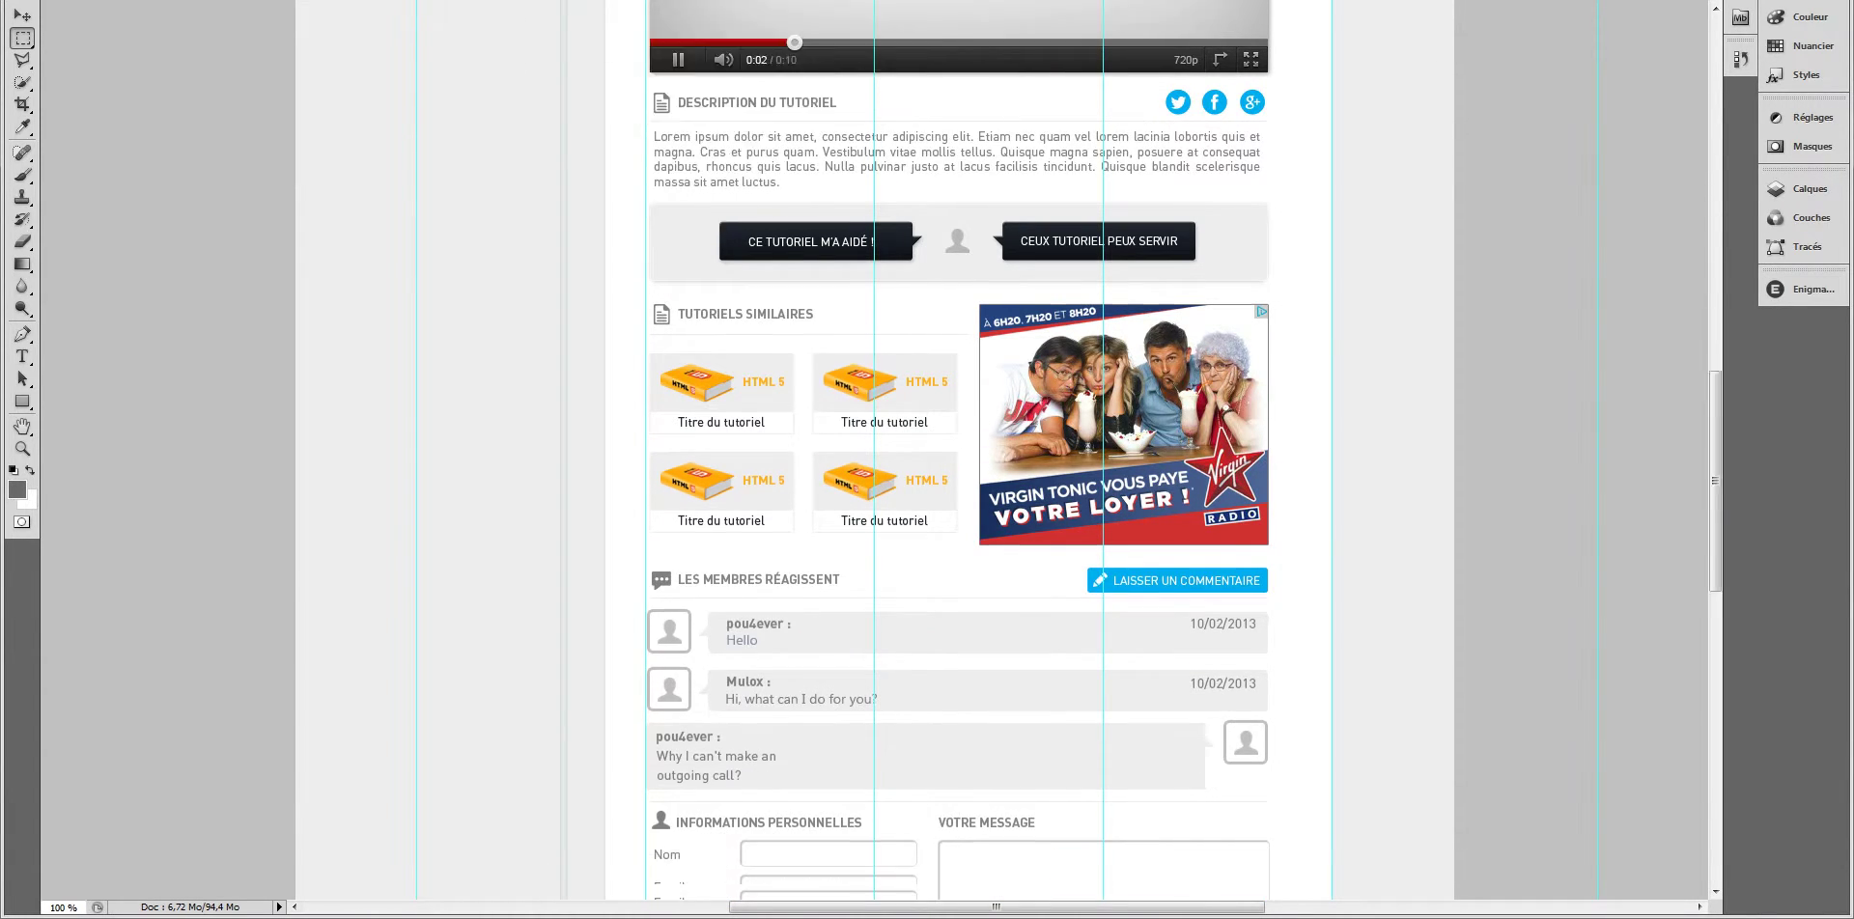
scroll(1009, 449, down, 3)
scroll(1009, 448, up, 2)
scroll(1009, 449, up, 6)
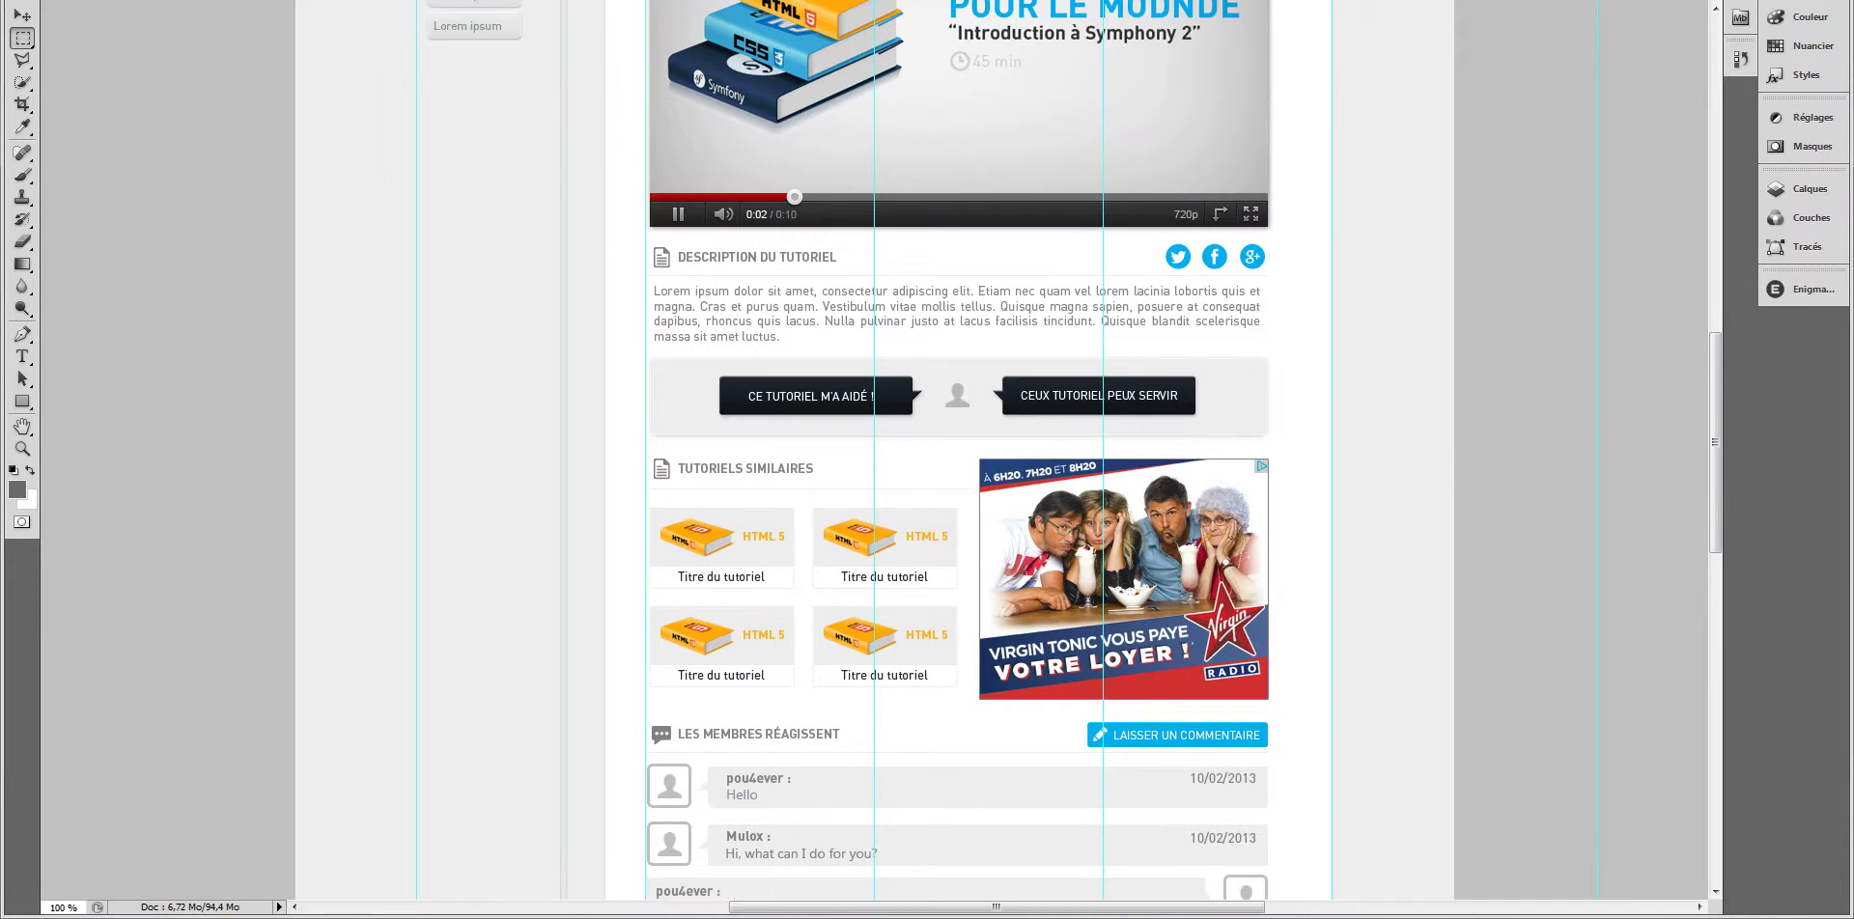
scroll(1009, 449, up, 10)
scroll(1009, 449, up, 3)
scroll(1008, 449, up, 5)
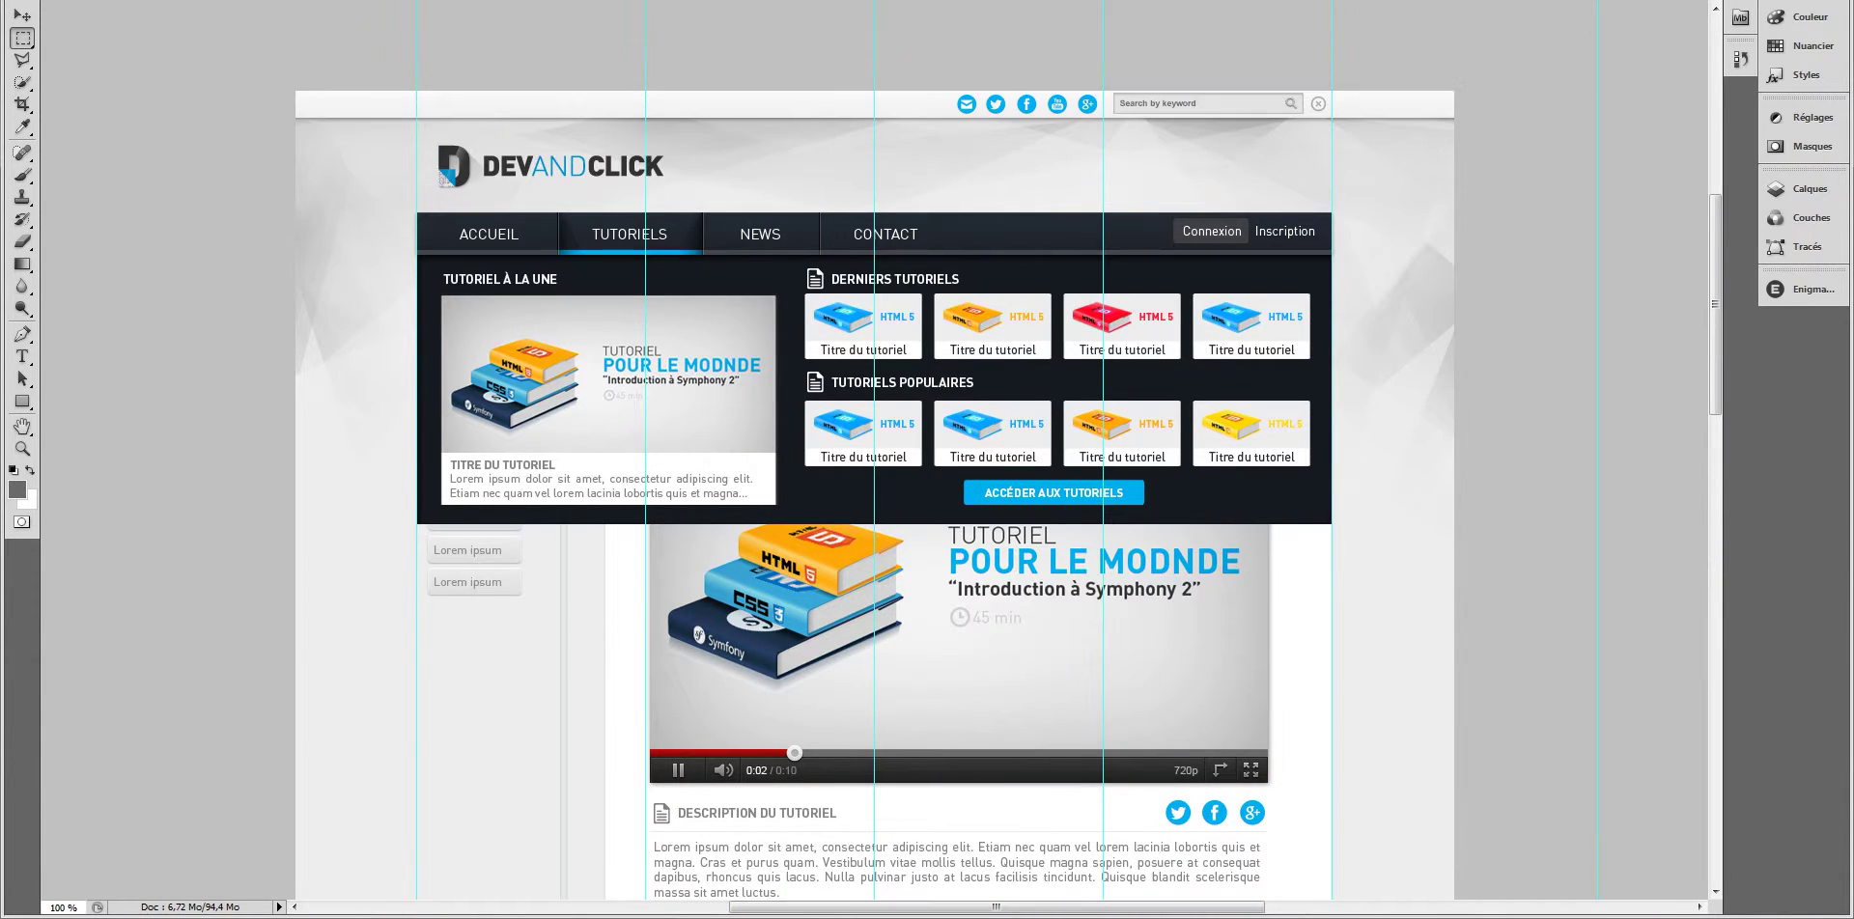
scroll(1009, 449, down, 2)
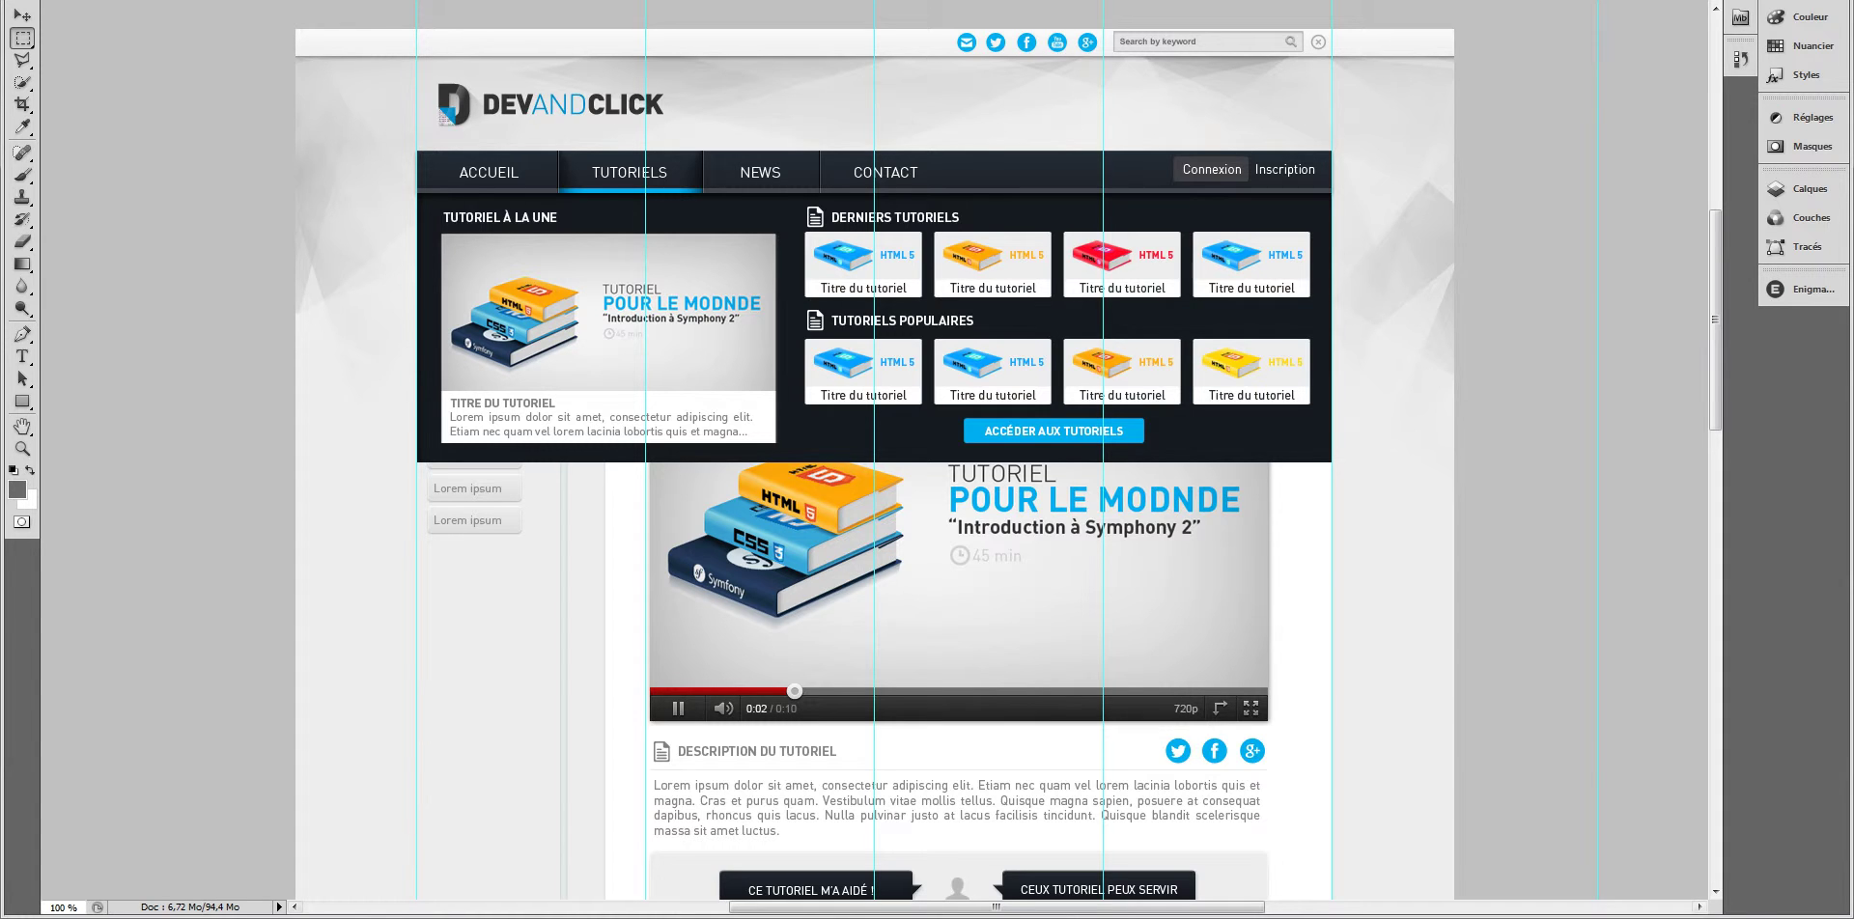
key(alt+Tab)
- Preview the Facebook icon 2.png from the sprite folder in Photo Viewer, then close it
drag(1159, 193, 766, 118)
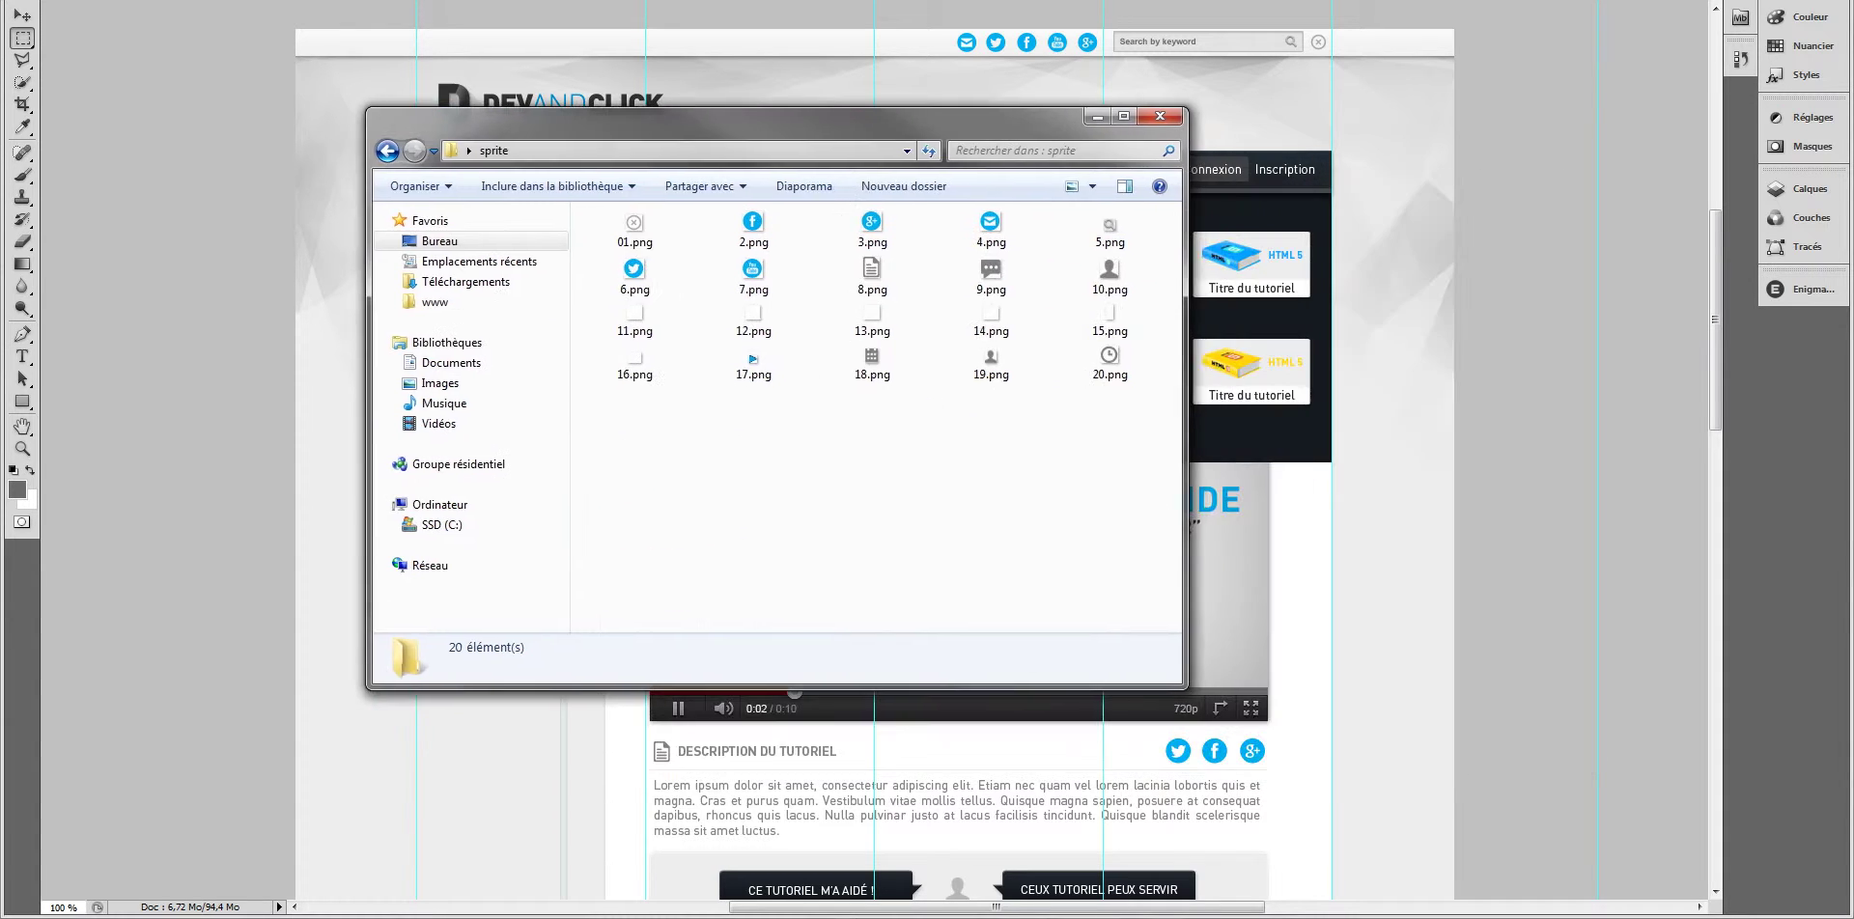
click(751, 230)
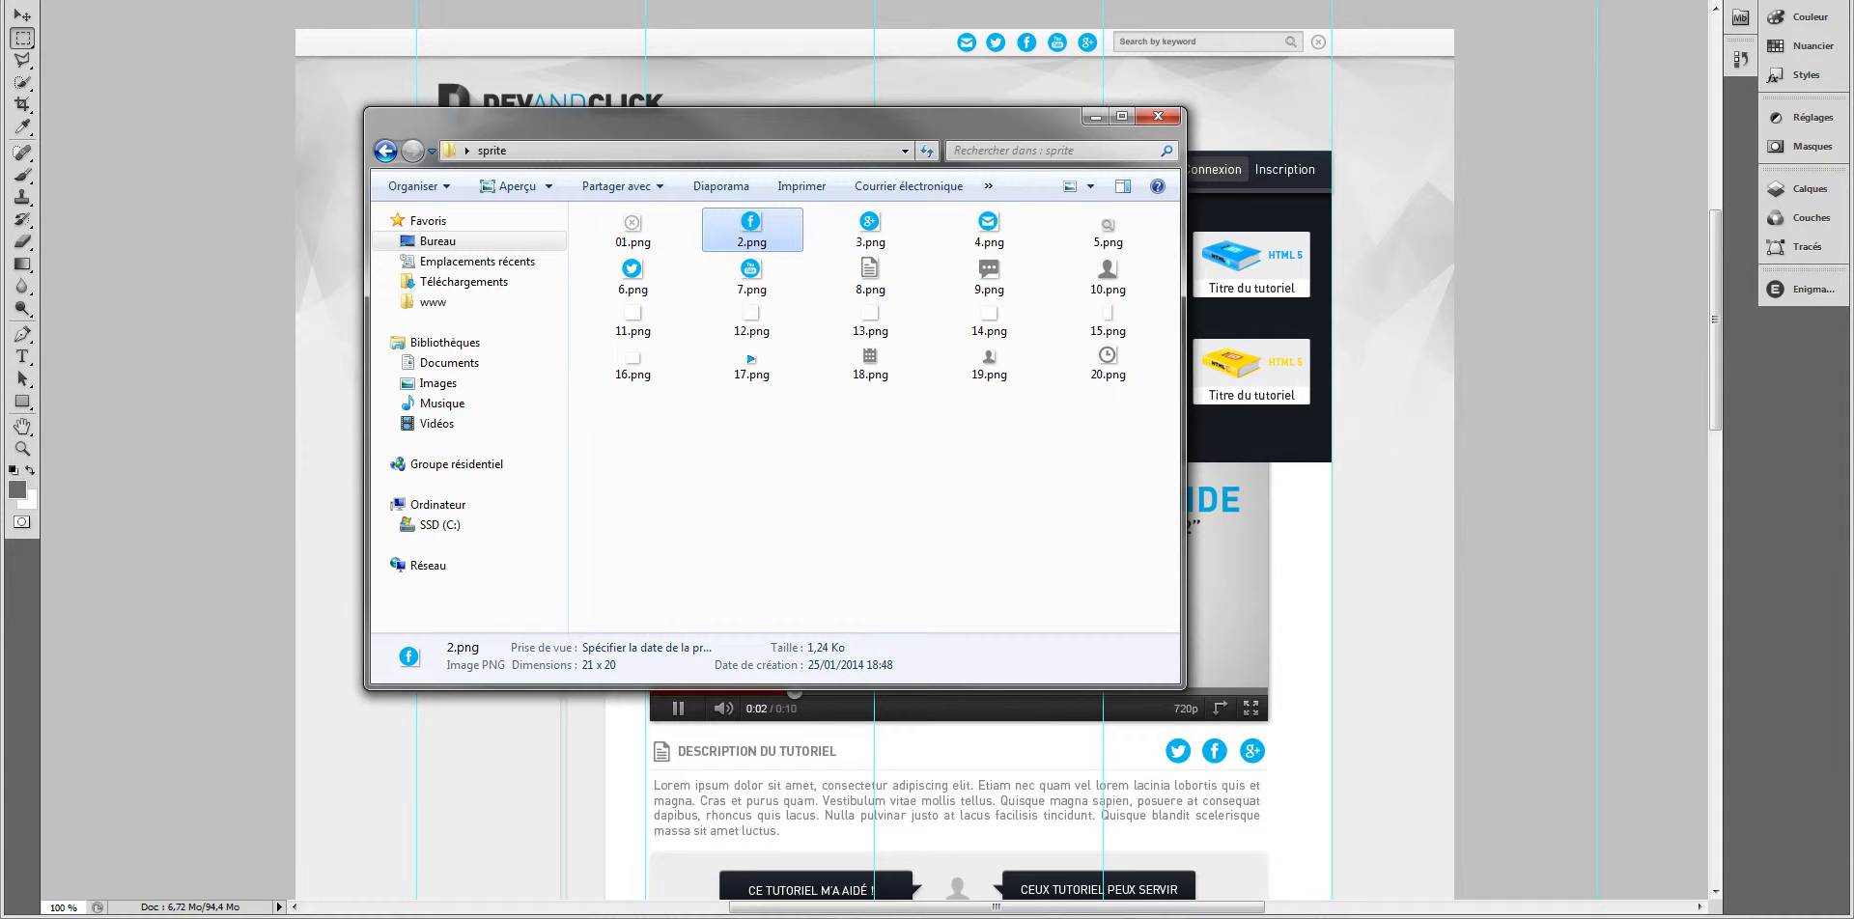
drag(766, 118, 551, 137)
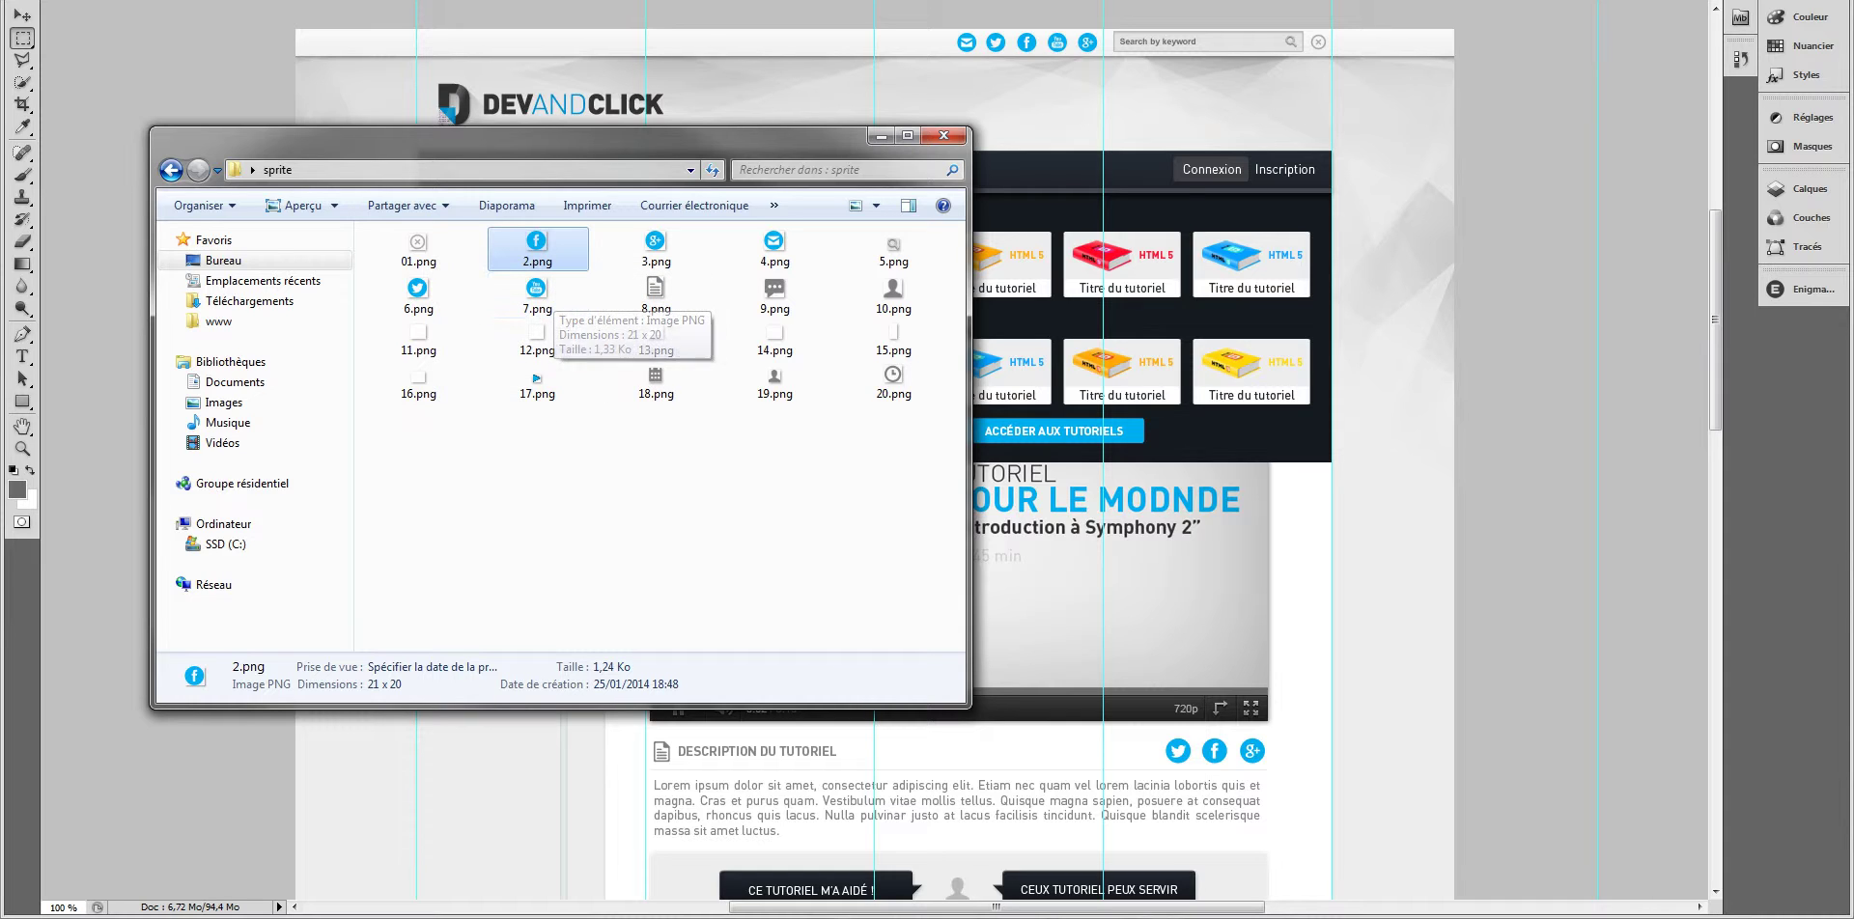
key(Return)
scroll(926, 414, up, 3)
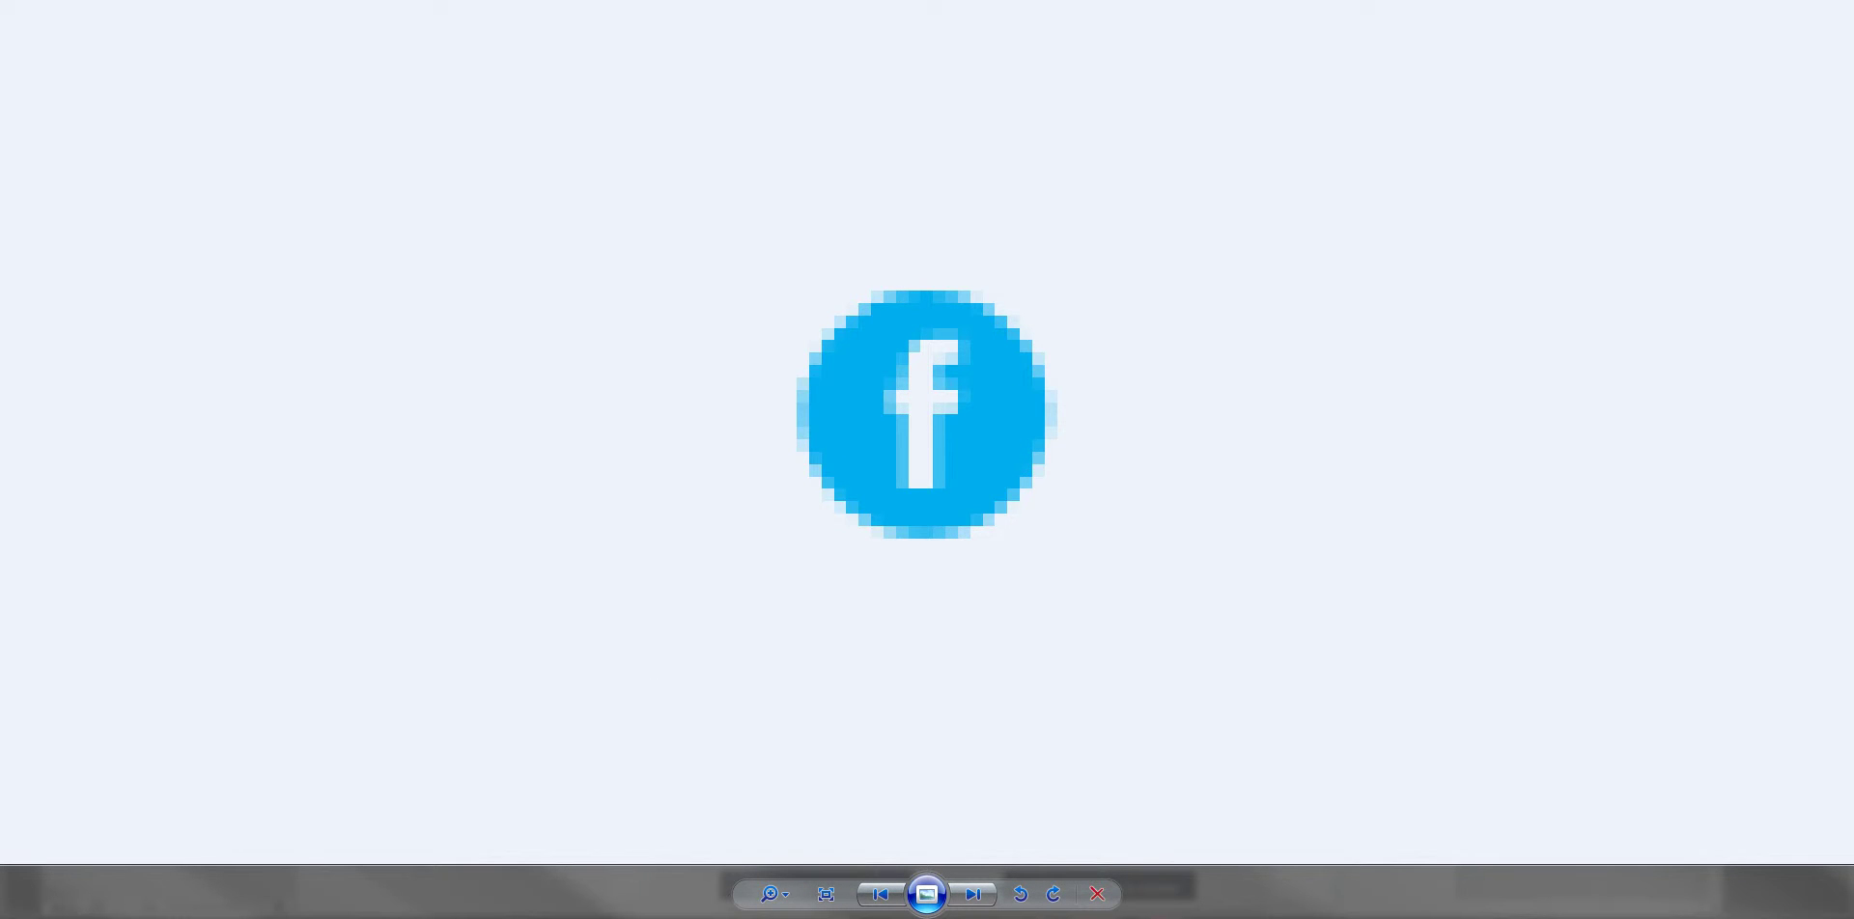
key(Escape)
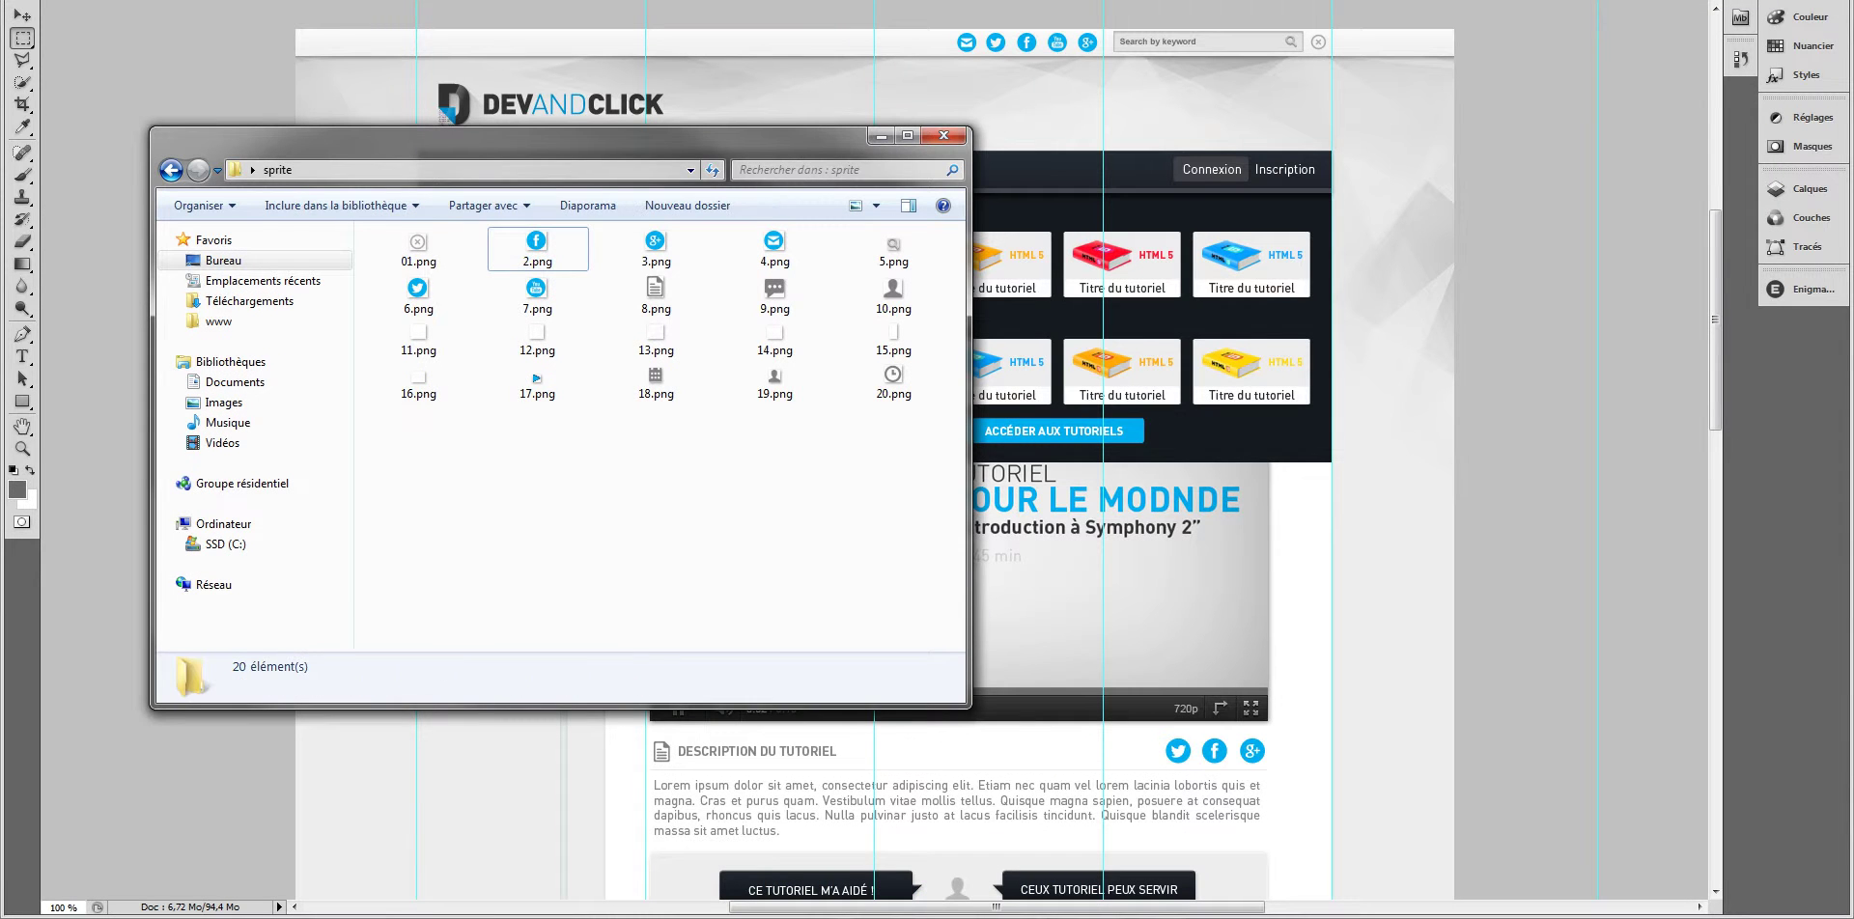
drag(531, 135, 419, 17)
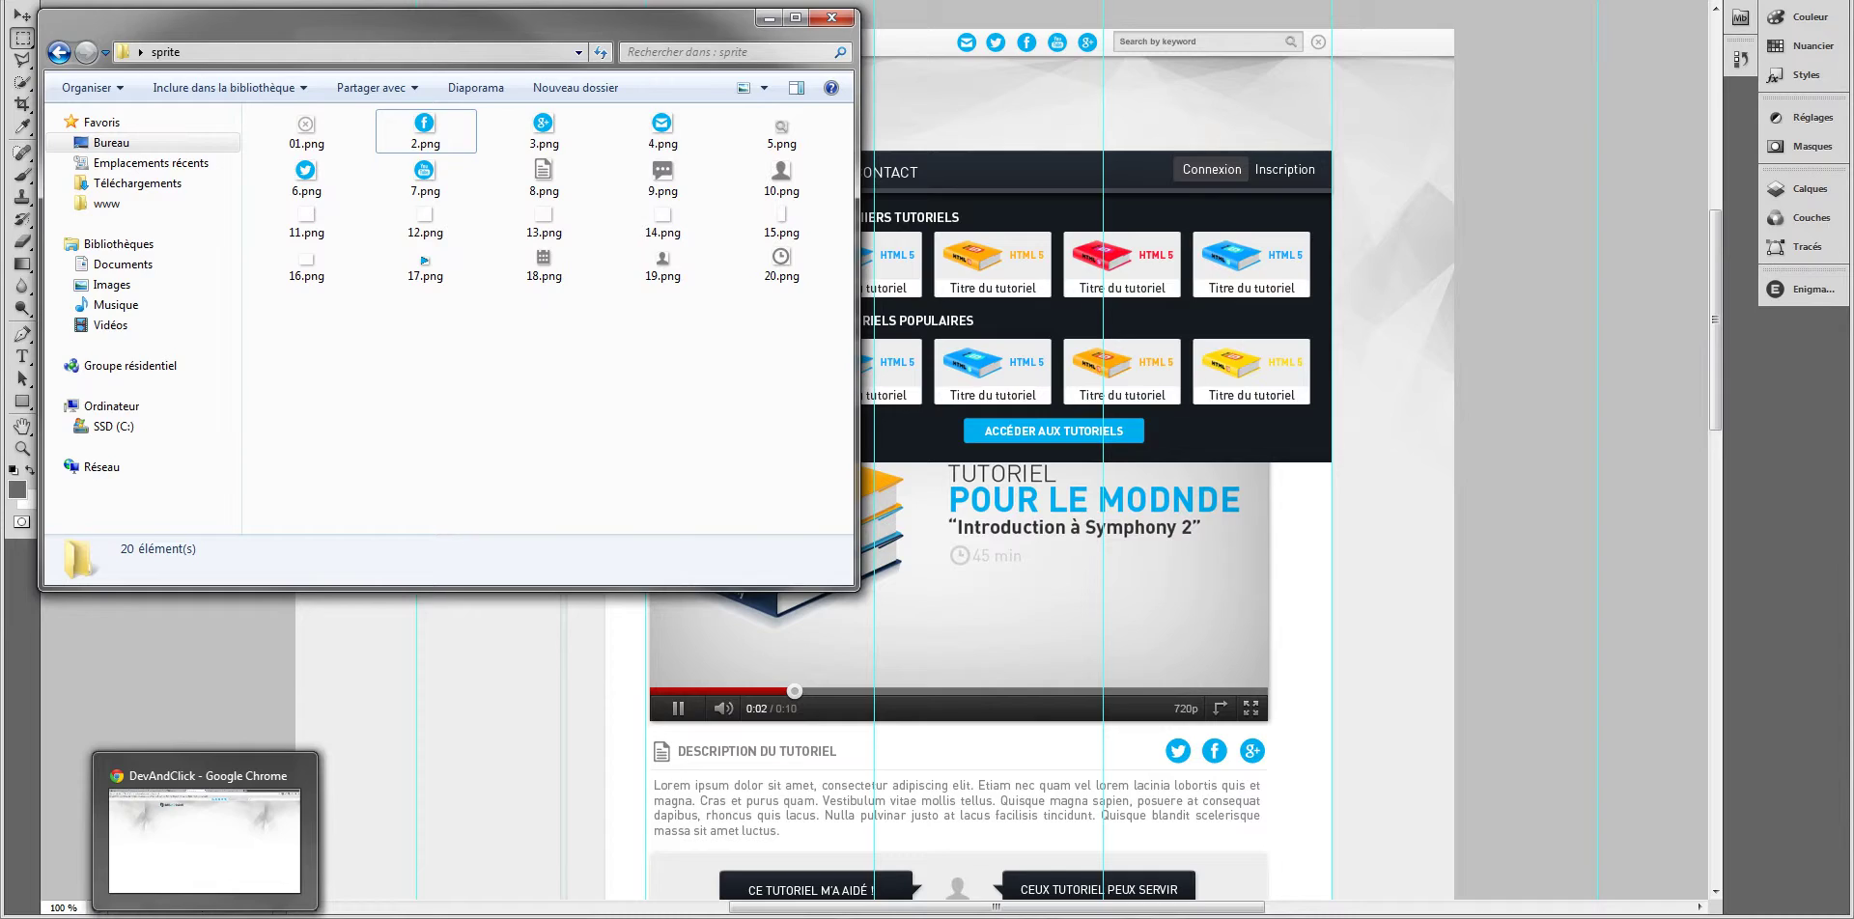
click(204, 840)
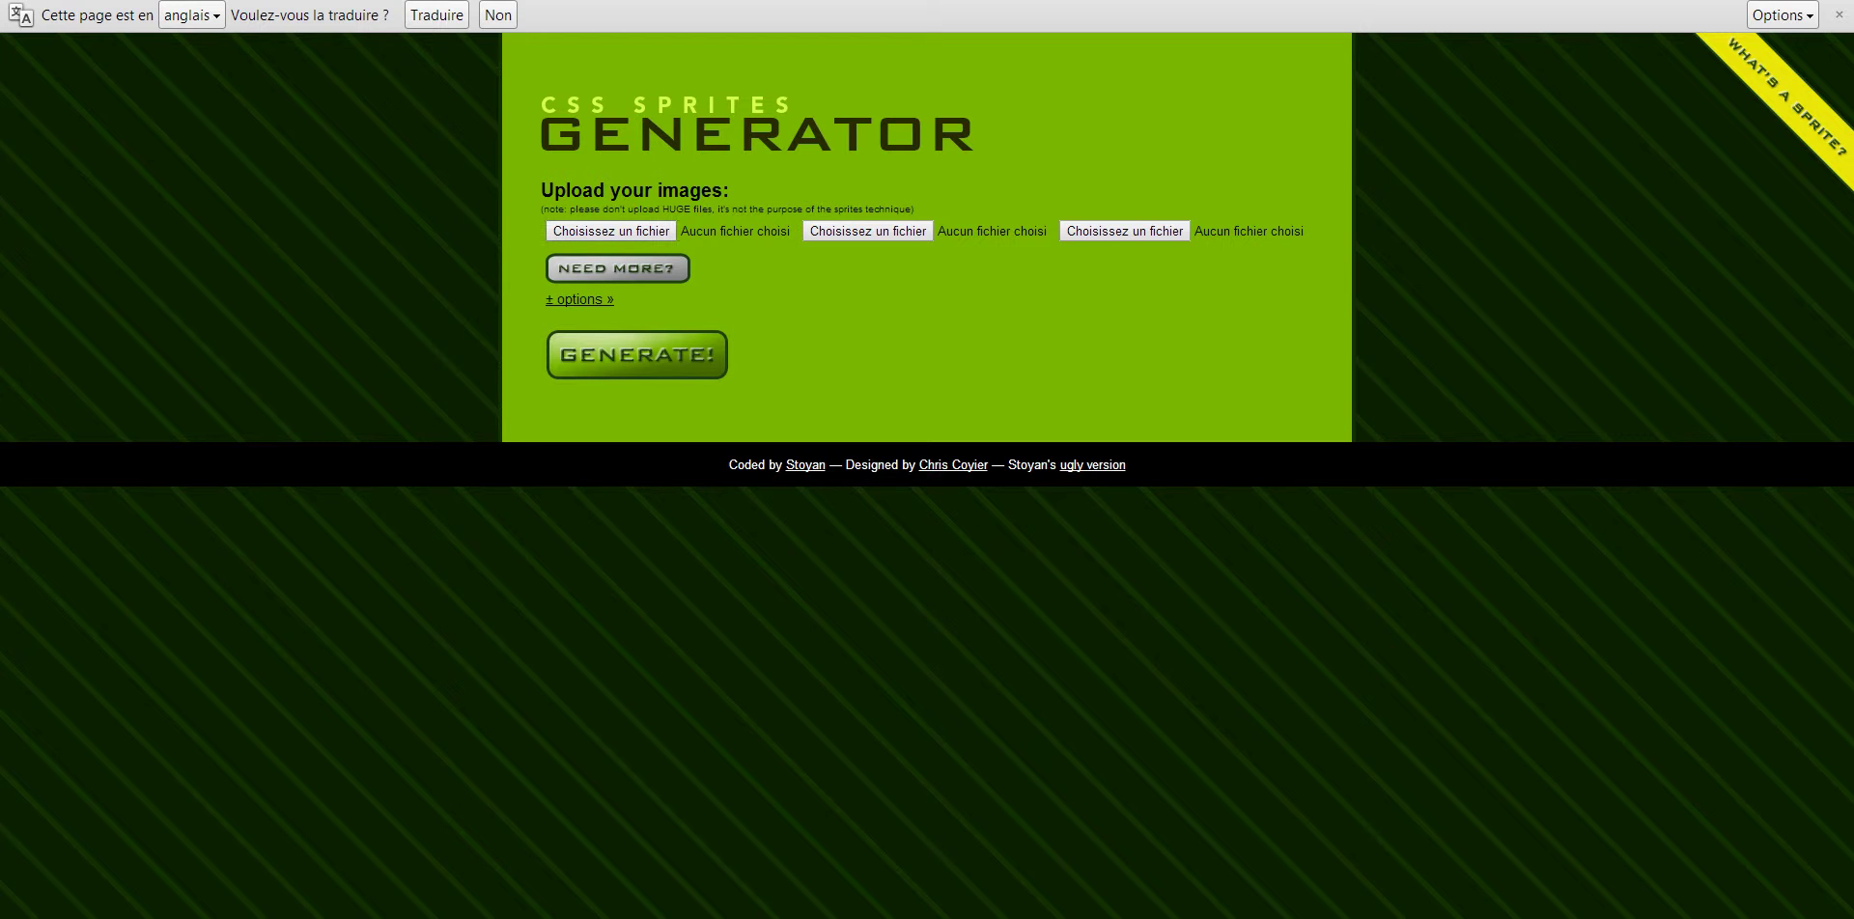
- Use NEED MORE? to expand the upload form to four rows of three file inputs
key(Return)
key(Return)
key(Return)
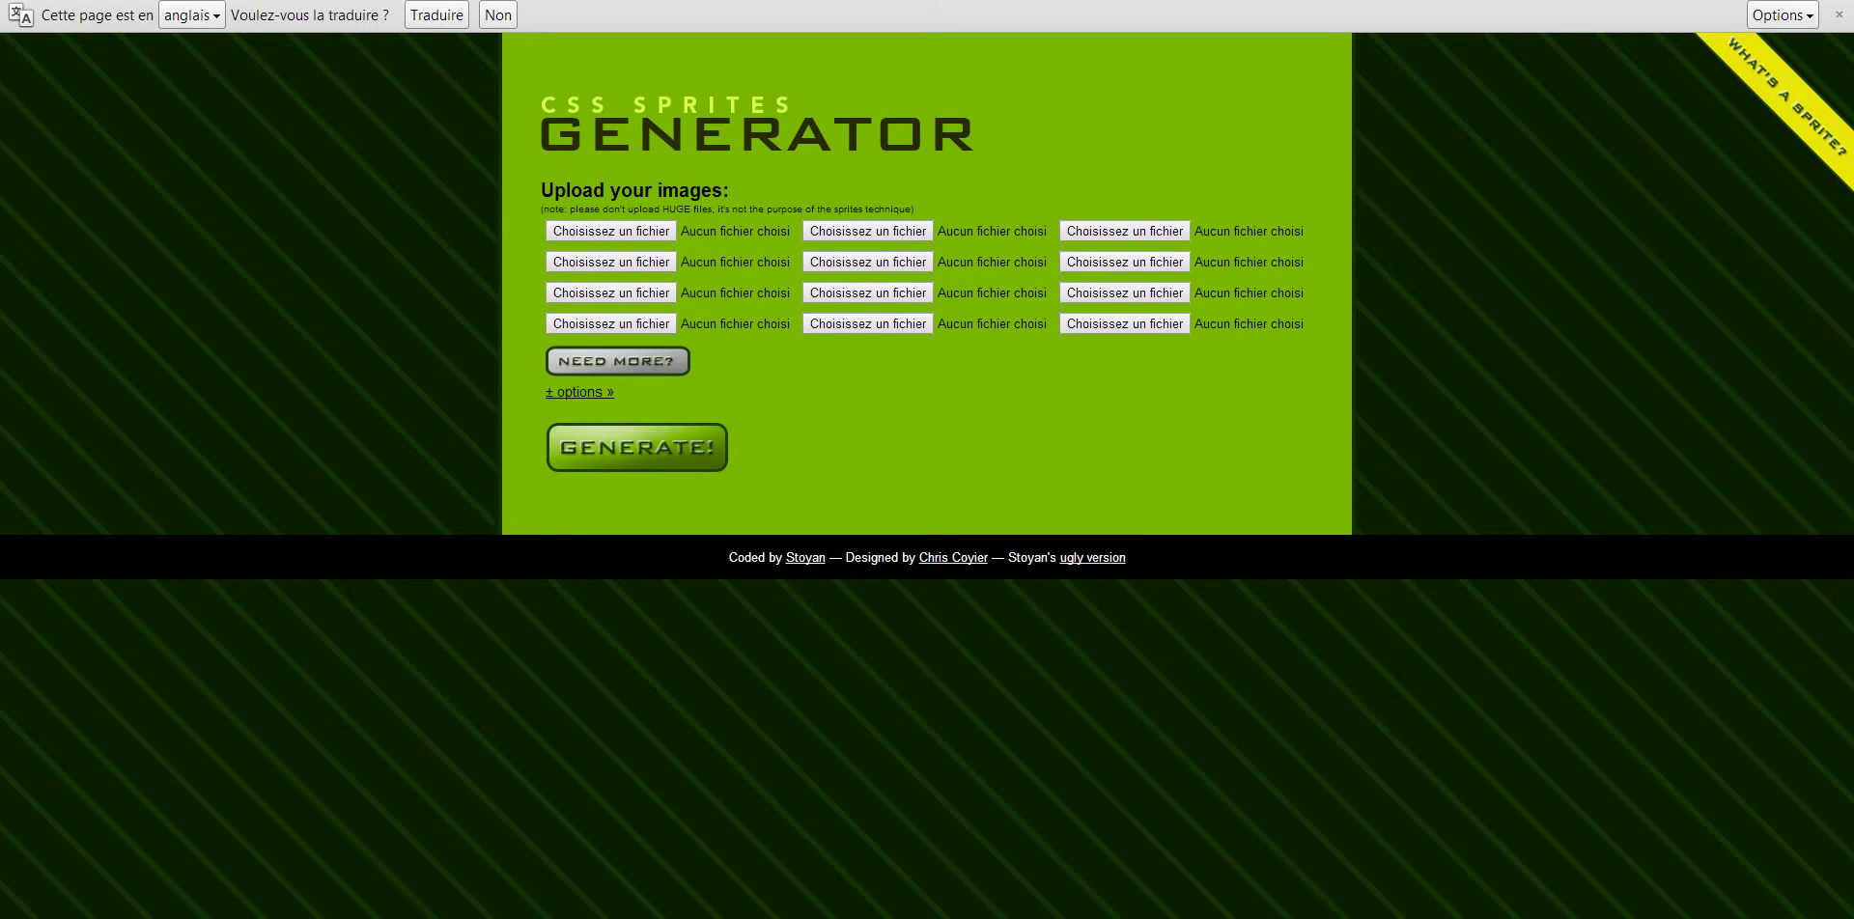
- Attach icons 01.png through 6.png to the first six upload slots
click(611, 262)
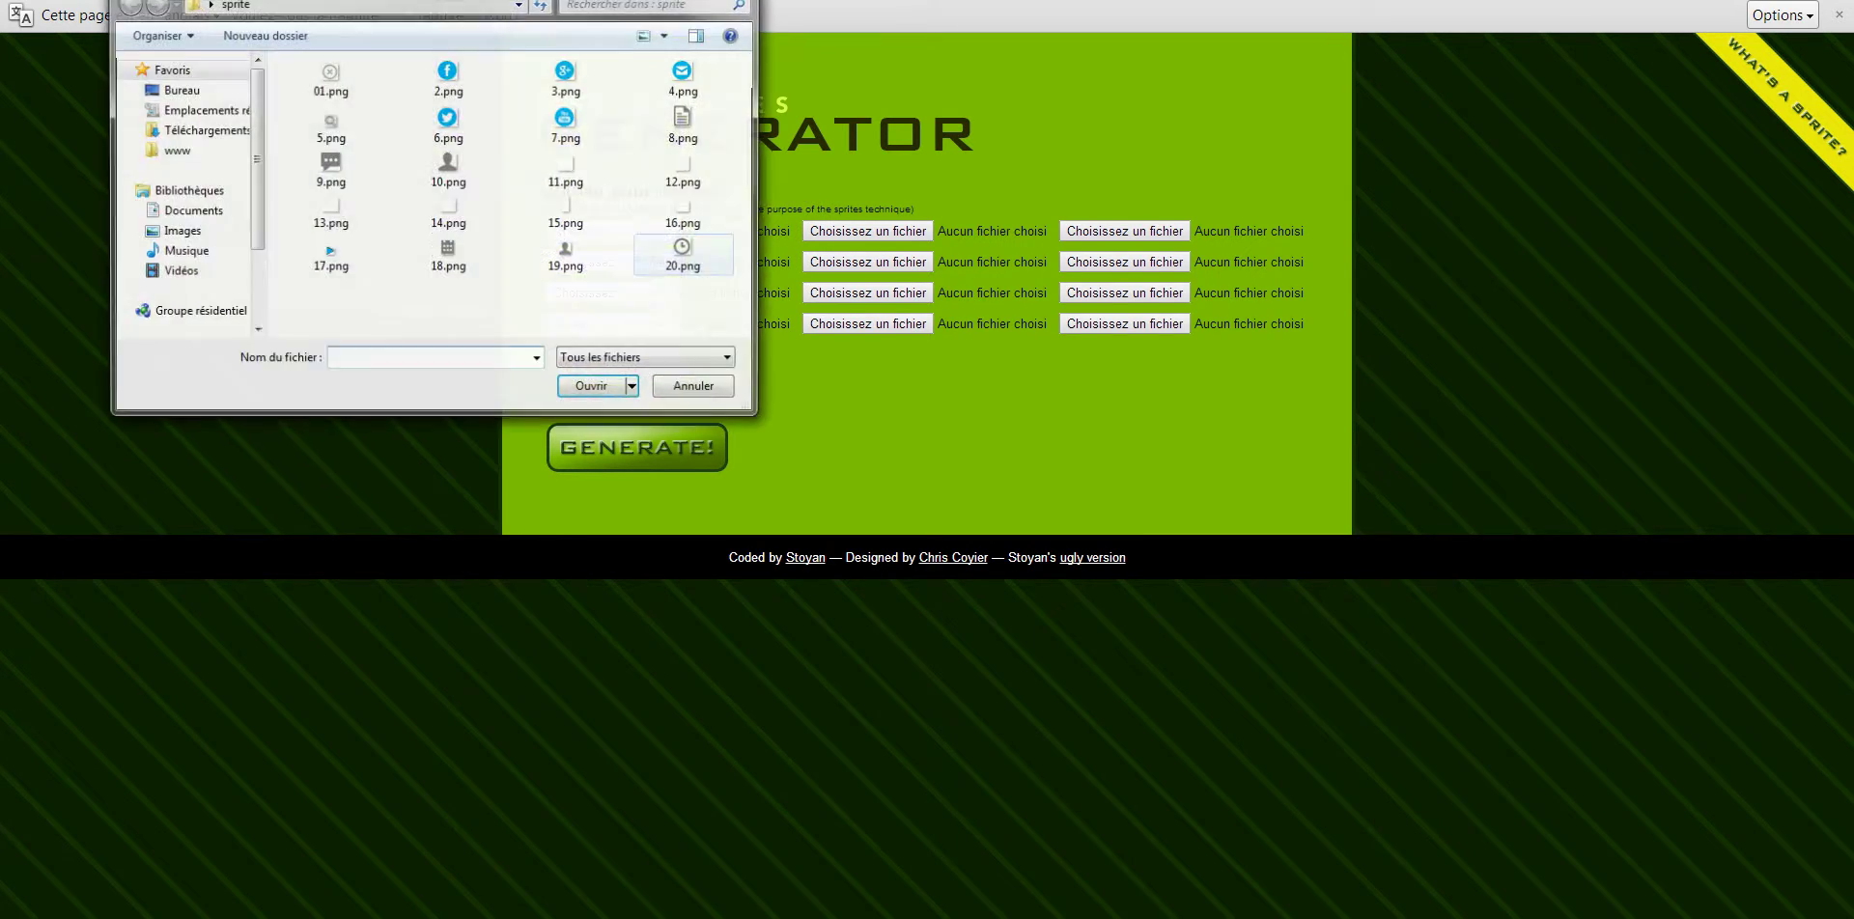
double_click(786, 257)
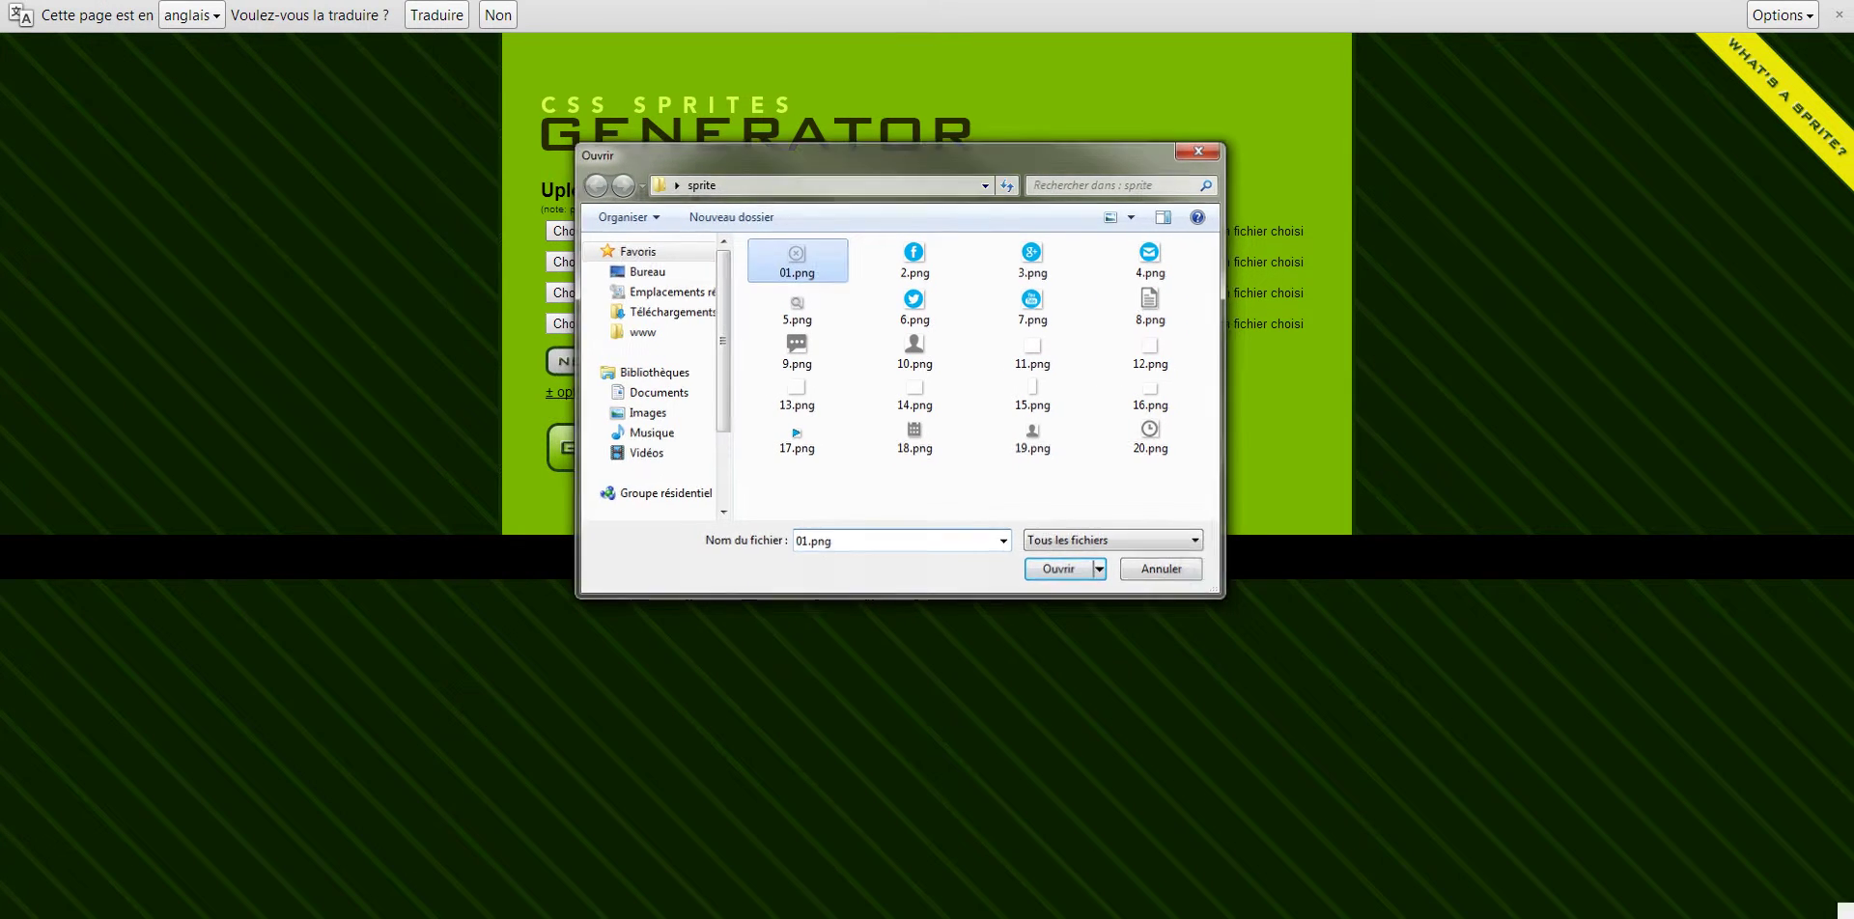
click(868, 231)
double_click(912, 256)
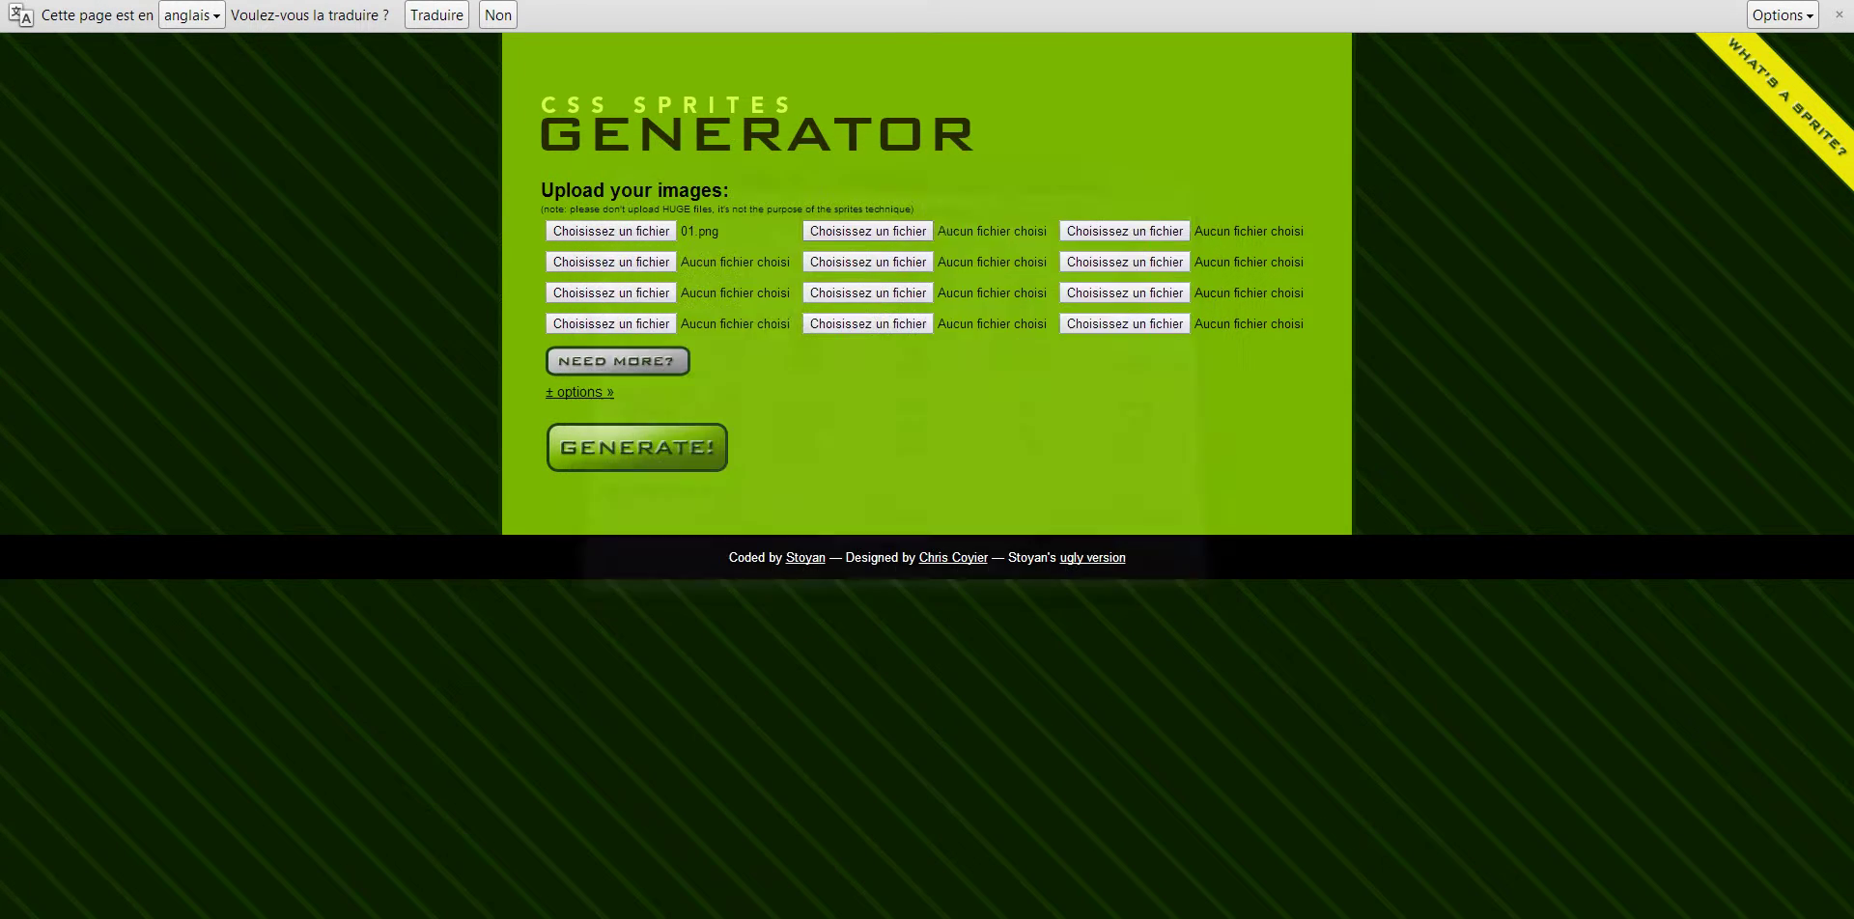
click(1124, 231)
double_click(1034, 259)
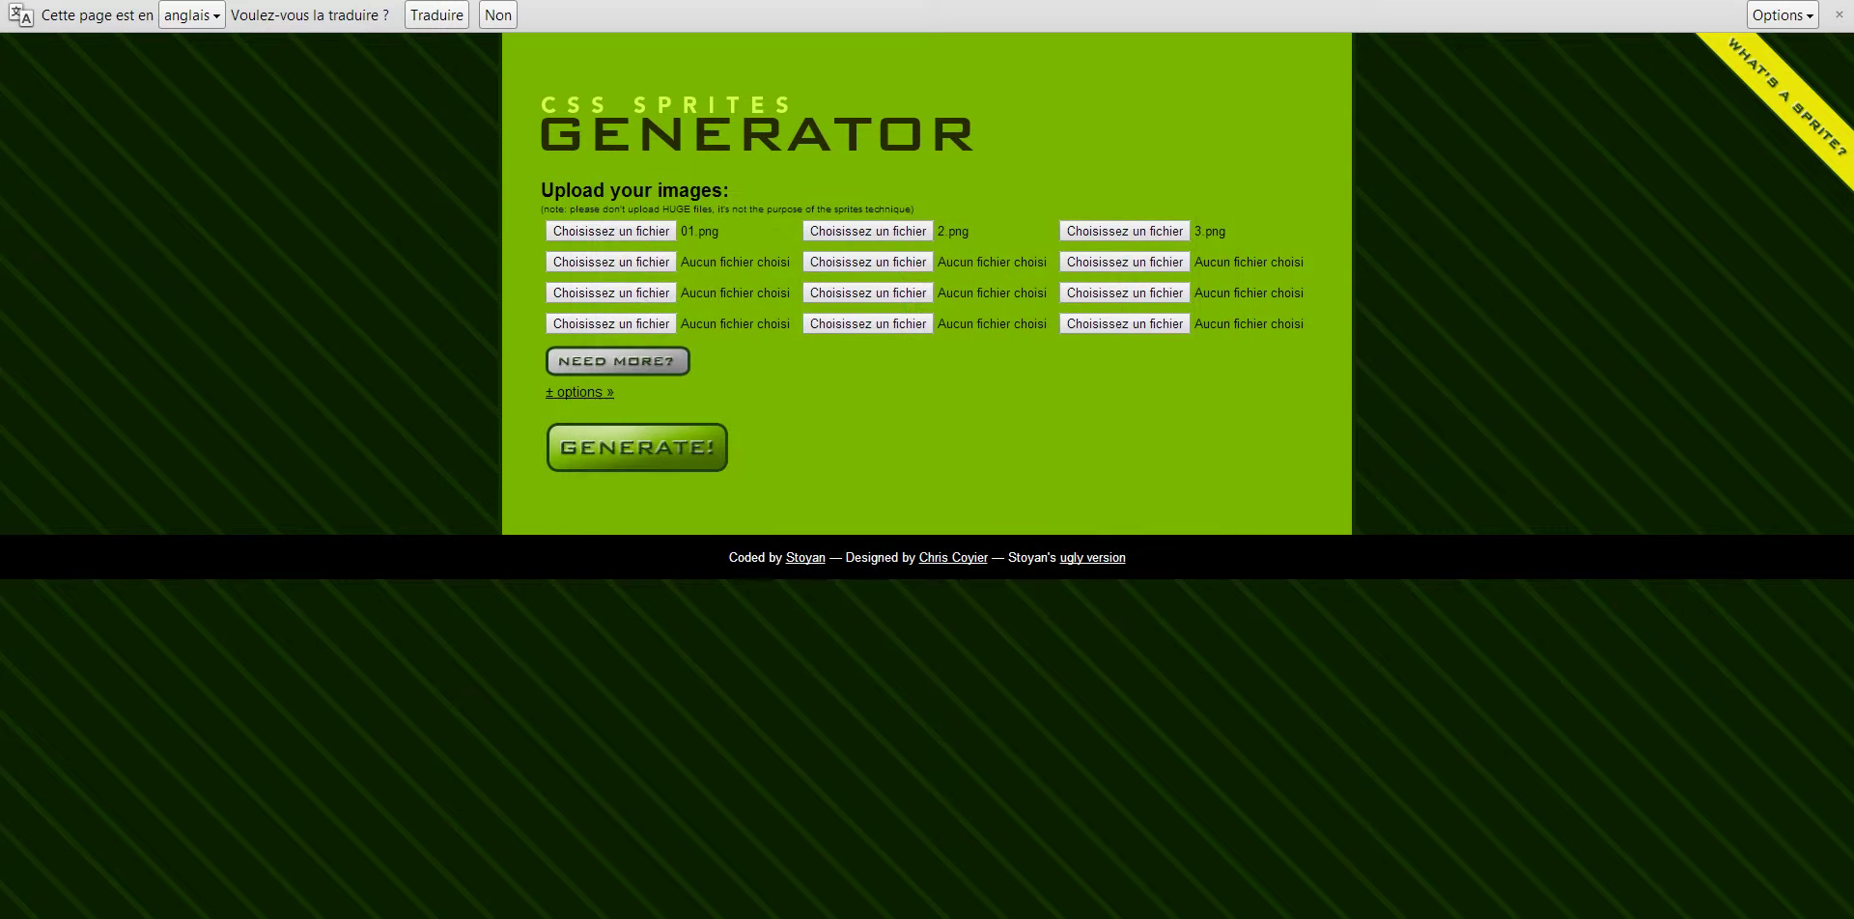
click(611, 262)
double_click(1149, 253)
click(868, 261)
double_click(794, 300)
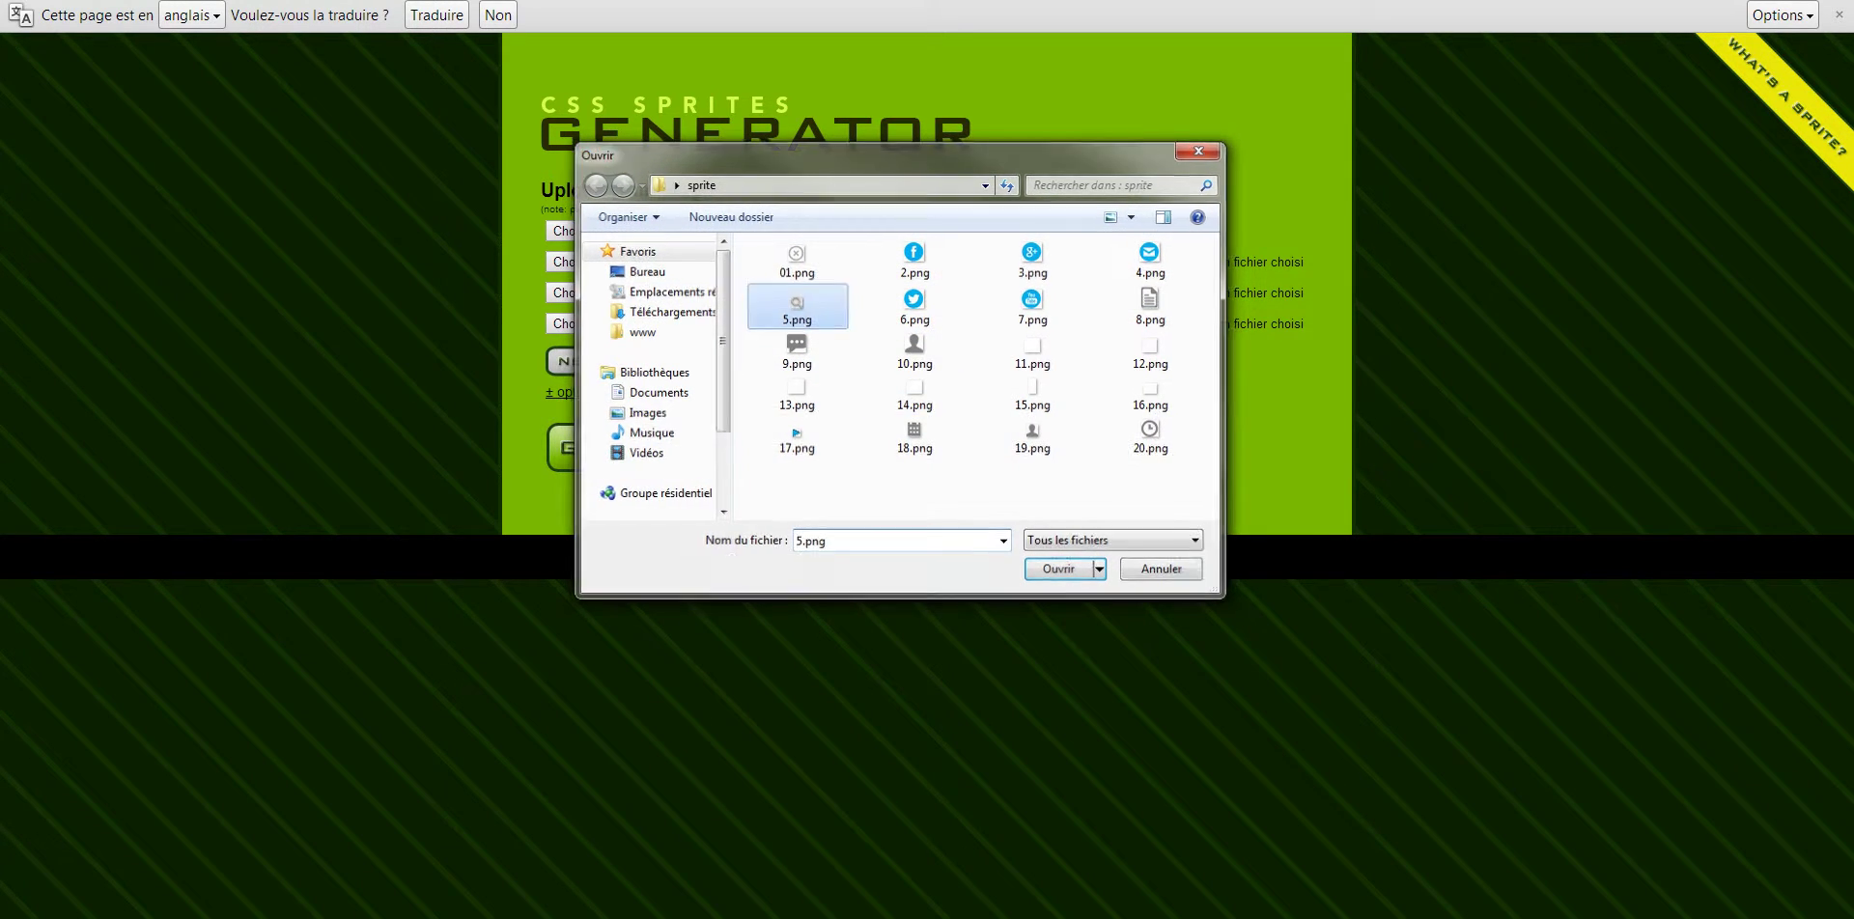
click(1125, 261)
double_click(915, 305)
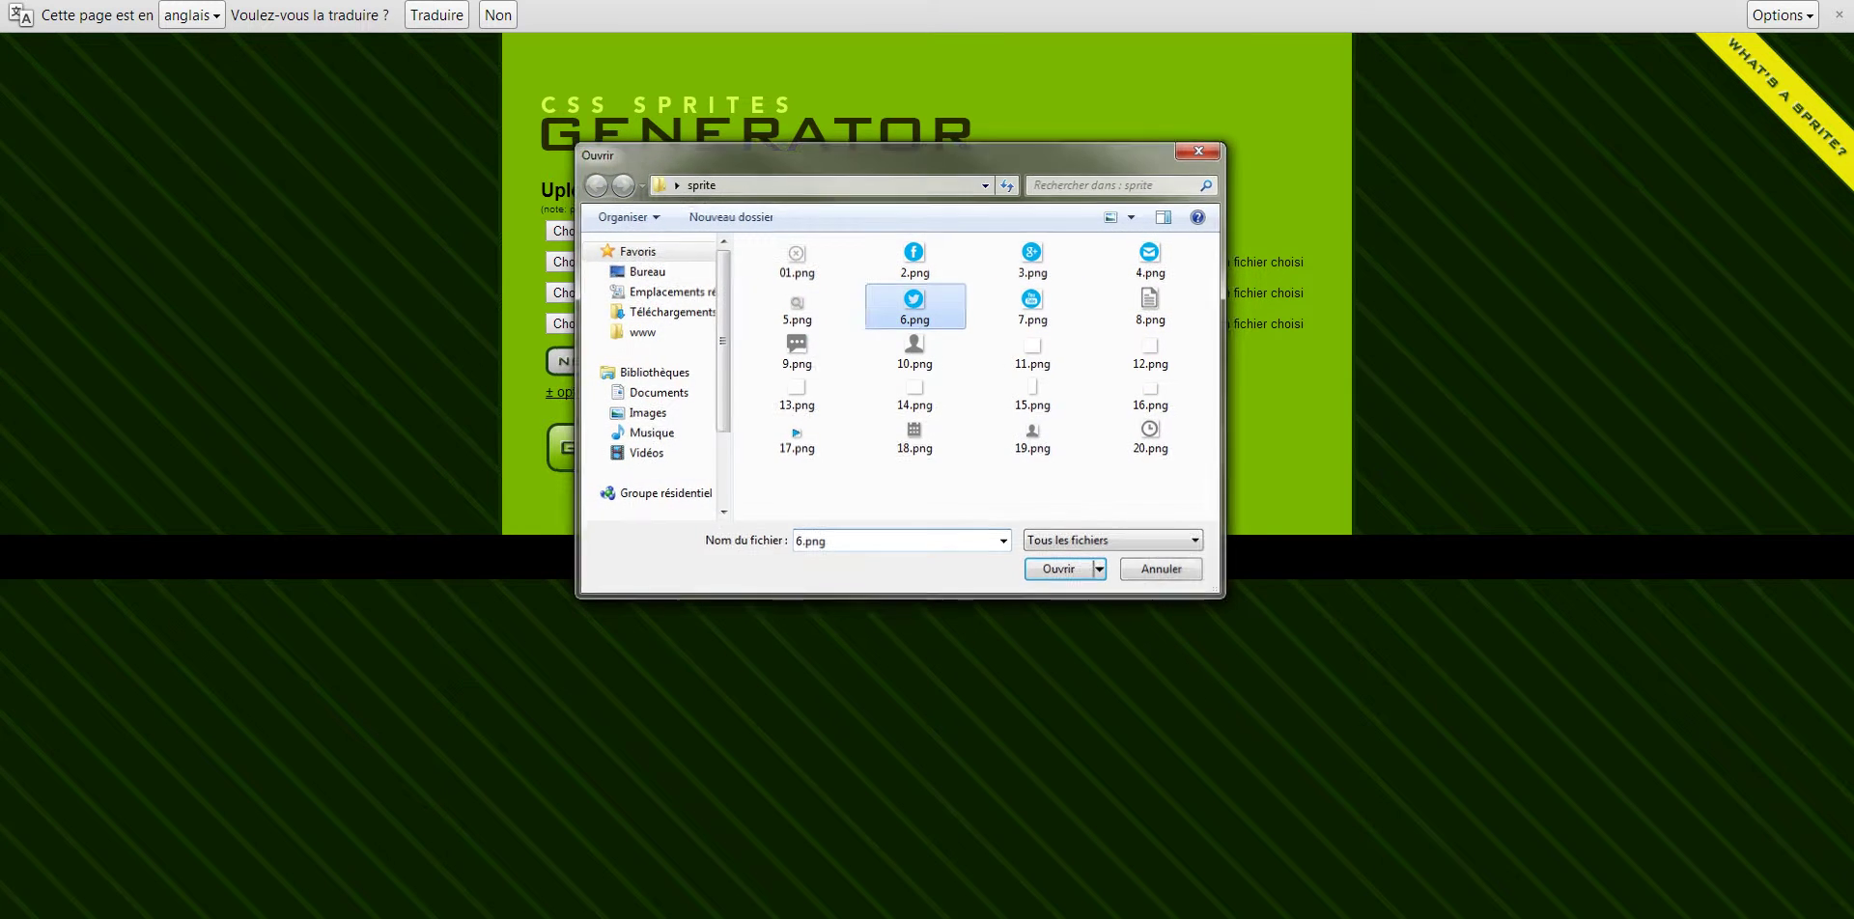
- Attach 7.png through 11.png to the next slots and add more upload rows
click(611, 293)
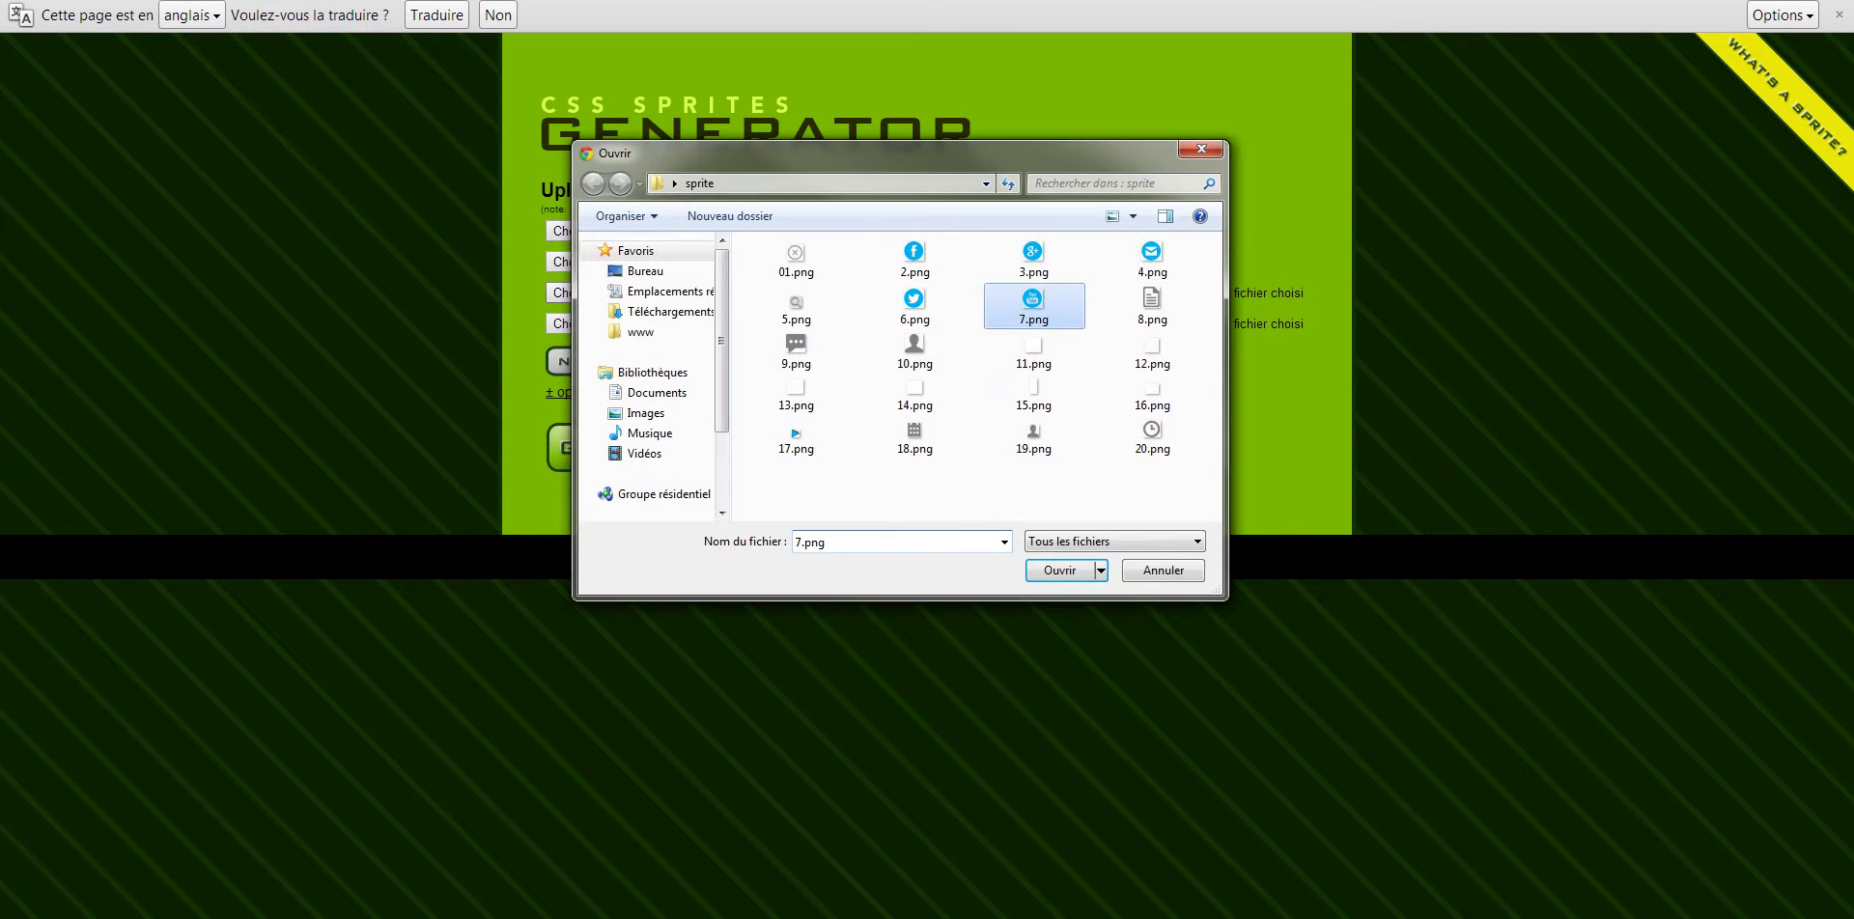
double_click(1032, 303)
click(868, 293)
double_click(1143, 307)
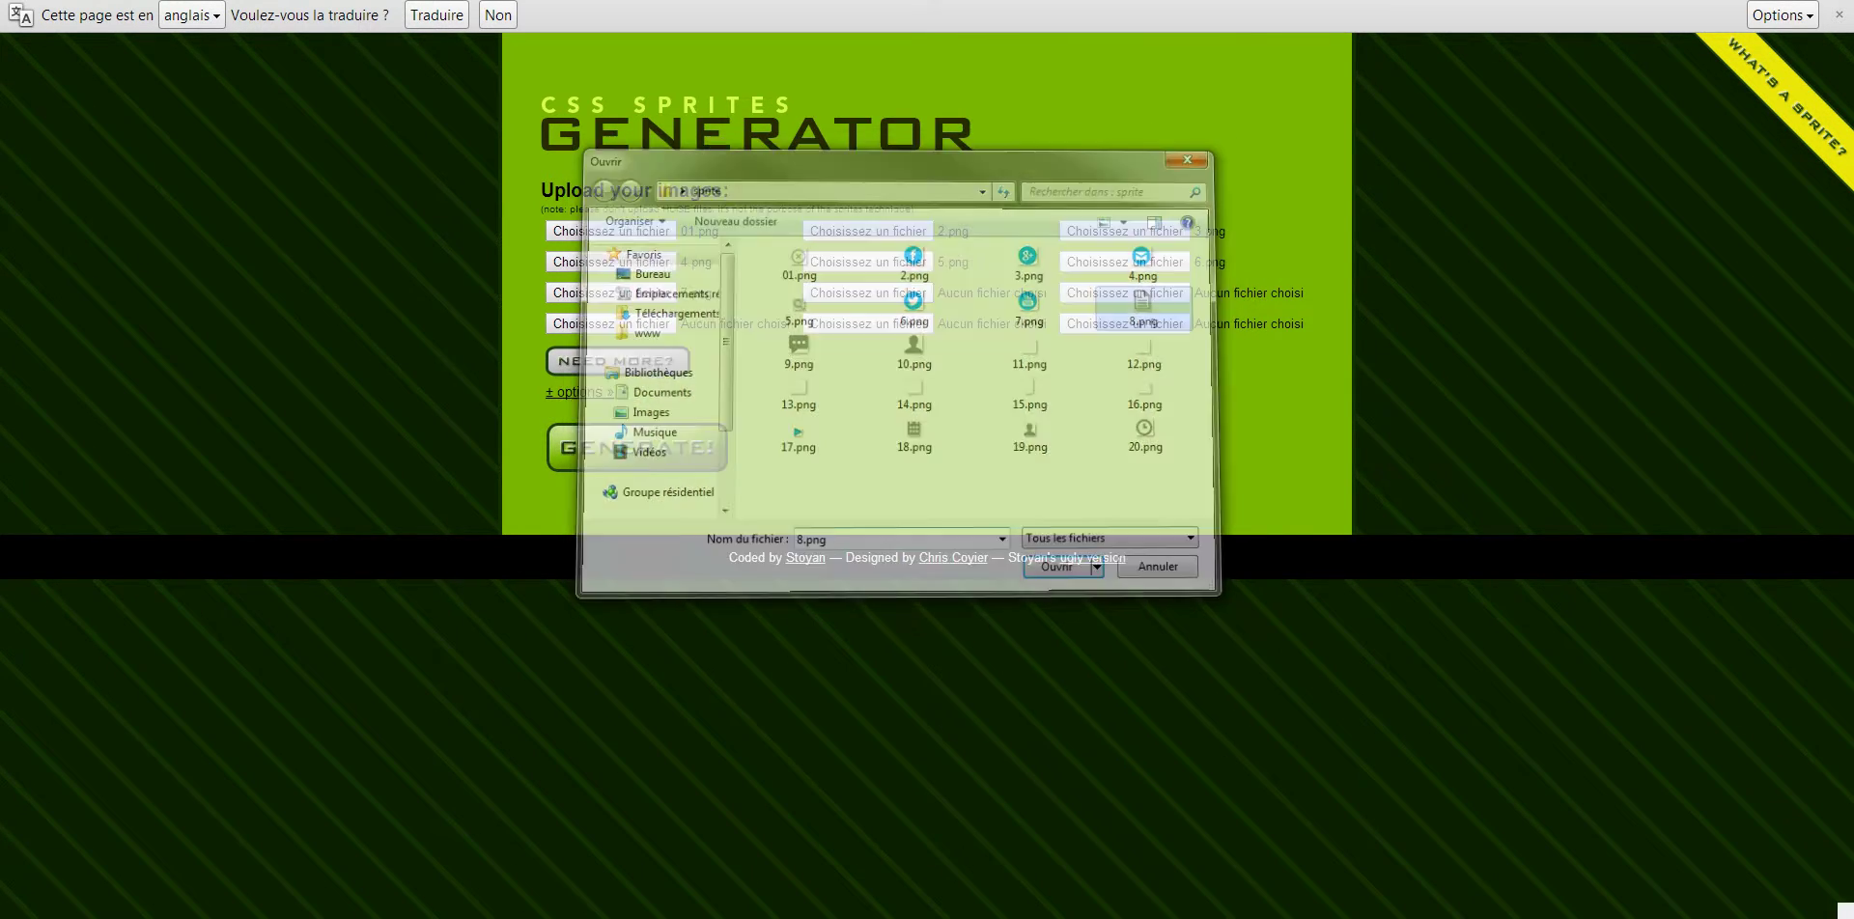
click(611, 323)
double_click(801, 344)
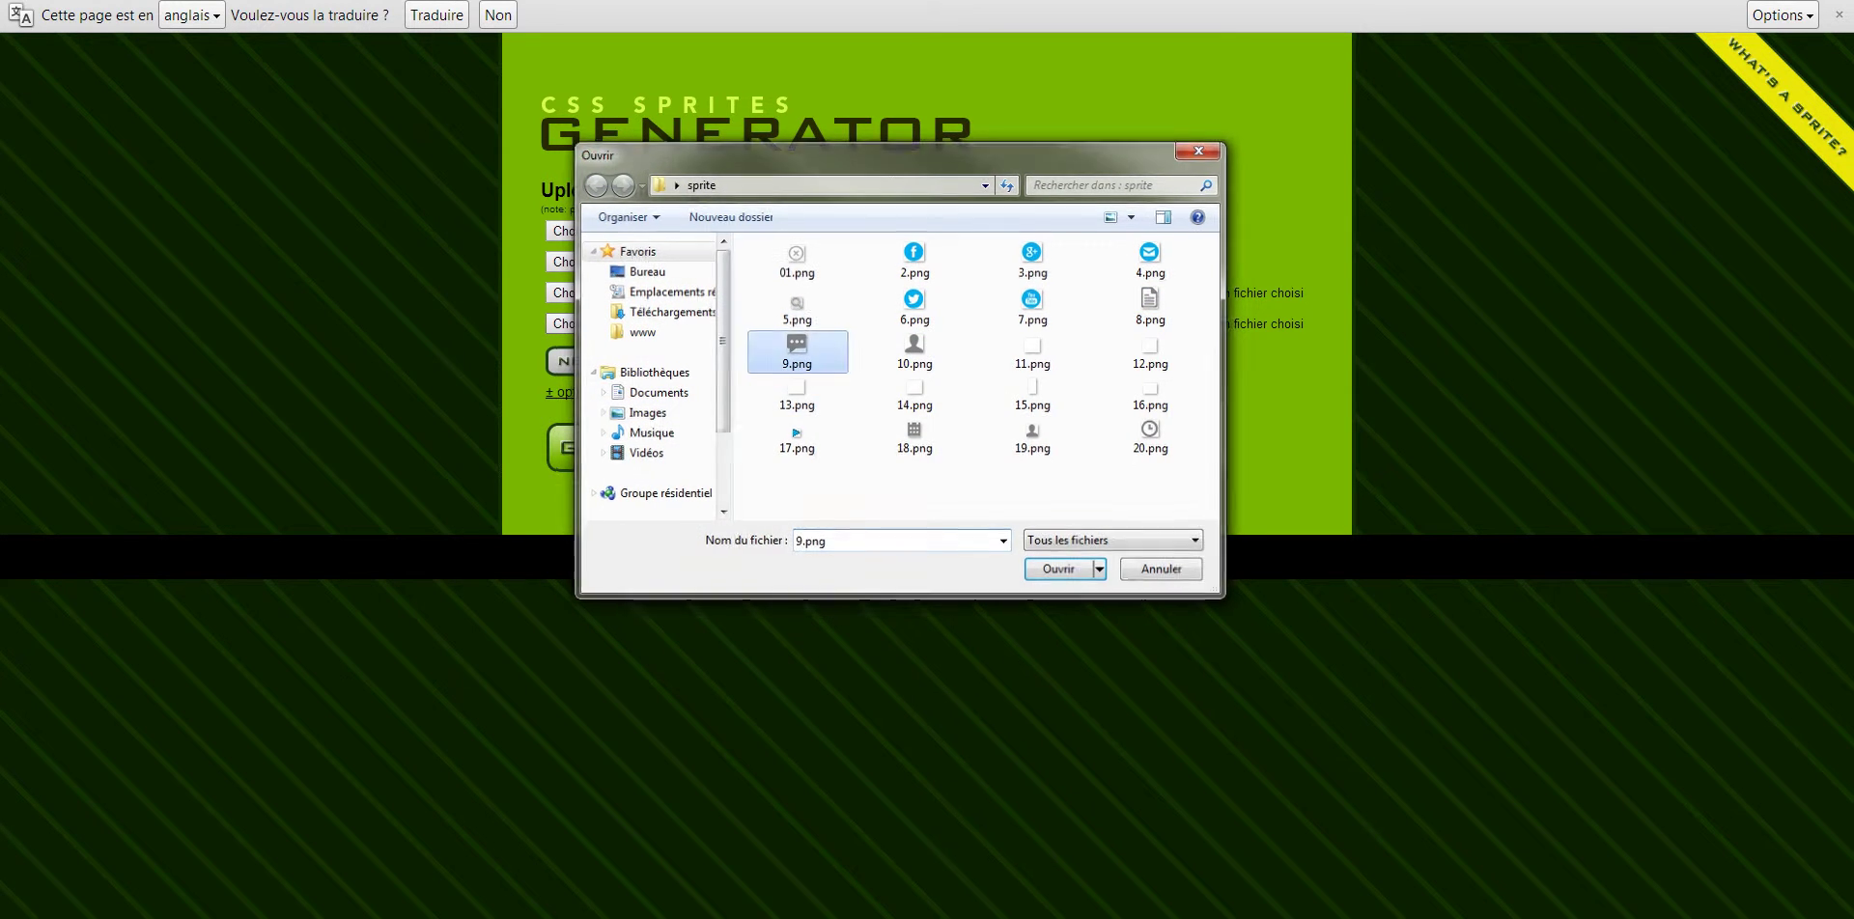
click(868, 323)
double_click(914, 353)
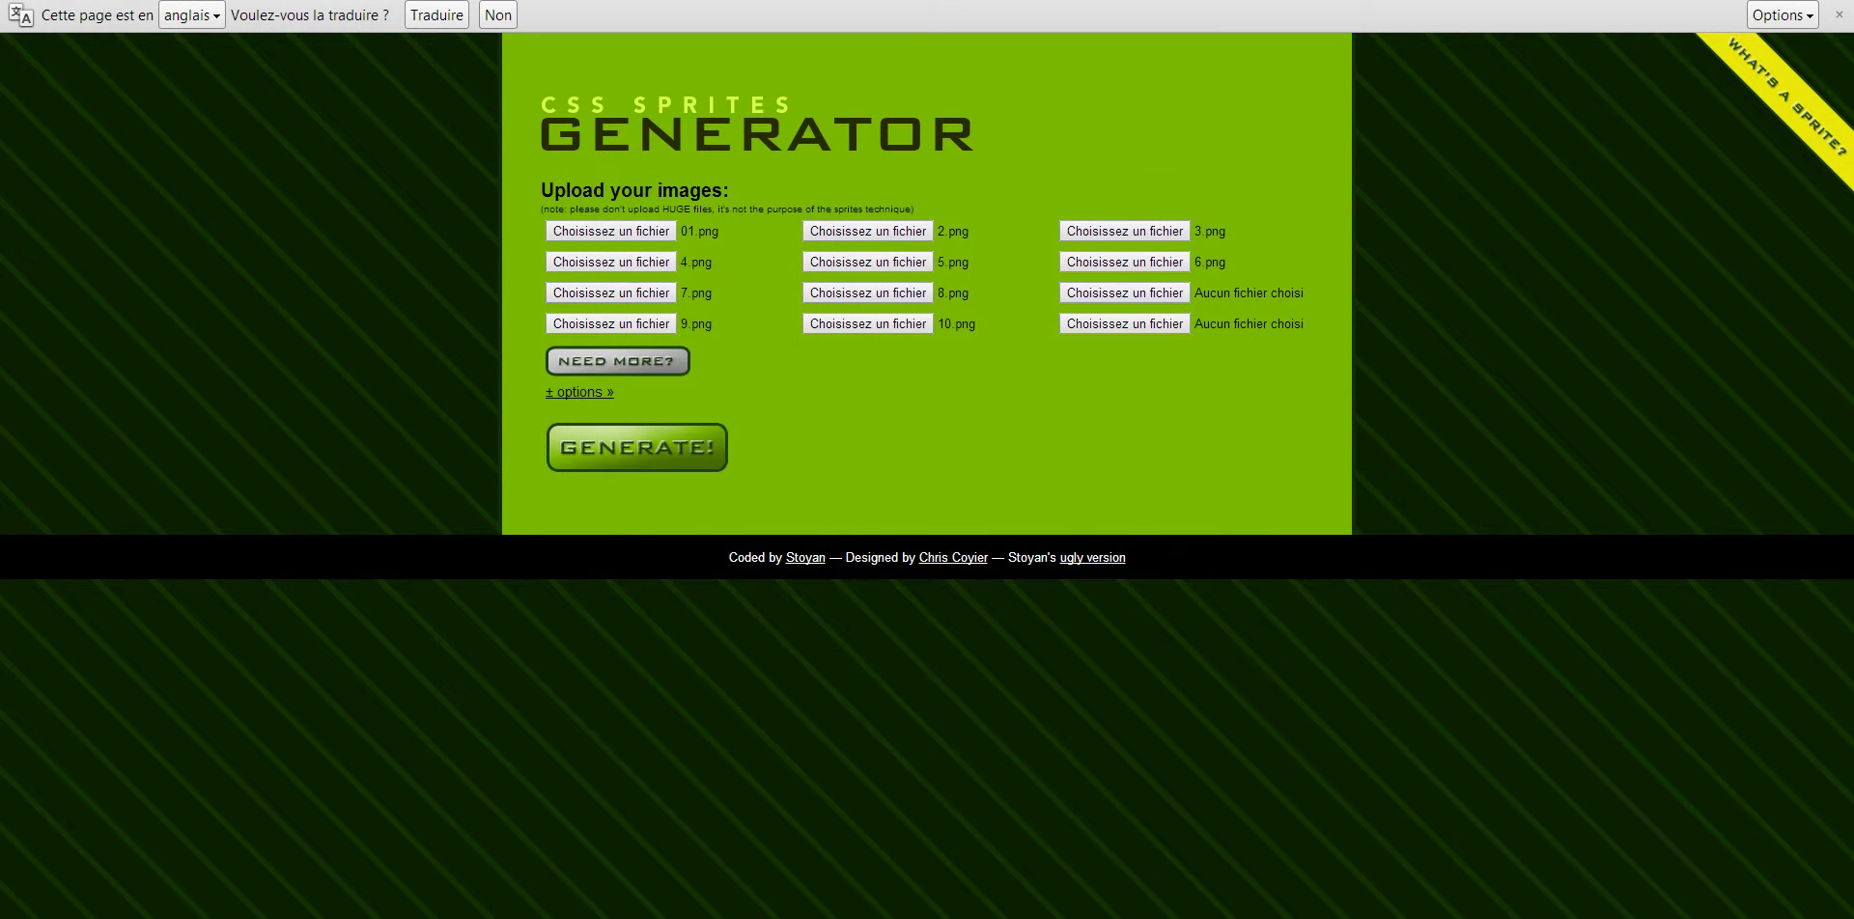
click(1124, 323)
double_click(1032, 348)
click(618, 361)
click(618, 392)
- Attach 12.png through 17.png to the new upload slots
click(611, 354)
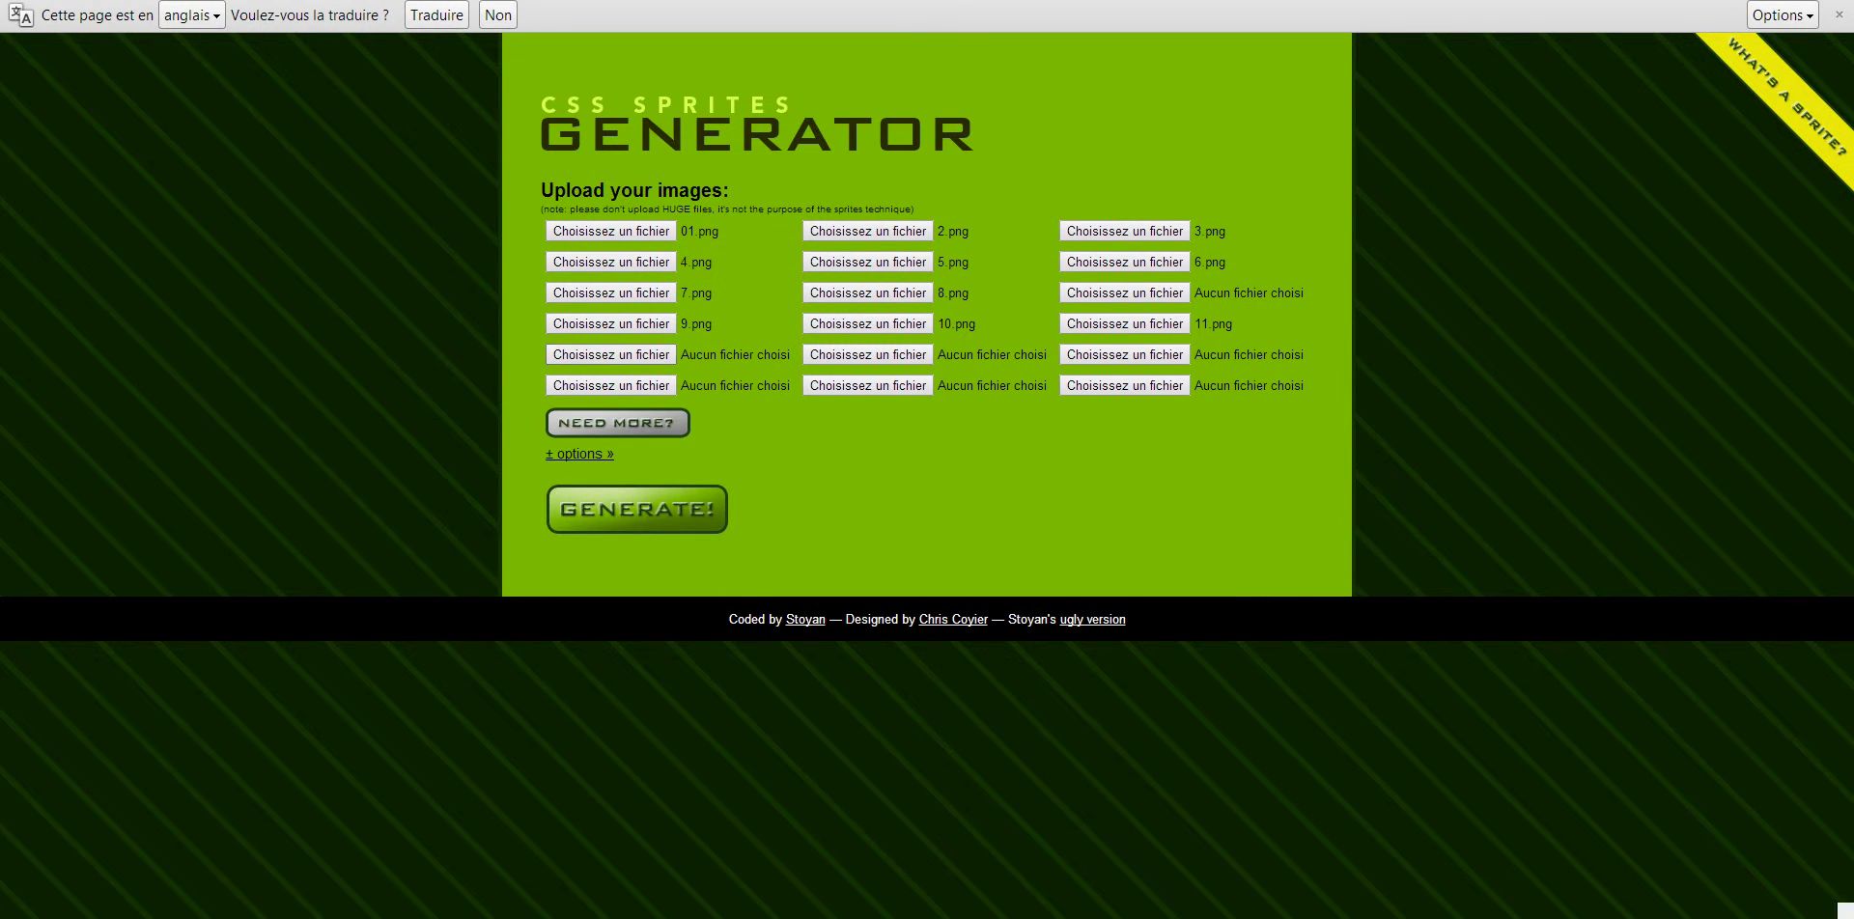
drag(772, 153, 502, 399)
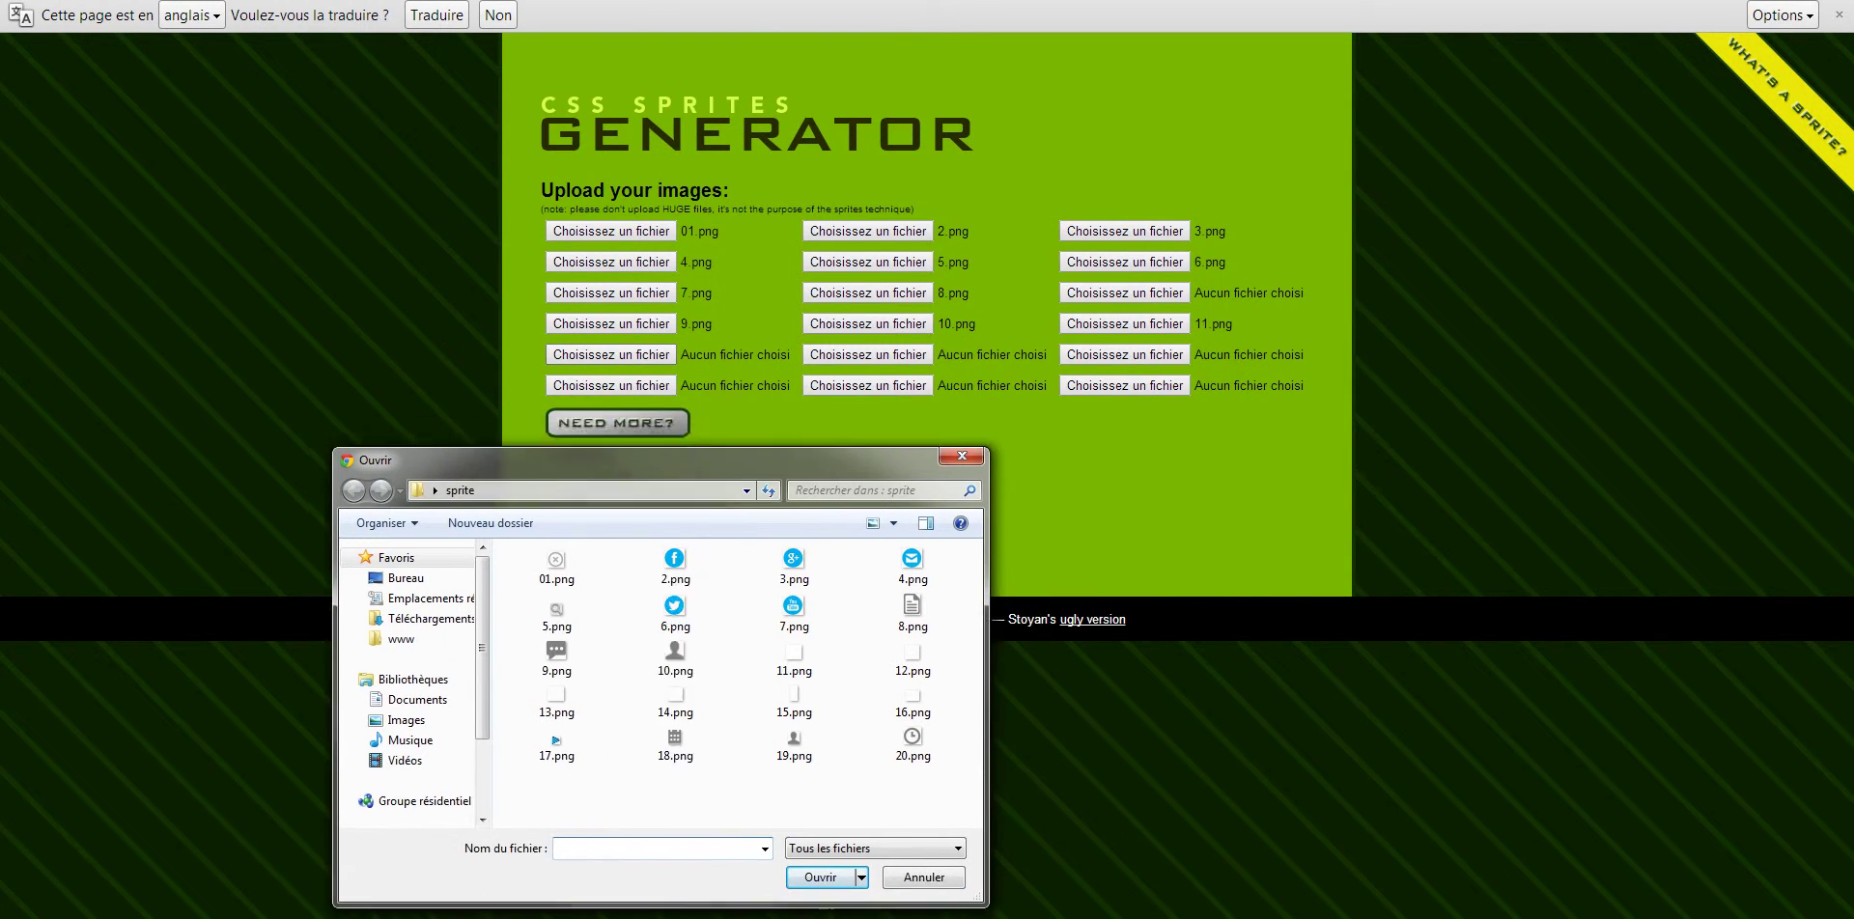
double_click(881, 605)
click(868, 354)
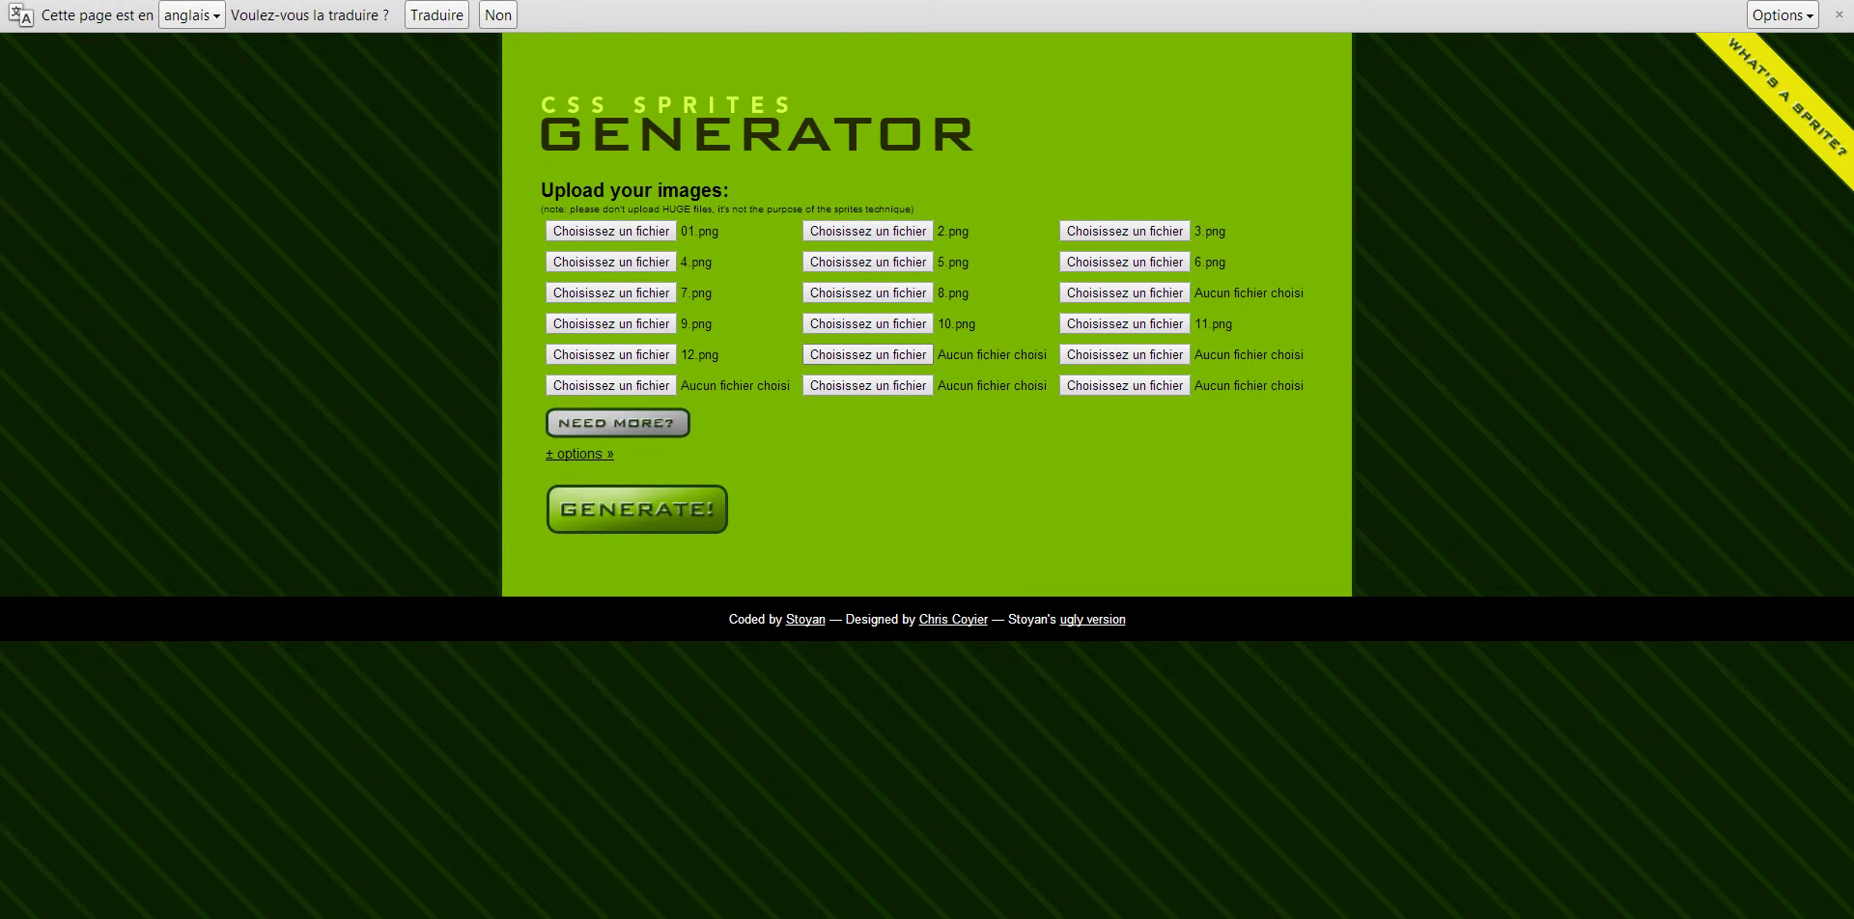
double_click(526, 647)
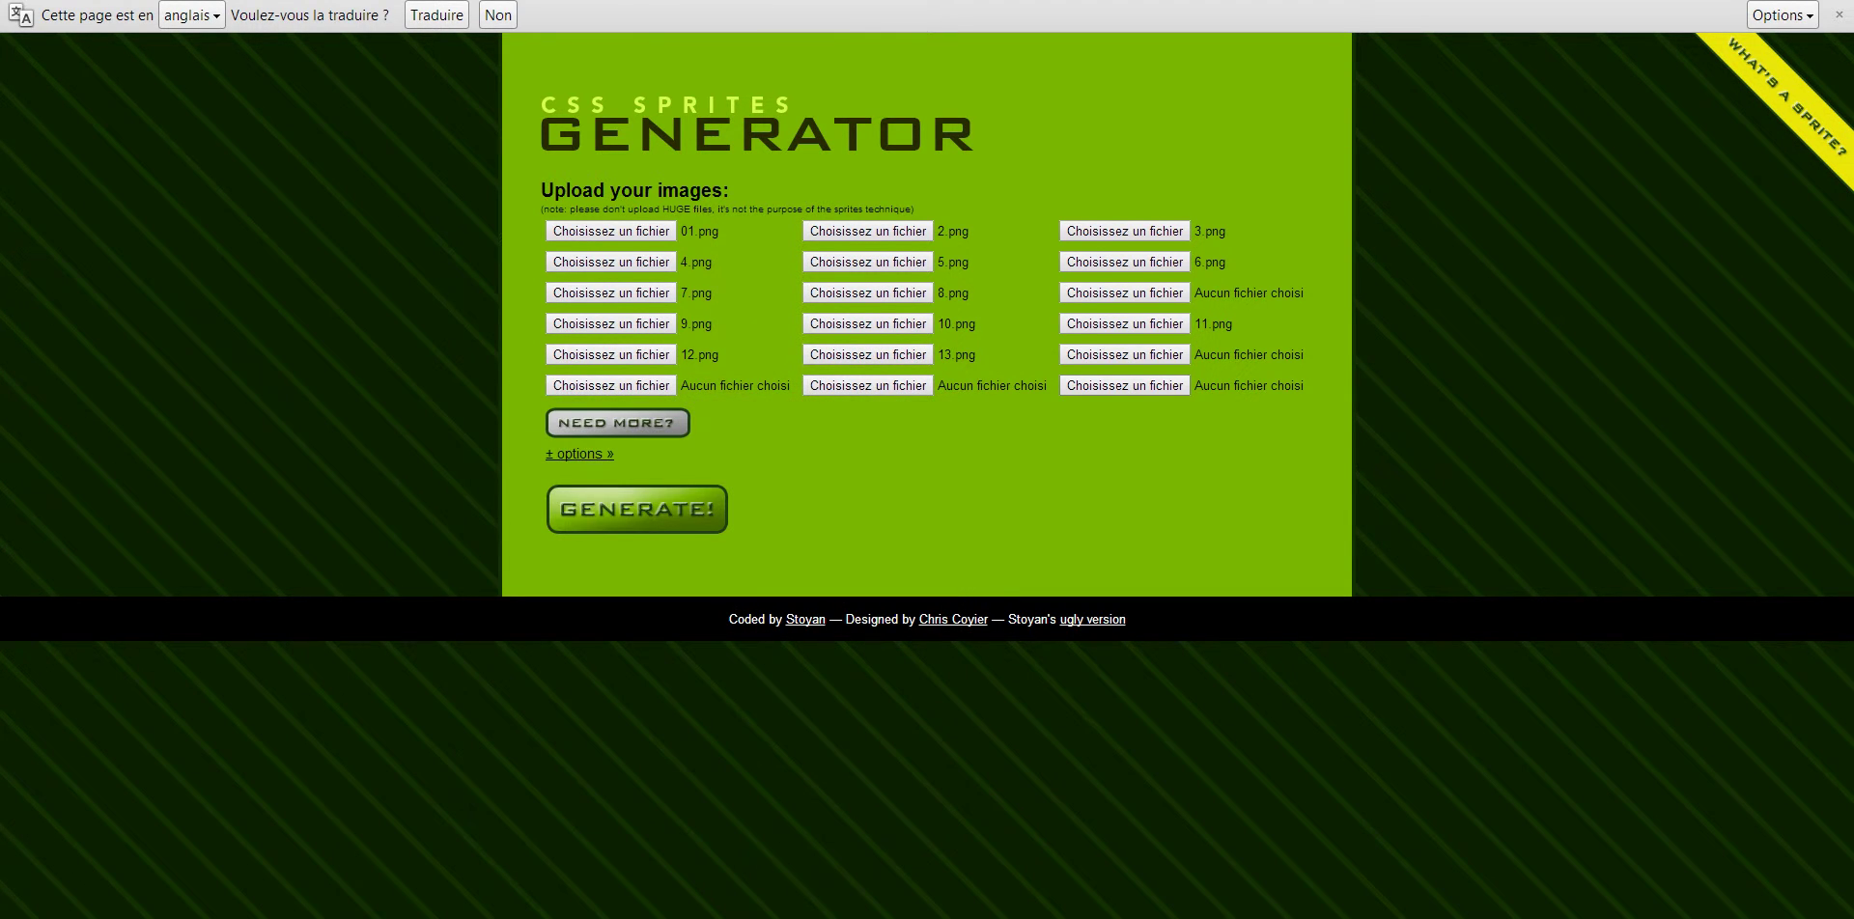
click(1125, 354)
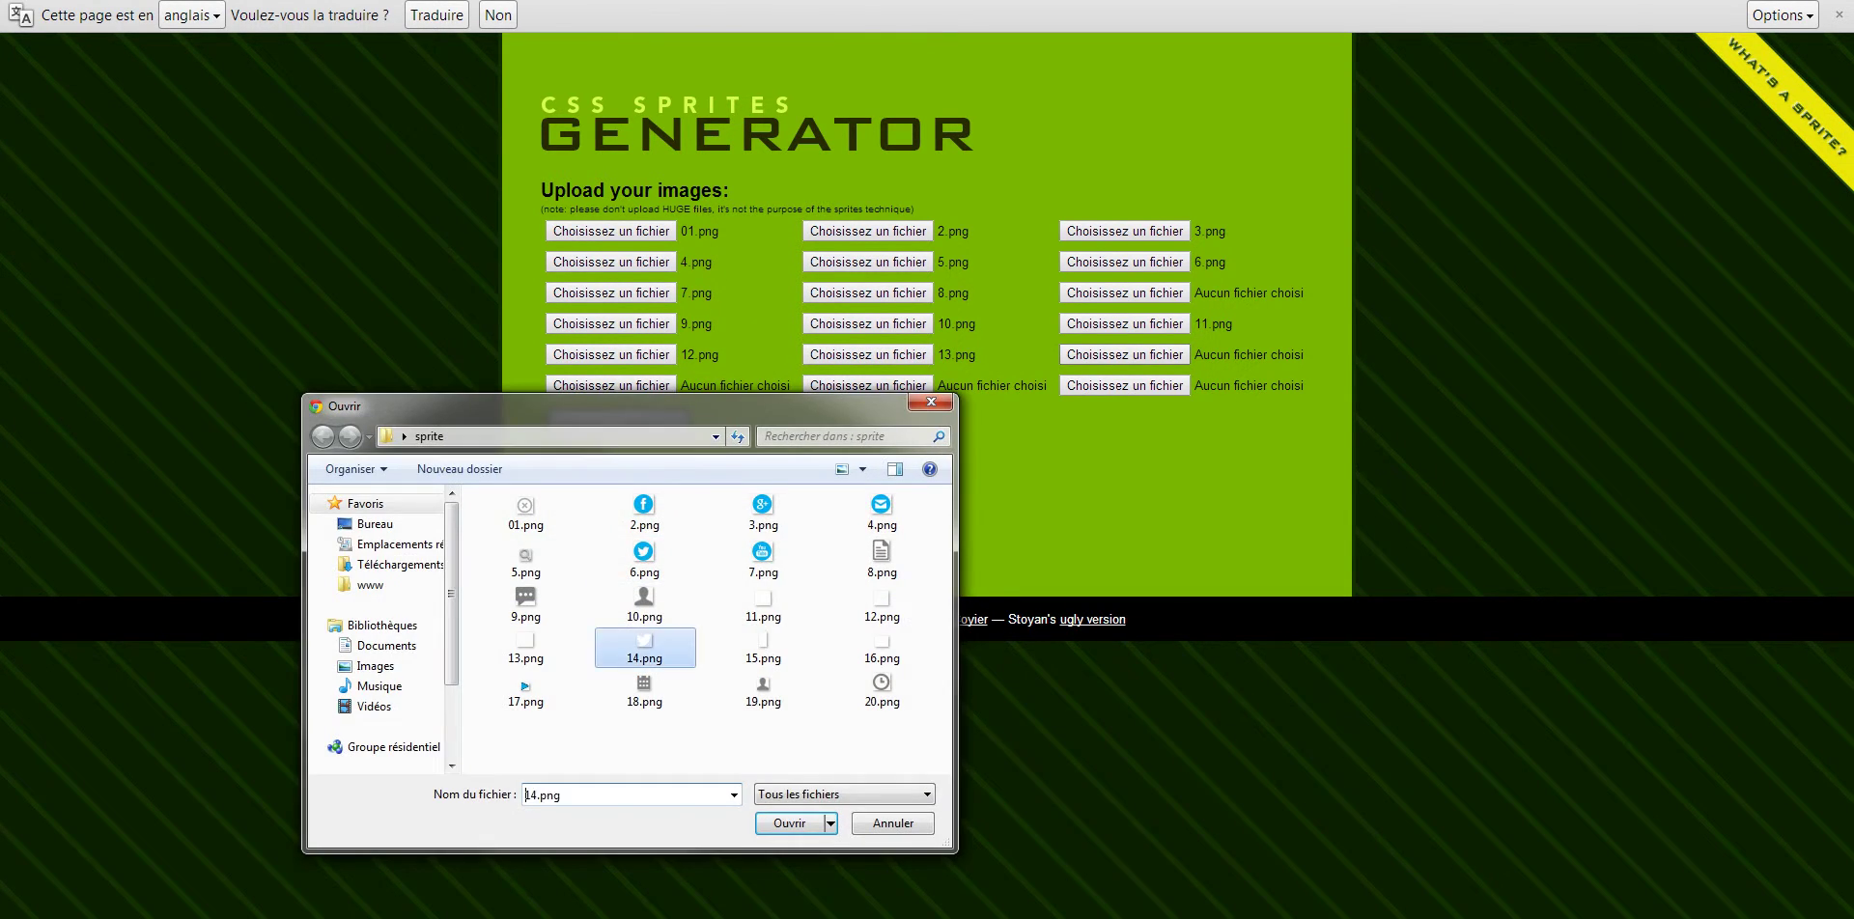
double_click(644, 646)
click(611, 385)
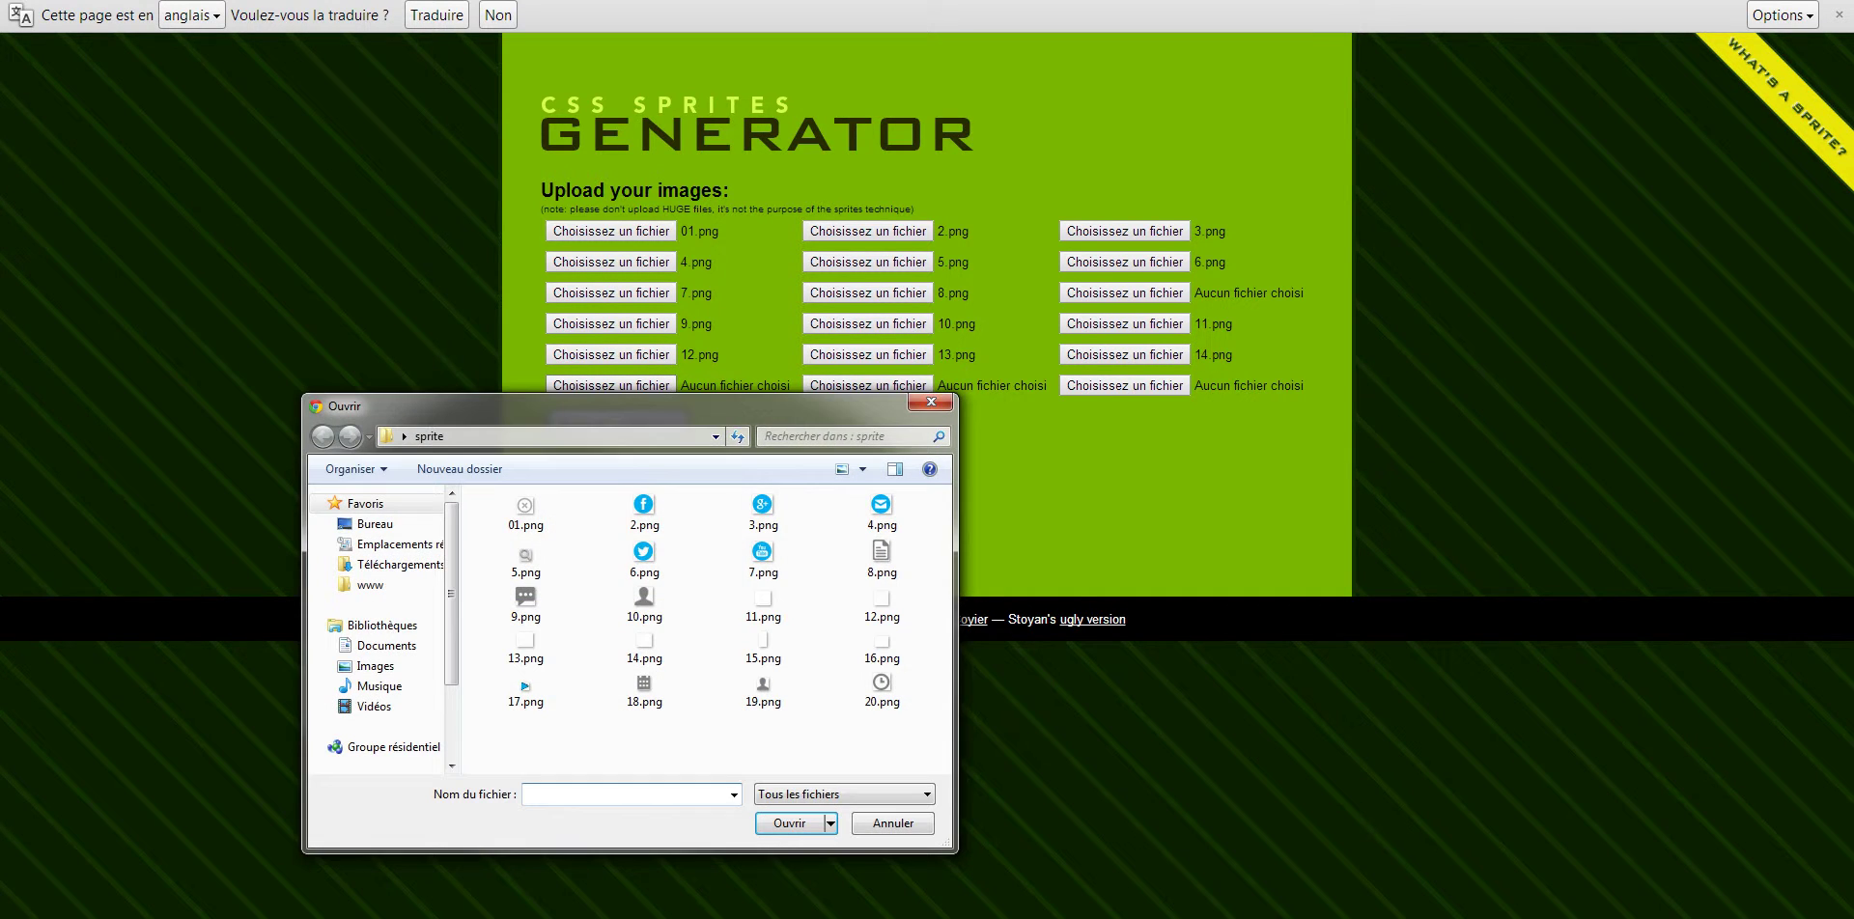
double_click(763, 645)
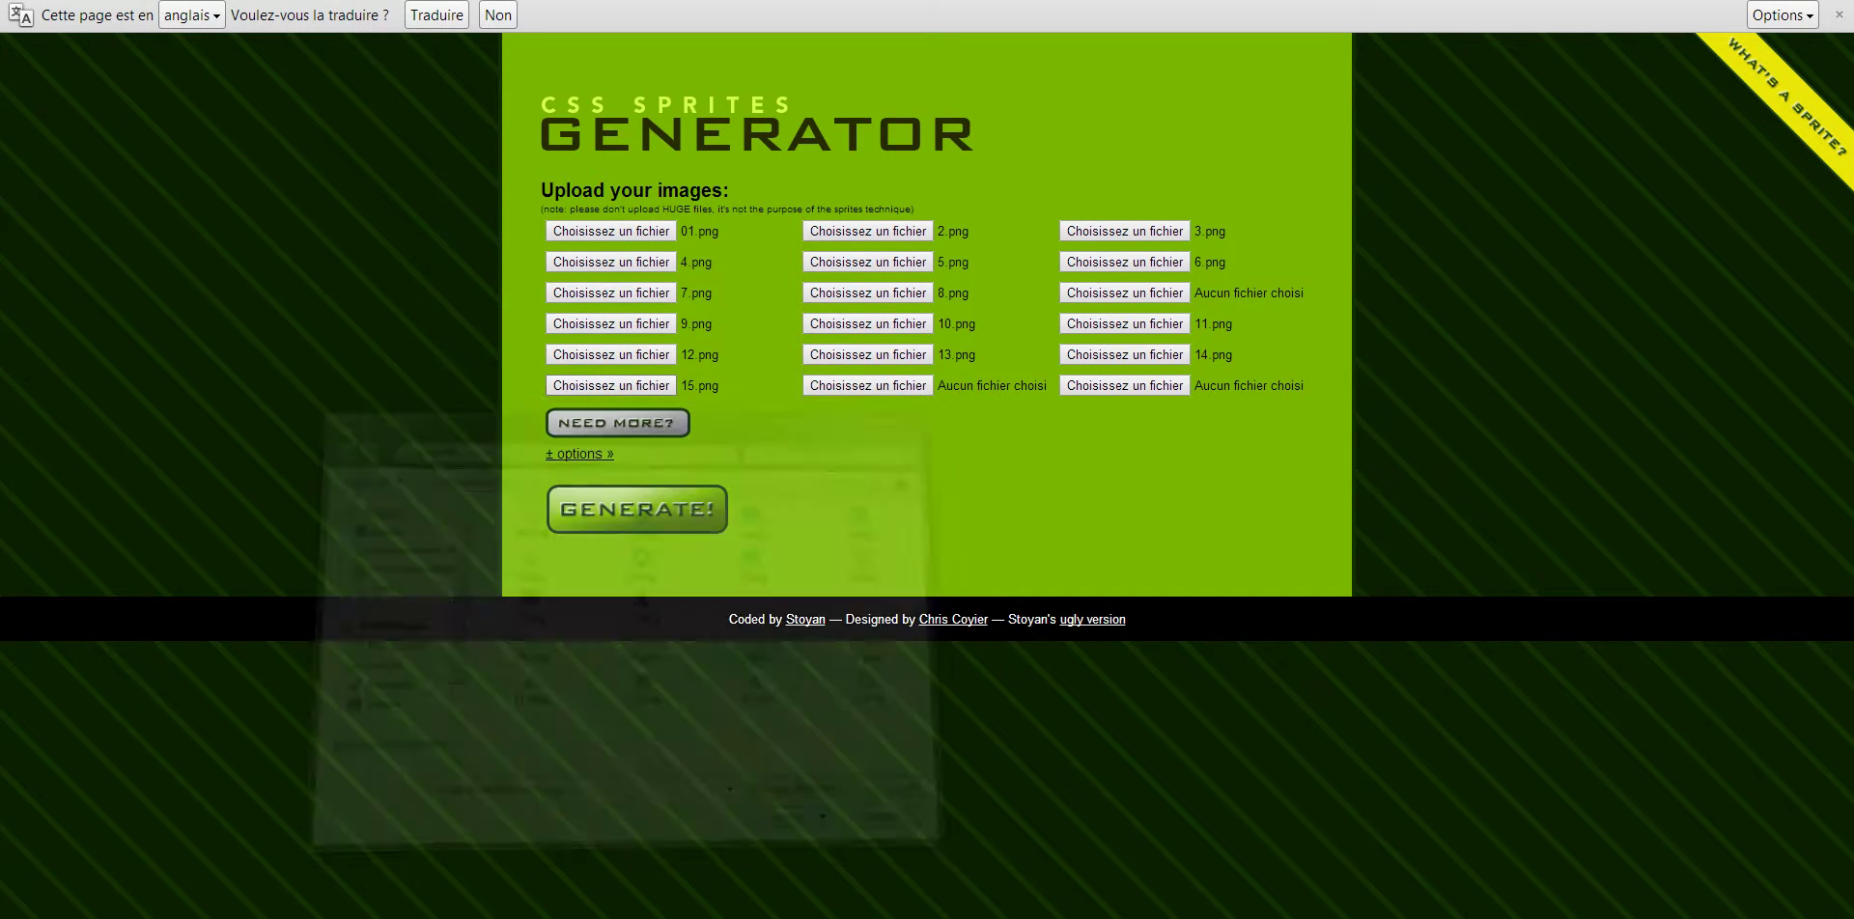
click(868, 385)
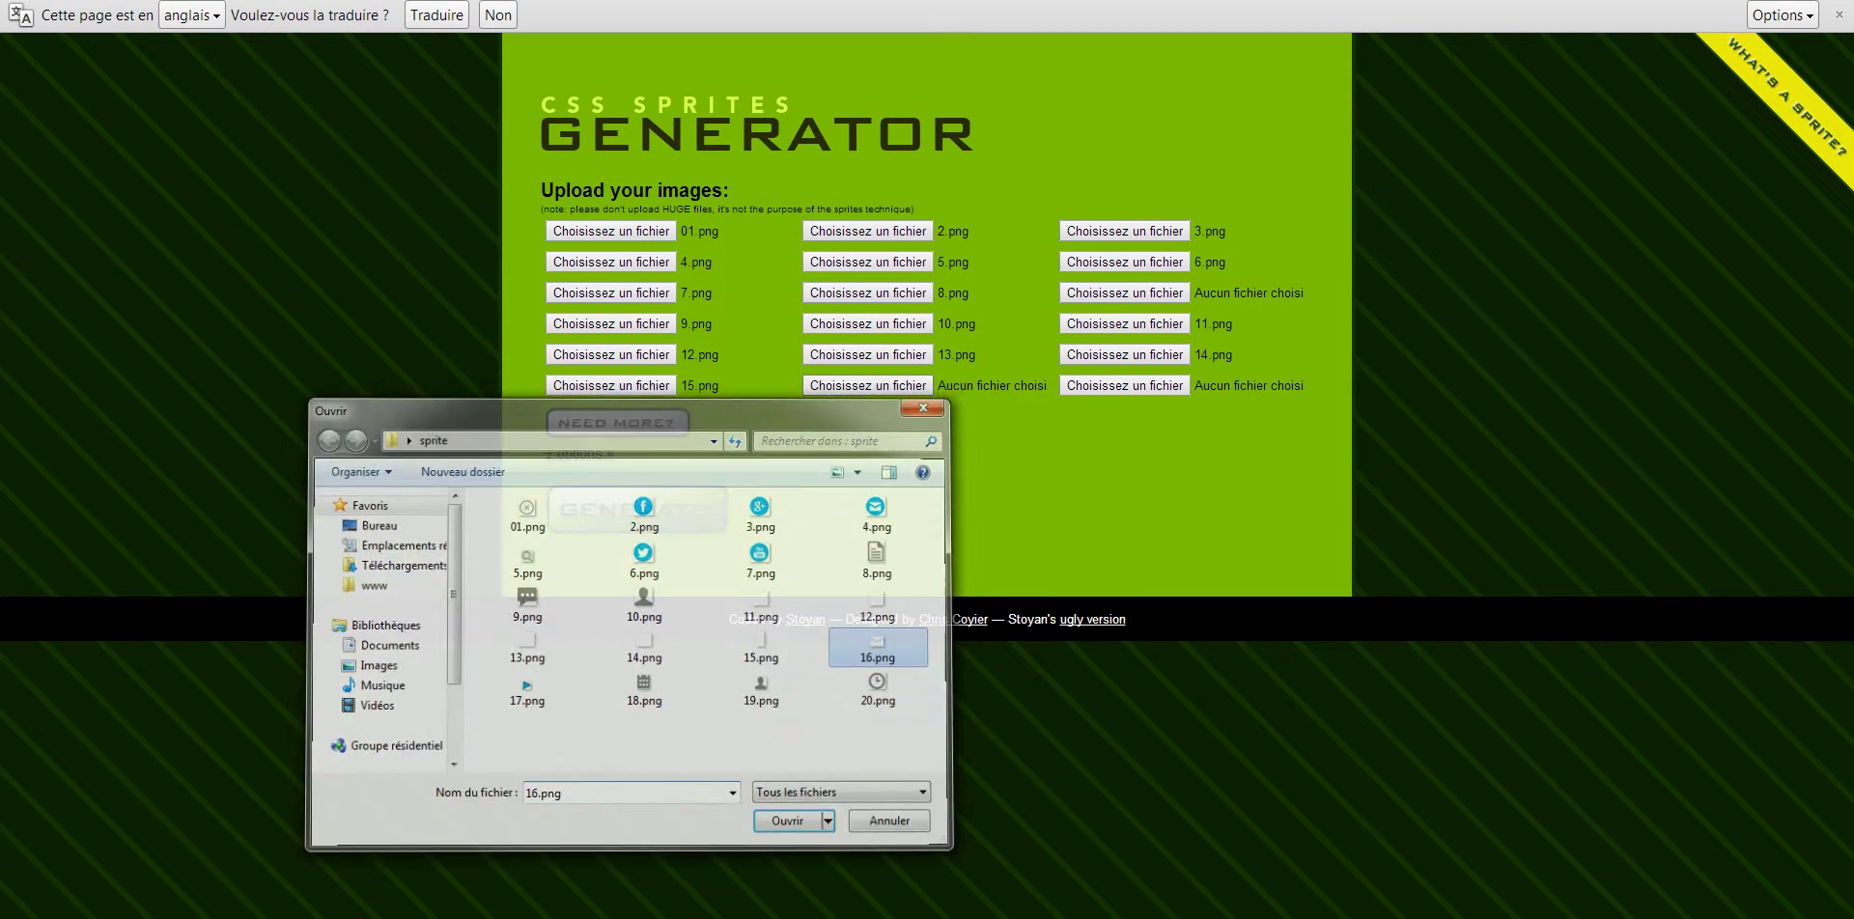
double_click(884, 645)
click(1125, 385)
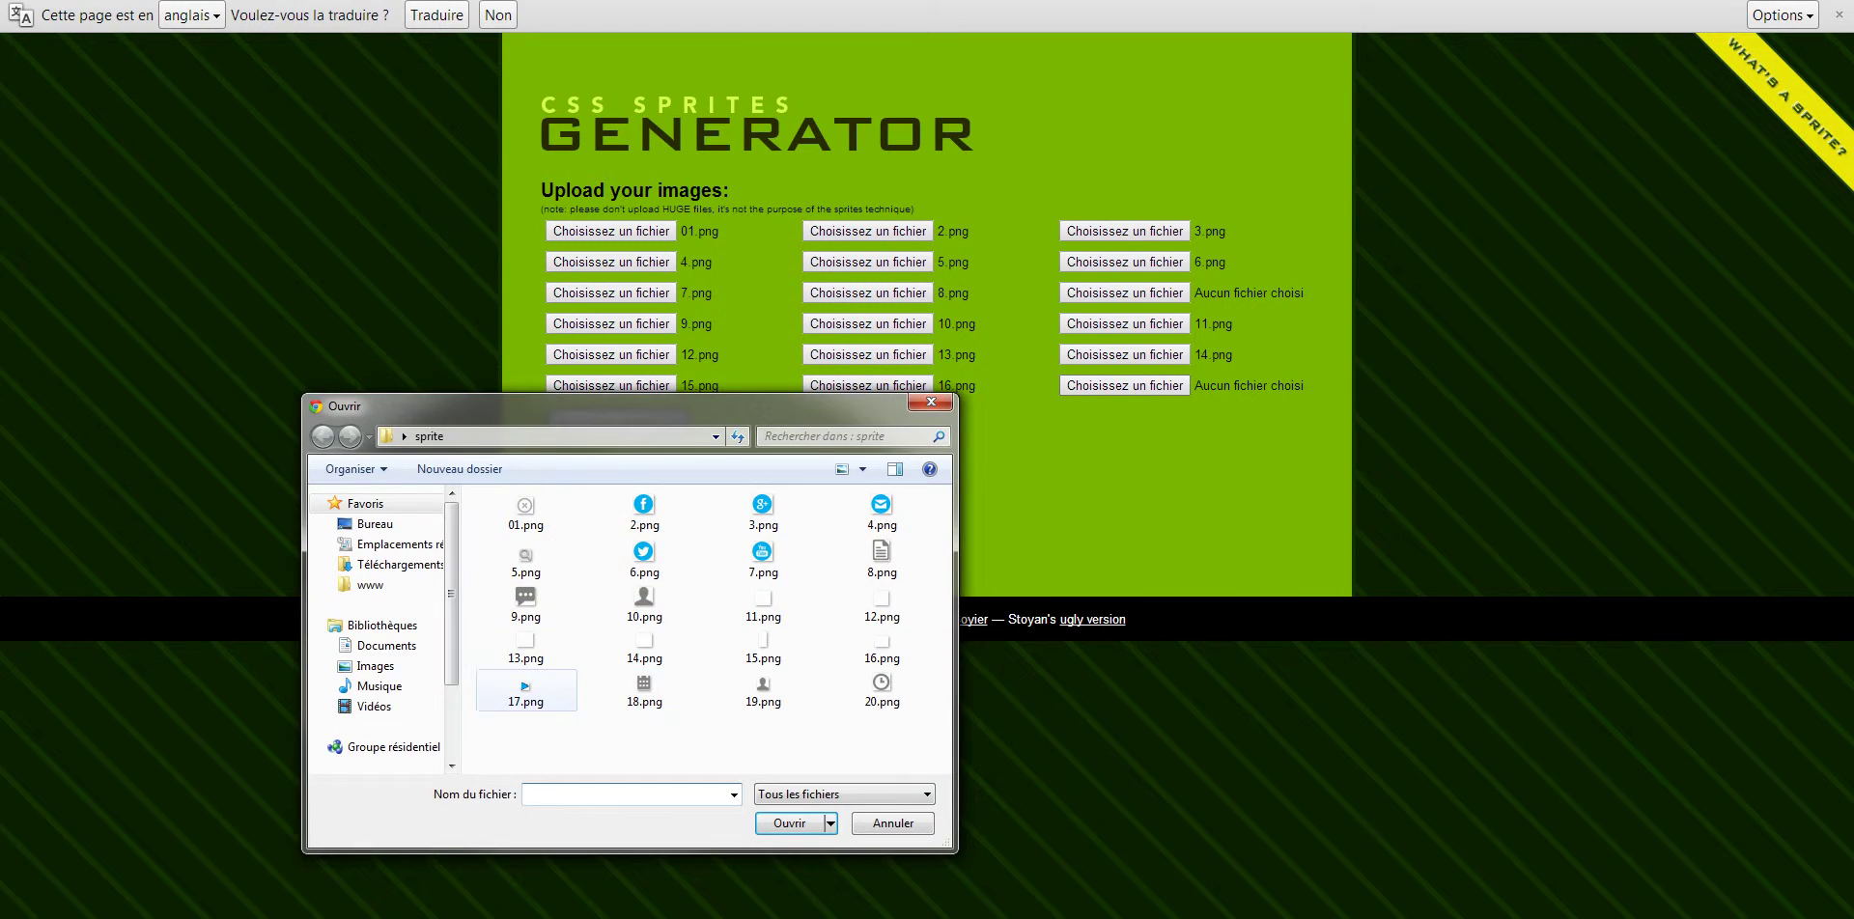
double_click(527, 681)
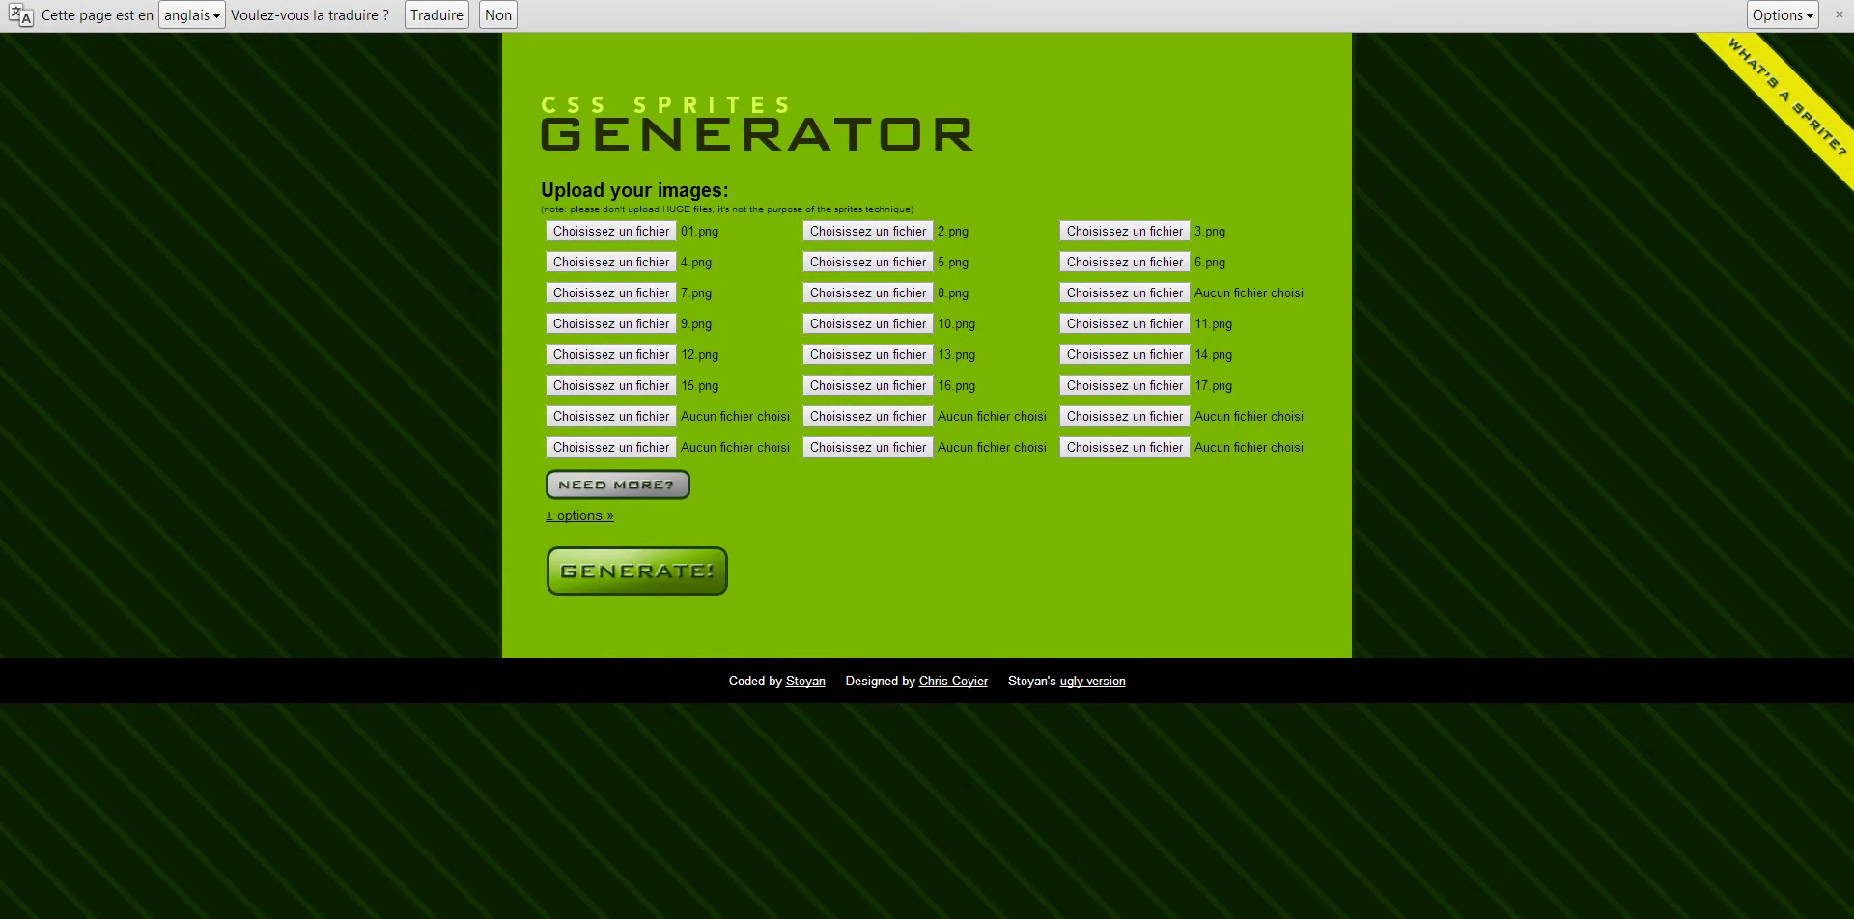
- Attach the last icons, 18.png, 19.png and 20.png, to the remaining slots
click(611, 416)
click(644, 688)
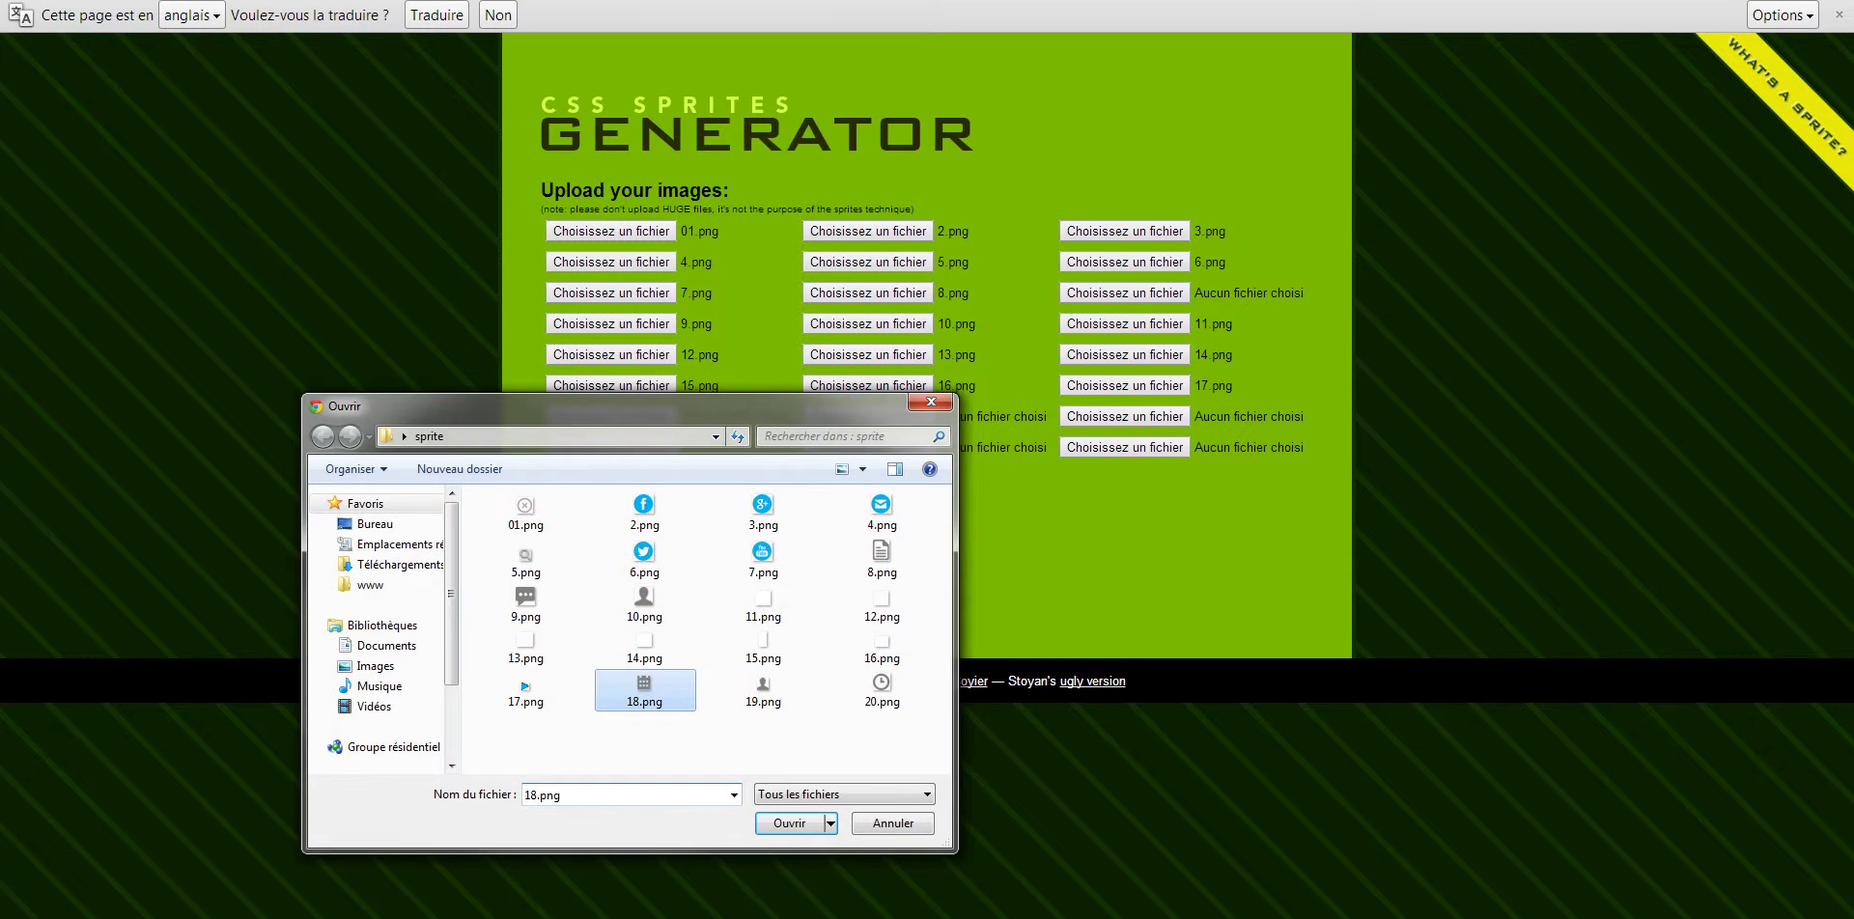
double_click(644, 687)
click(867, 416)
click(760, 687)
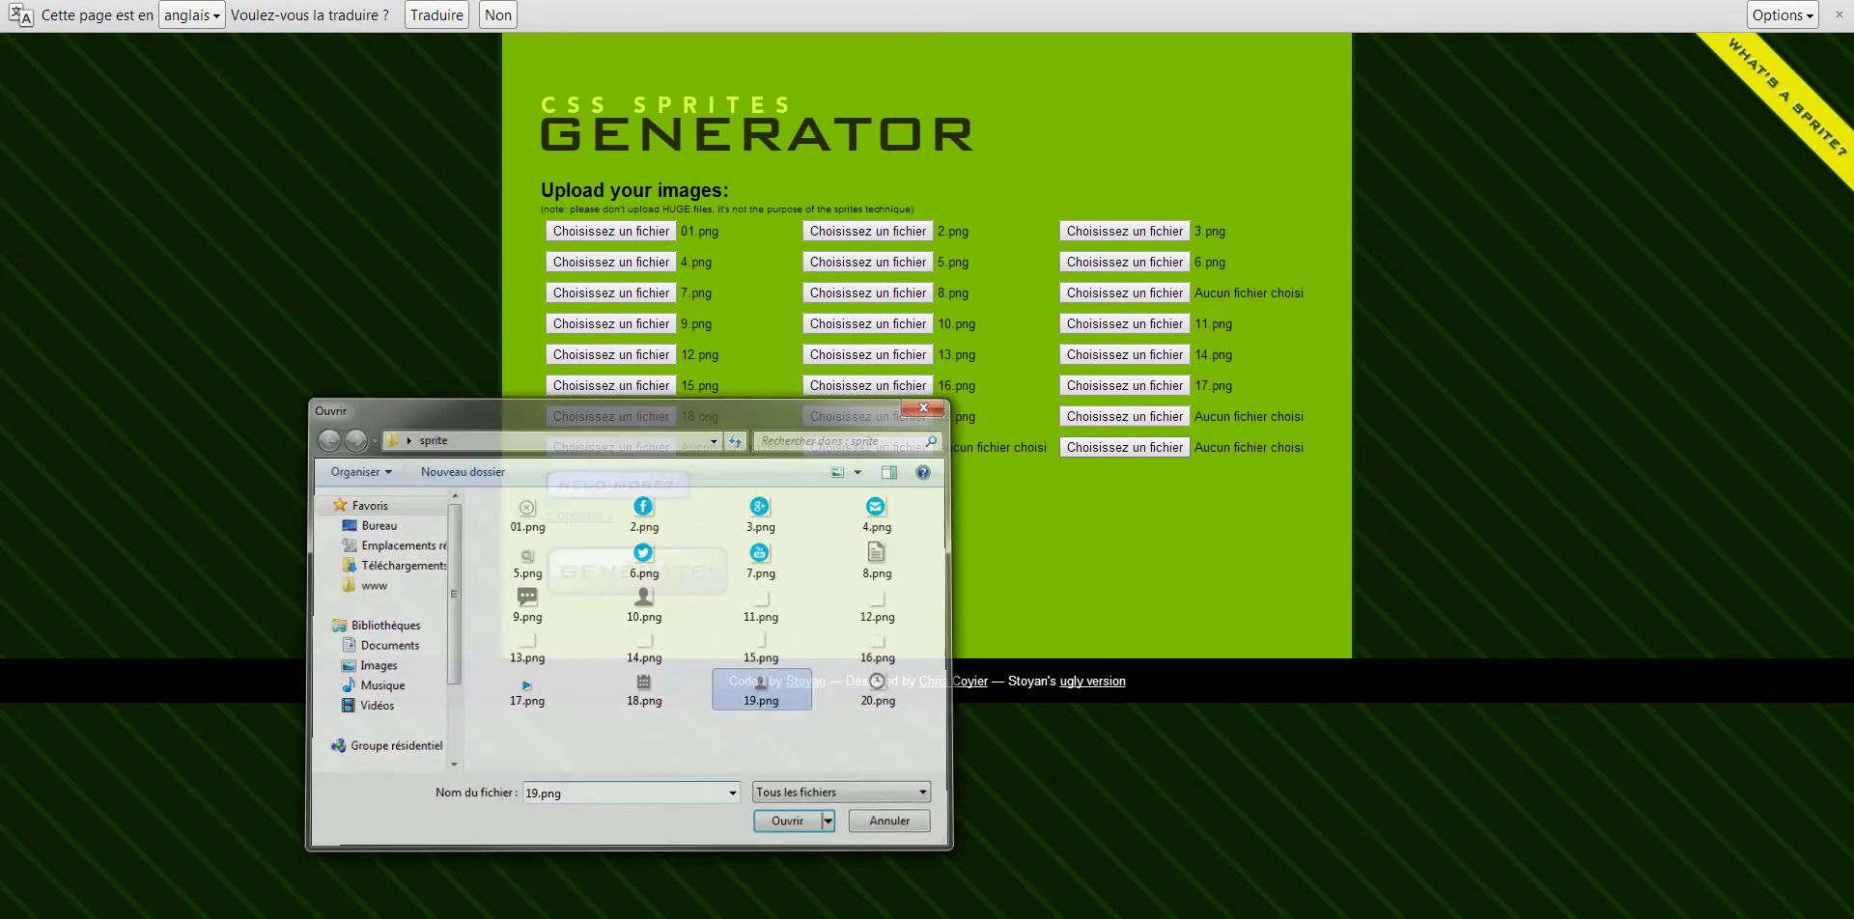
click(1125, 416)
click(878, 687)
double_click(878, 687)
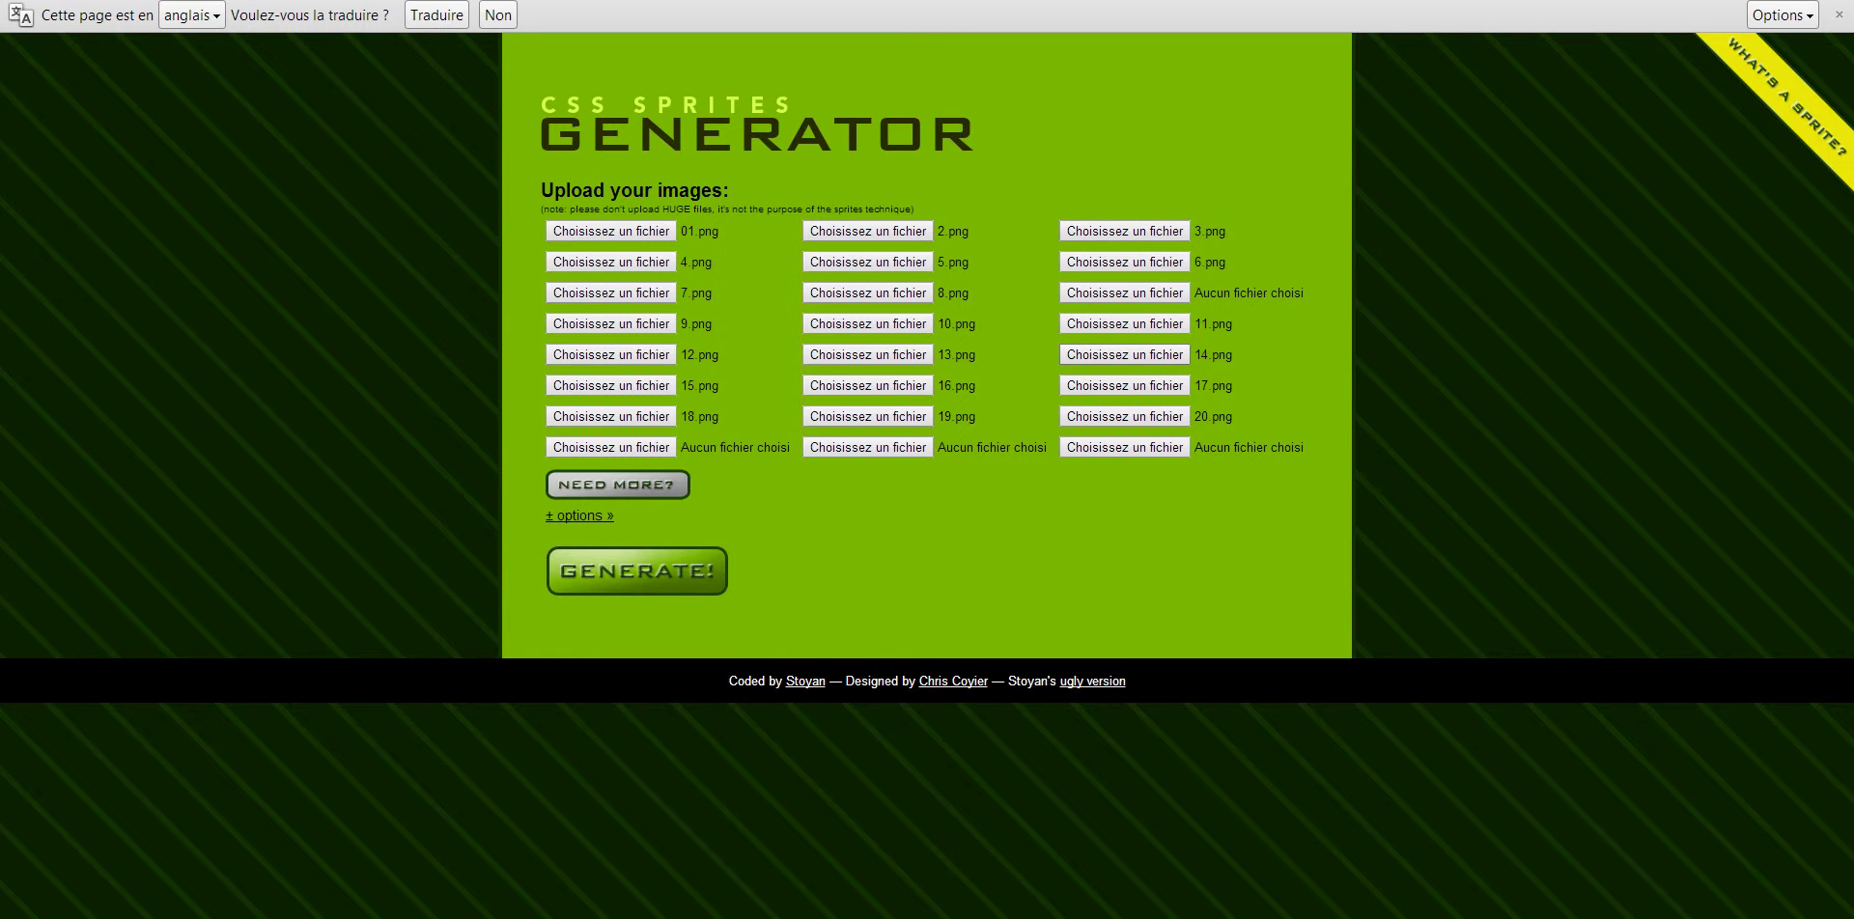
- Set the padding between elements to 3 in the sprite options
click(580, 516)
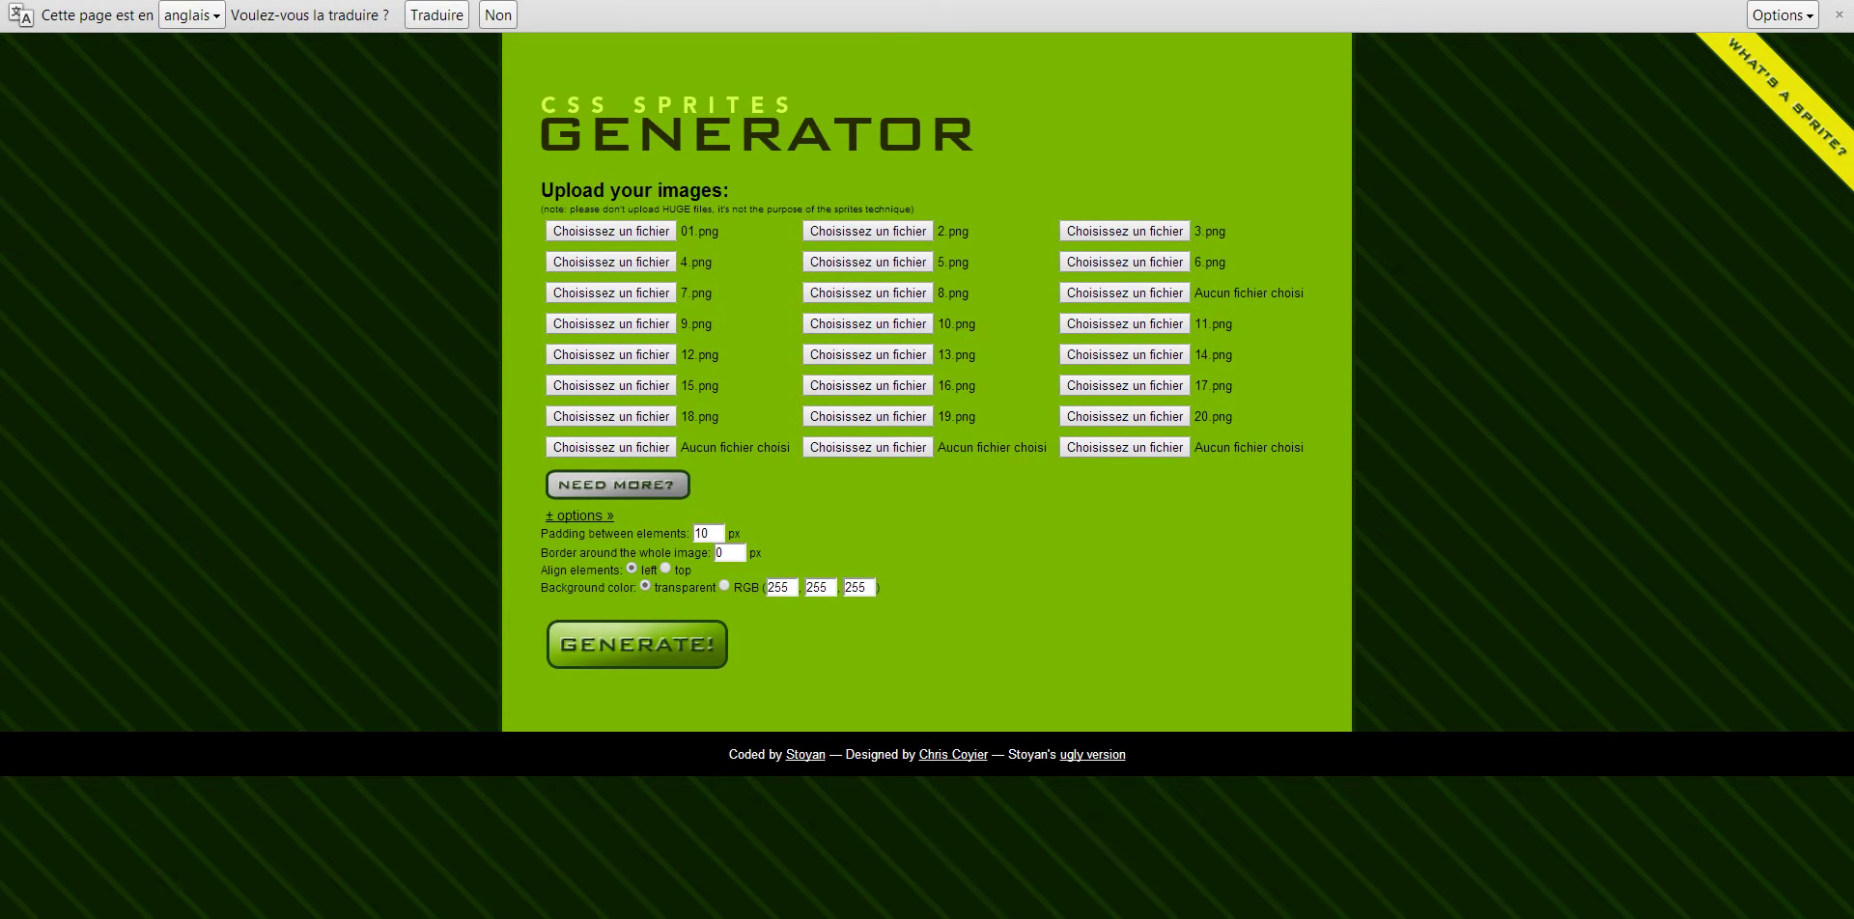
key(Tab)
key(shift+Tab)
key(Return)
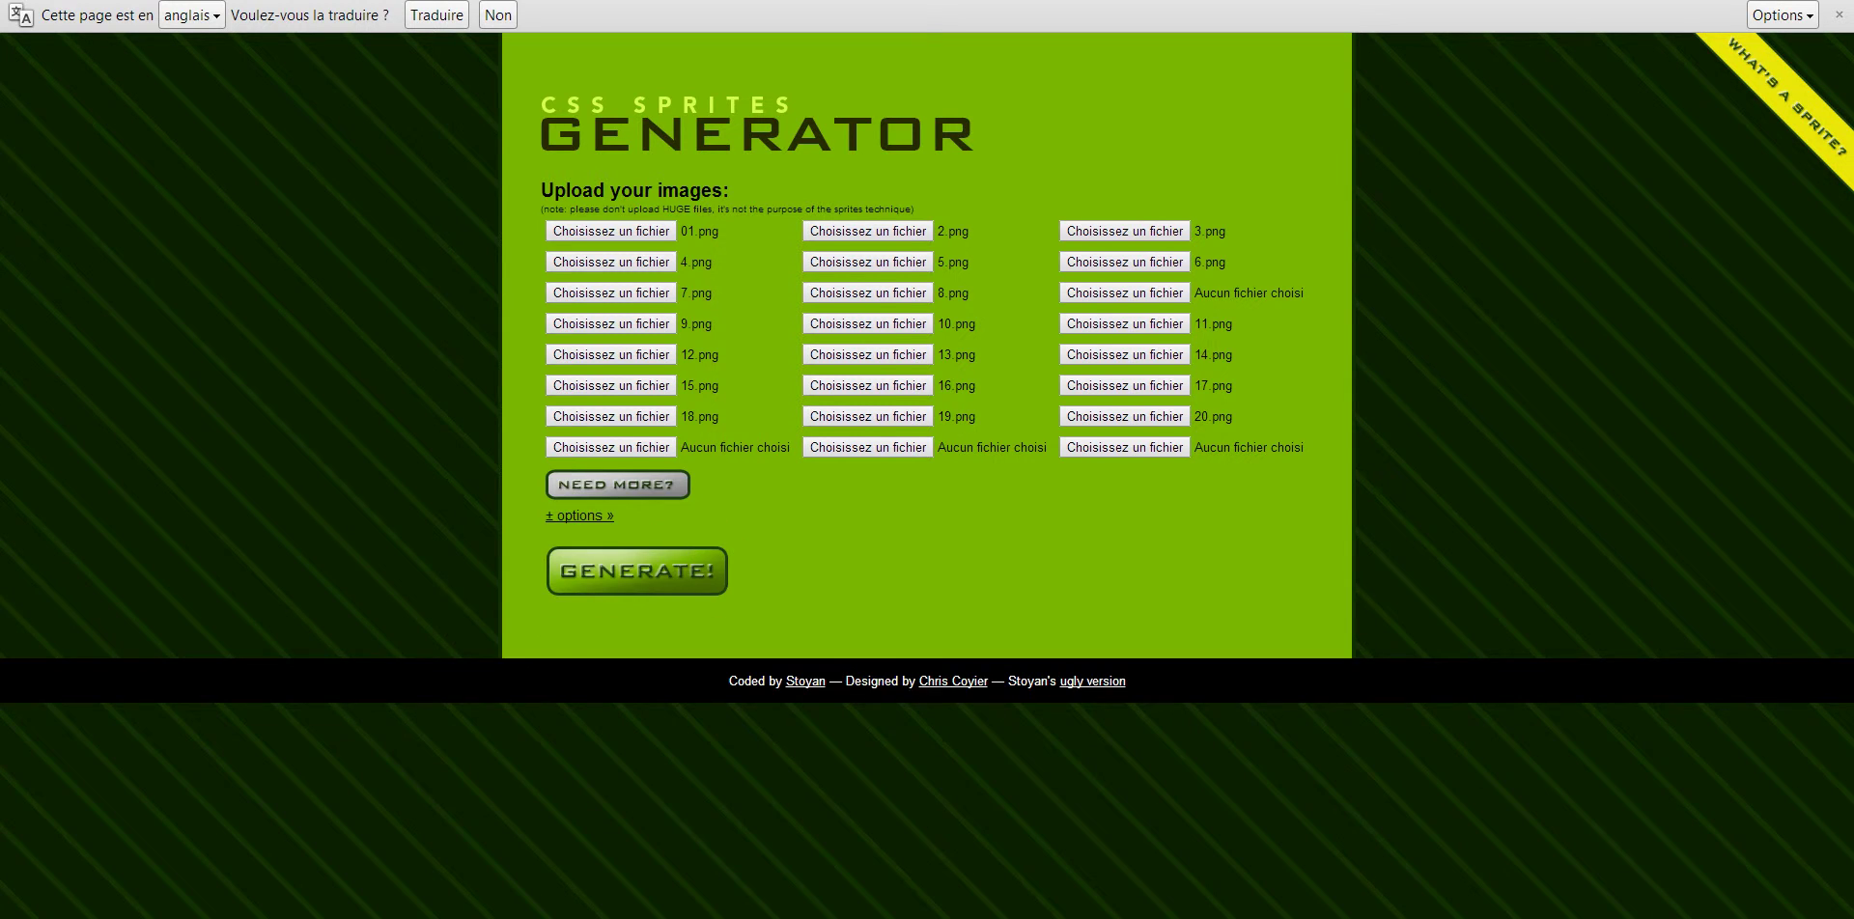
key(Return)
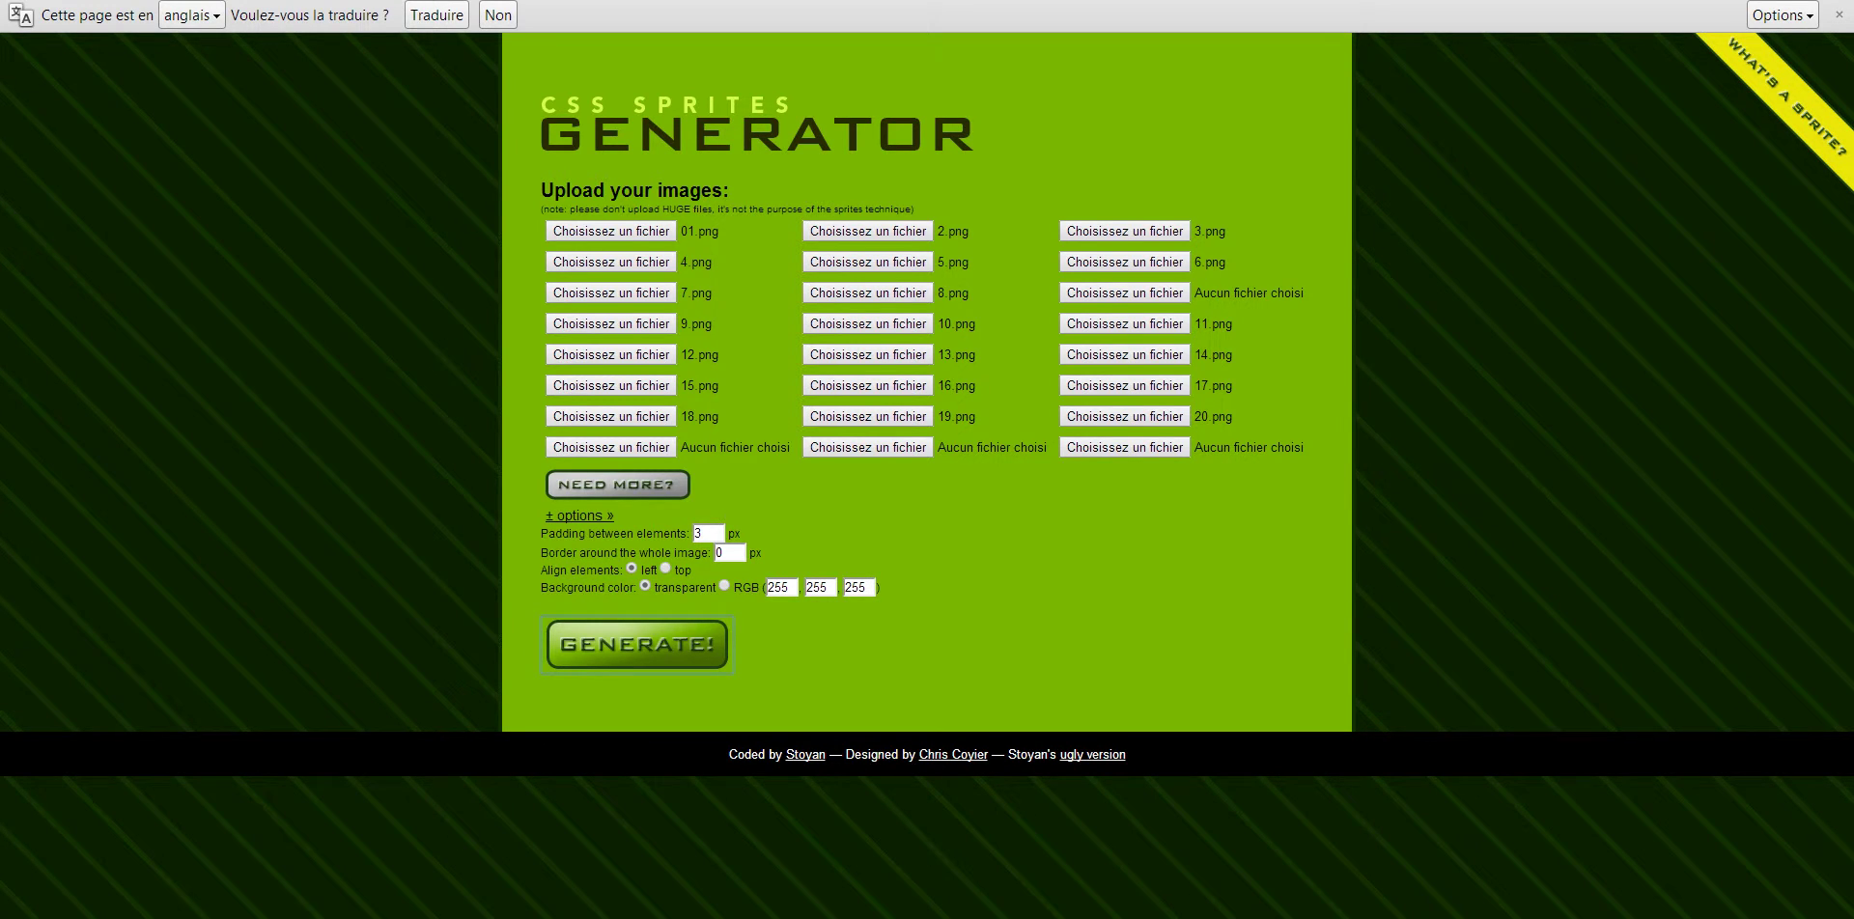
- Generate the sprite and scroll through the background-position results table
key(Return)
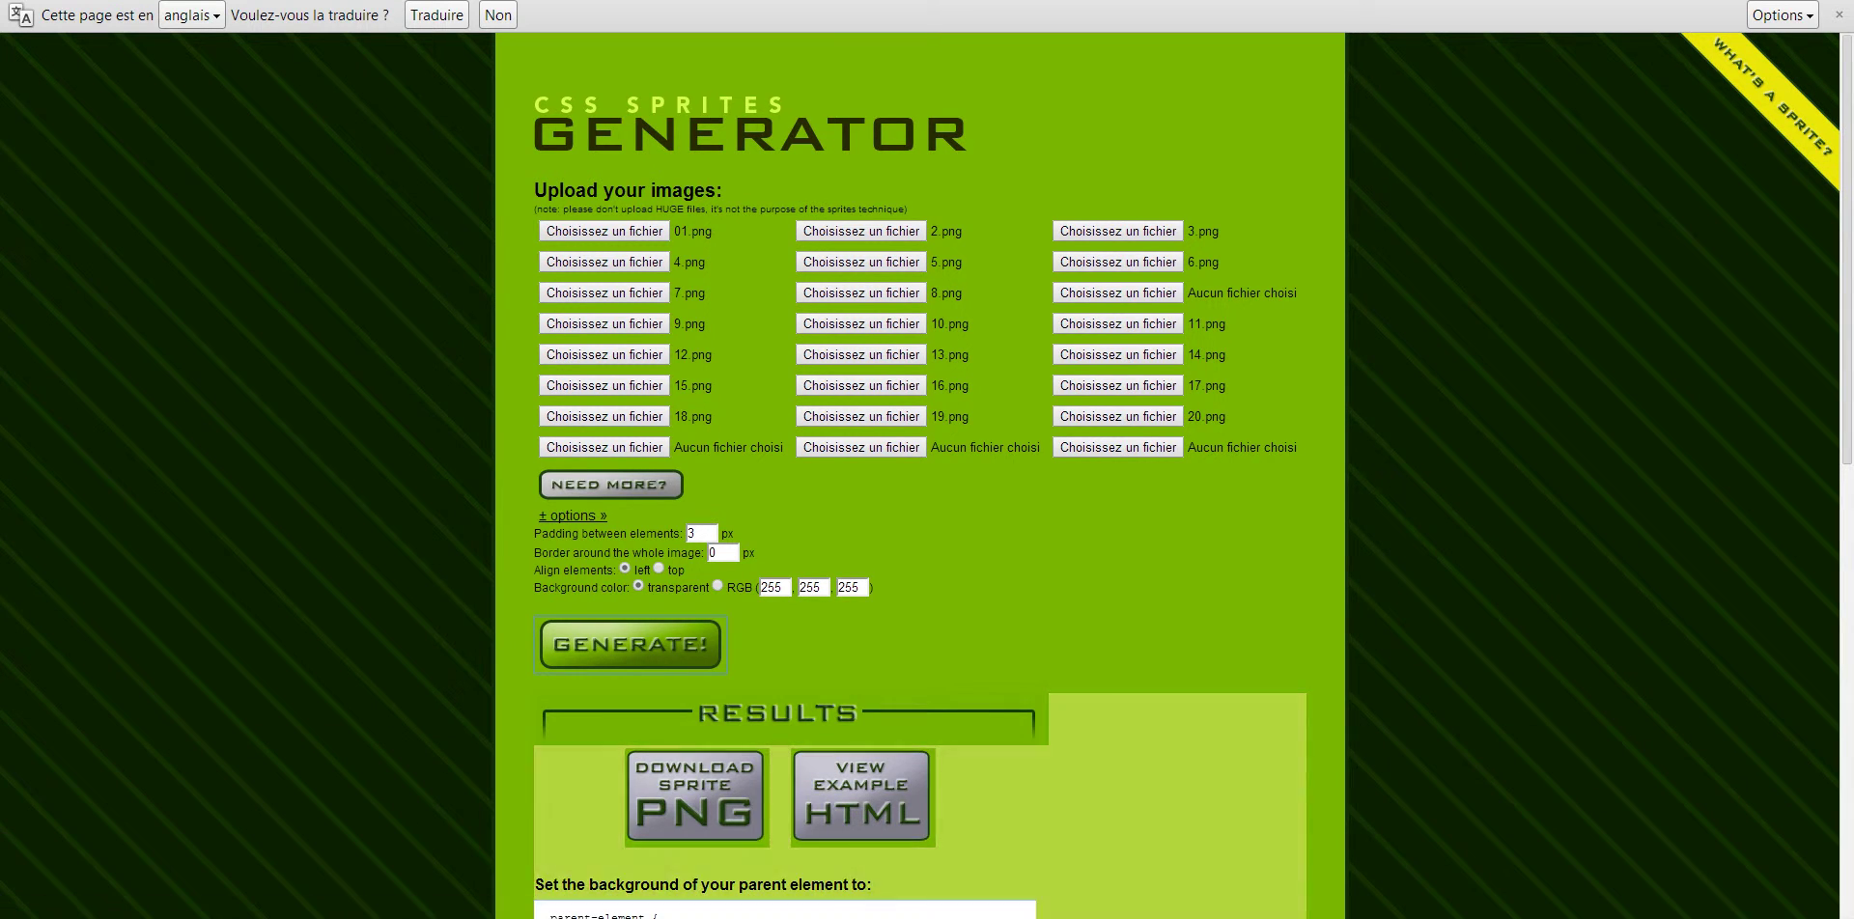
scroll(926, 483, down, 3)
scroll(927, 483, down, 4)
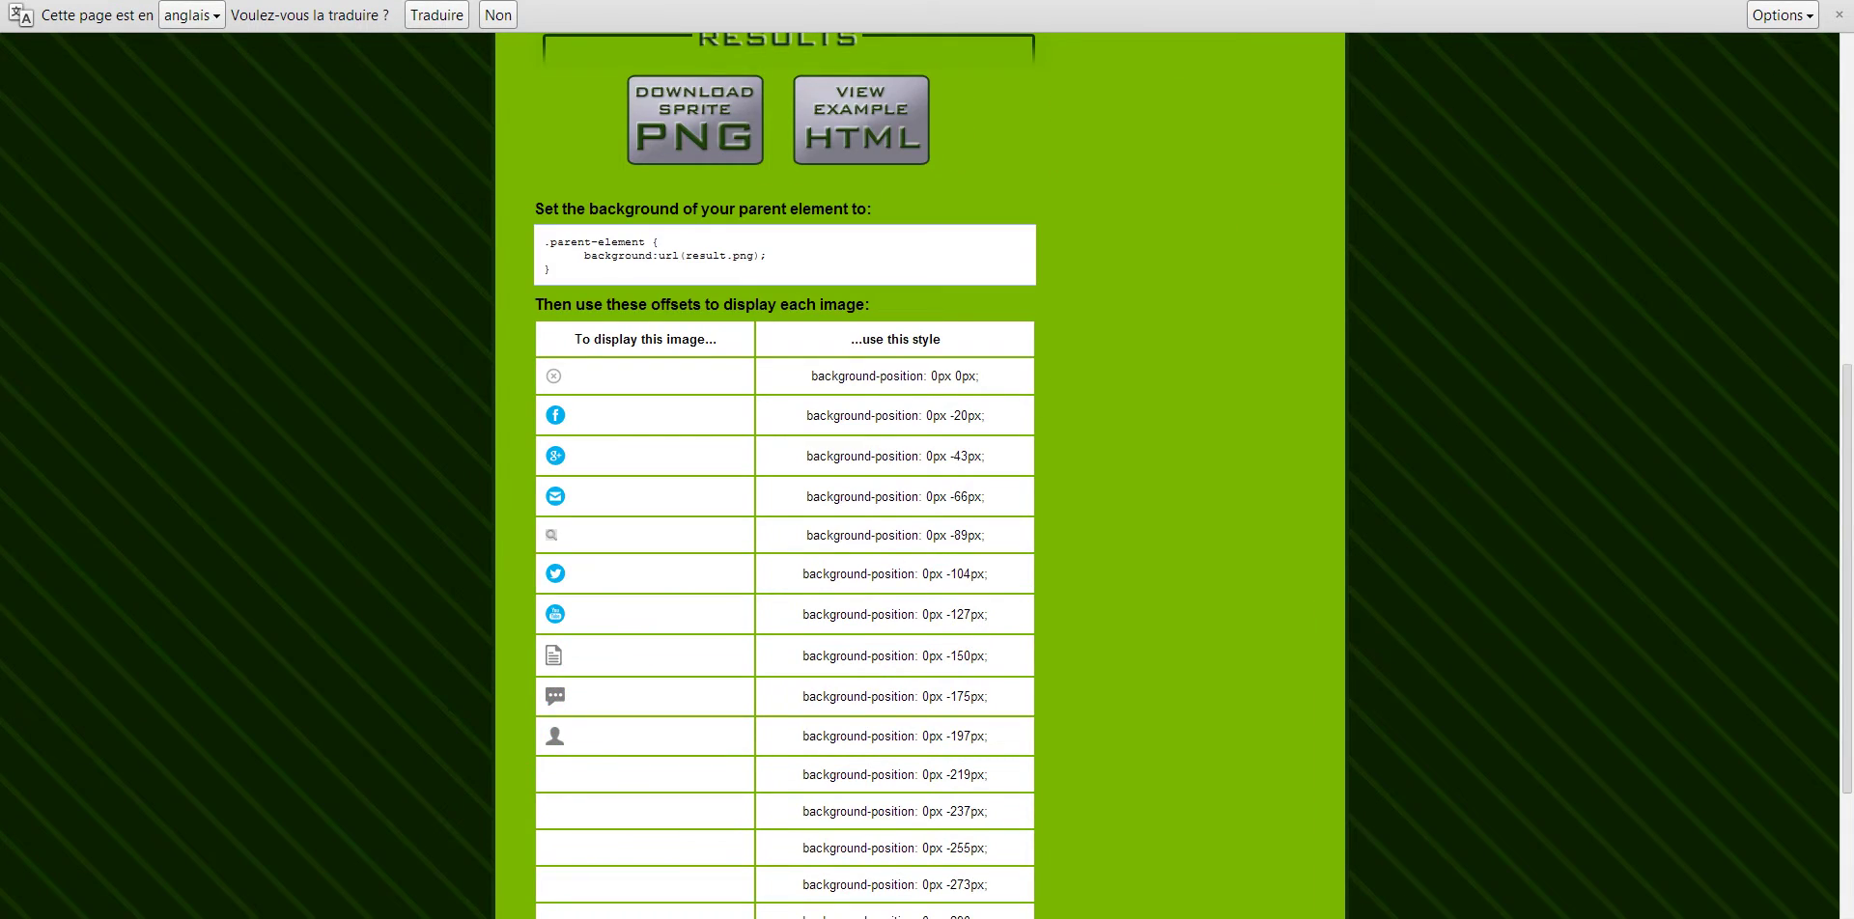
scroll(695, 318, up, 2)
- Open the generated result.png for saving and browse to the Desktop blog folder
click(696, 319)
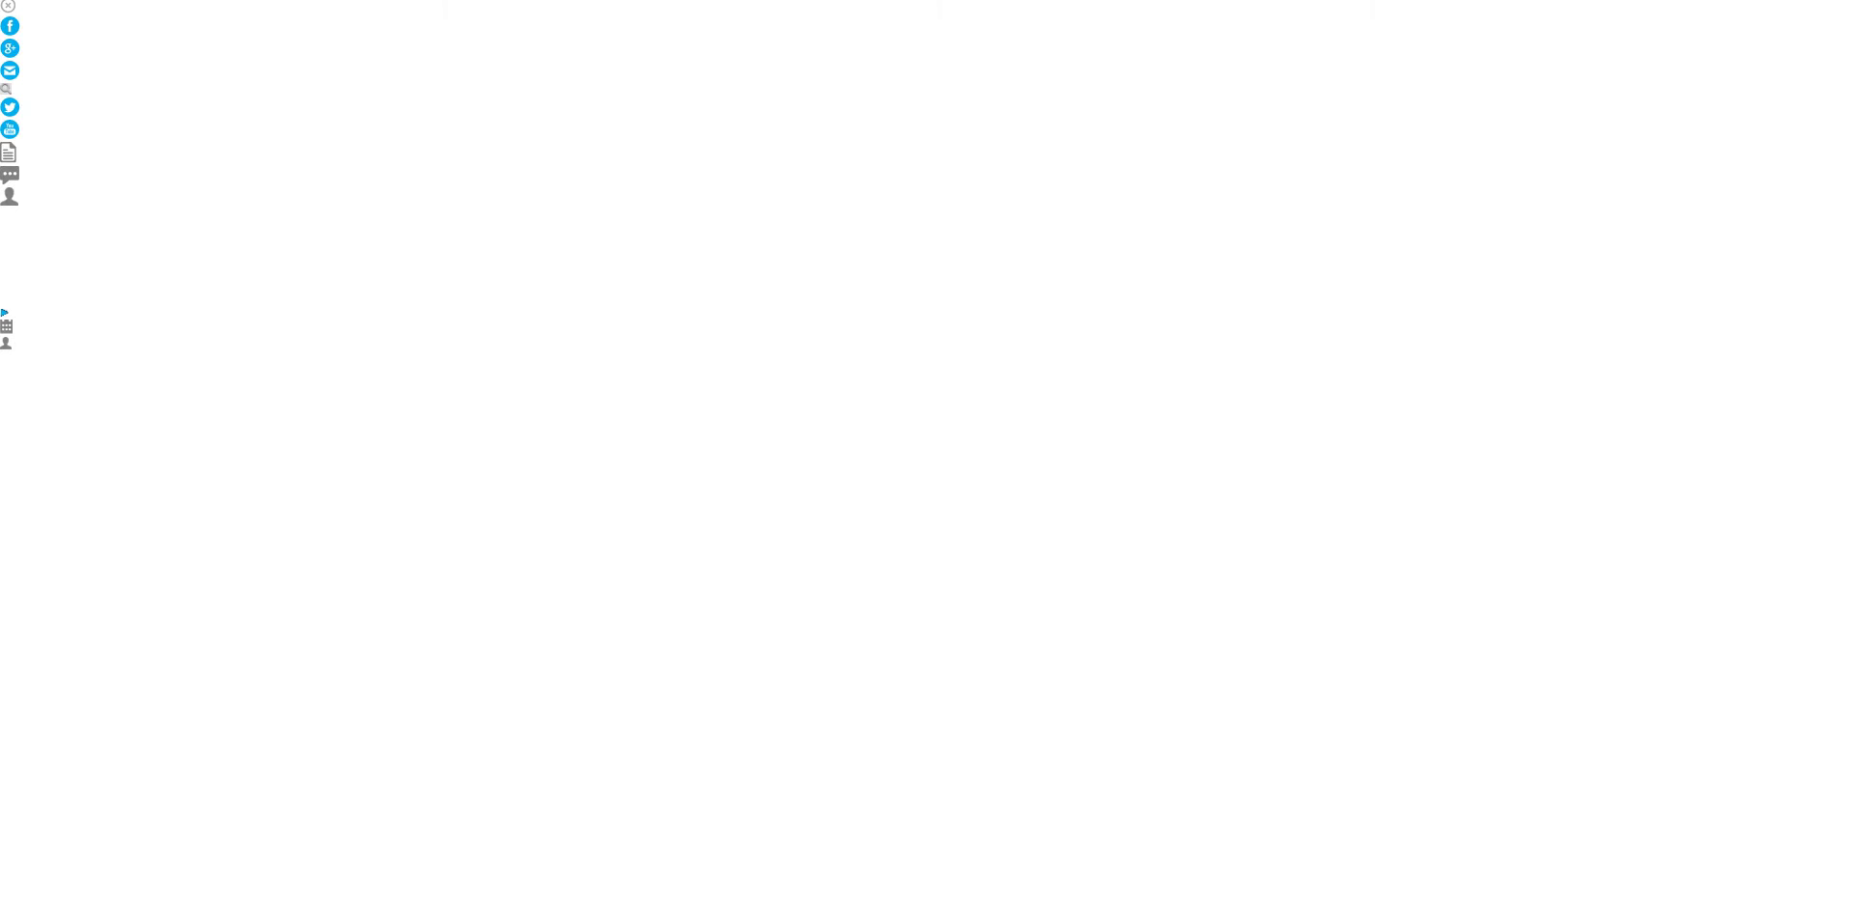
right_click(9, 121)
key(Escape)
click(310, 291)
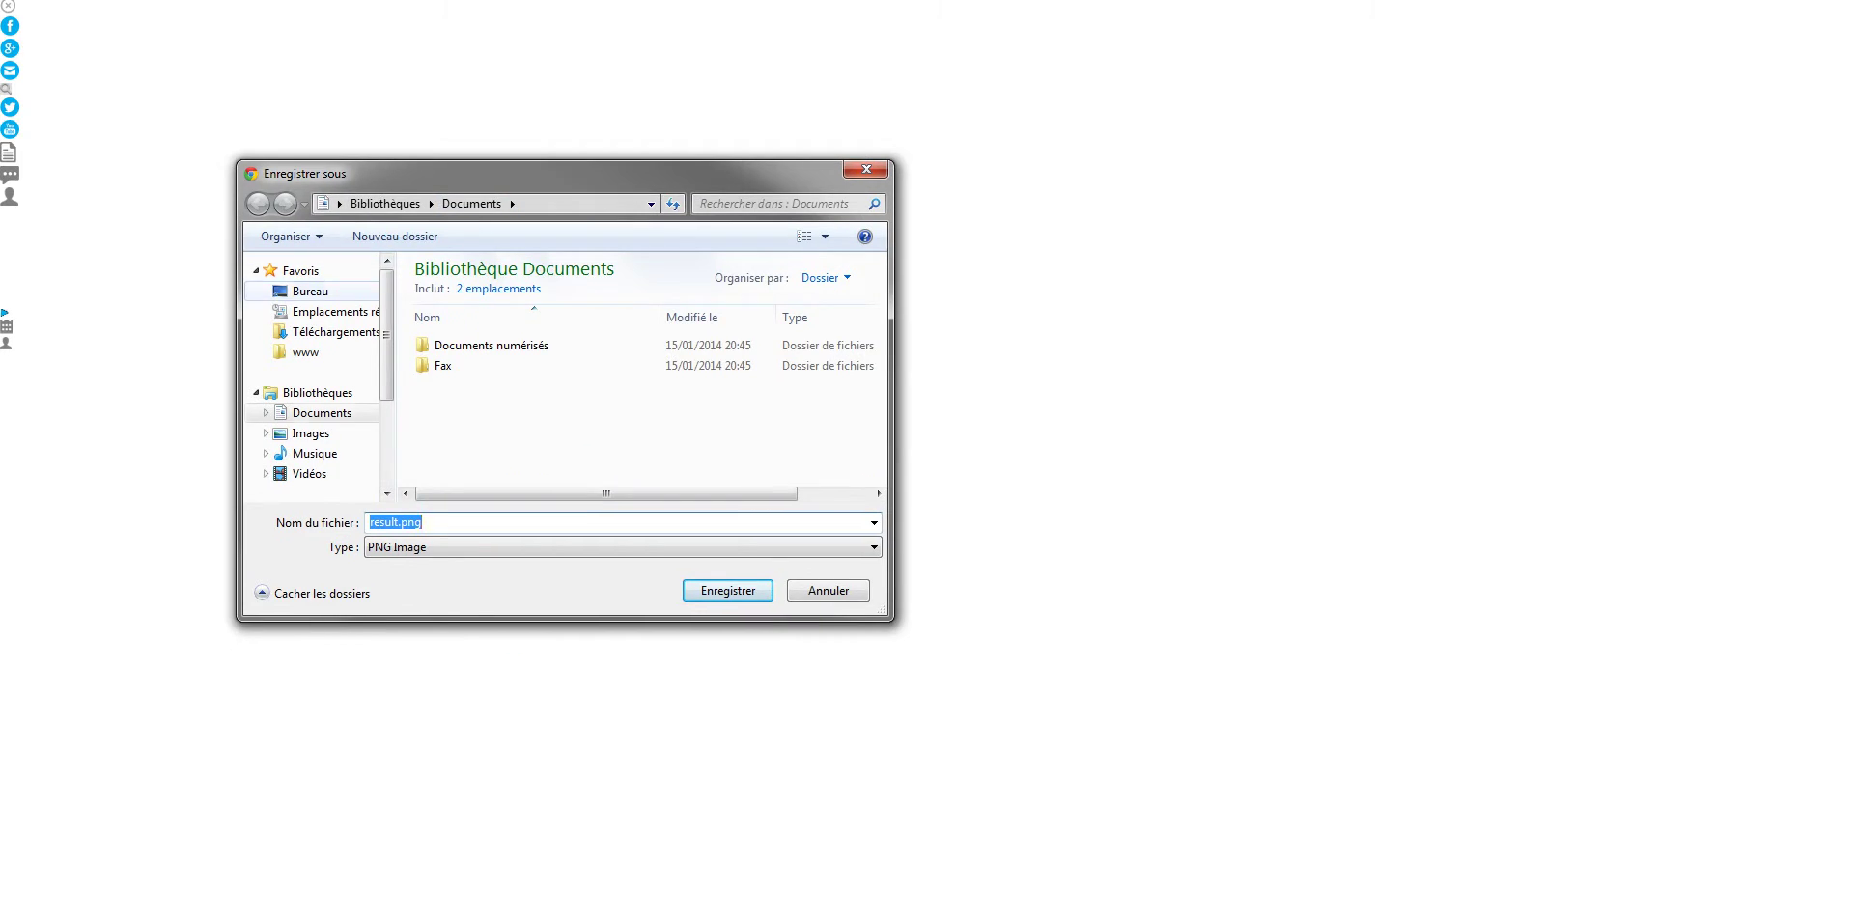
scroll(531, 444, down, 2)
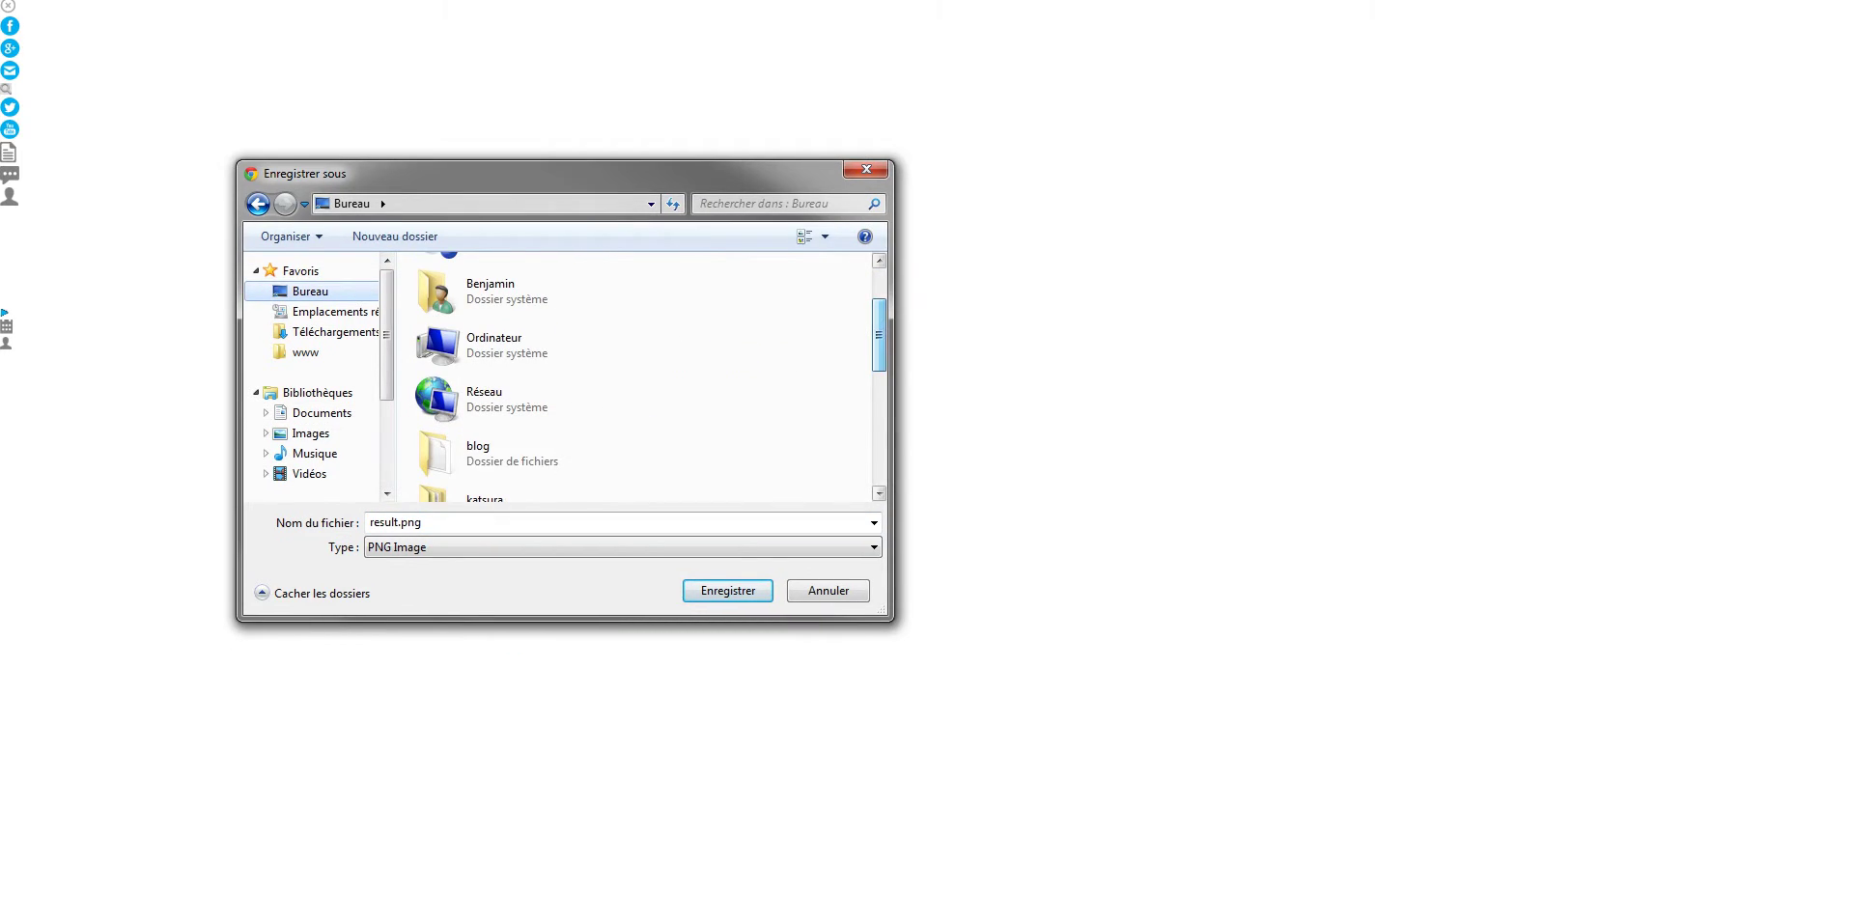
double_click(483, 452)
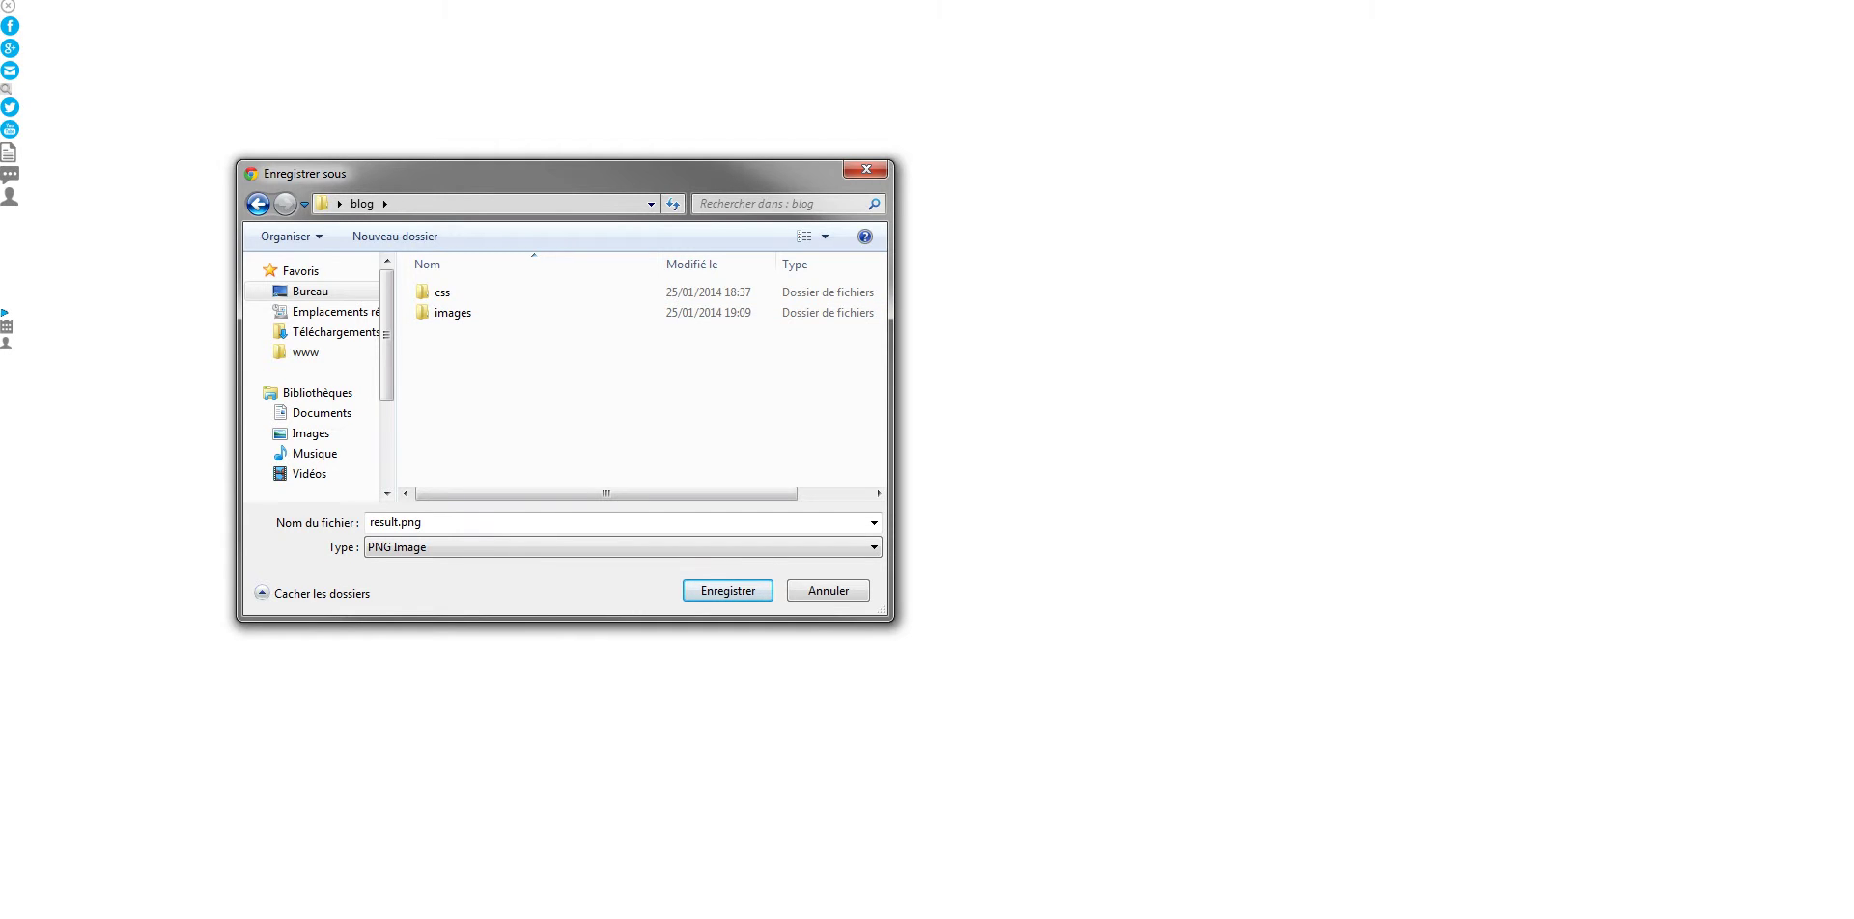
- Create a 'test' folder inside blog and save the sprite there as sprites.png
right_click(543, 399)
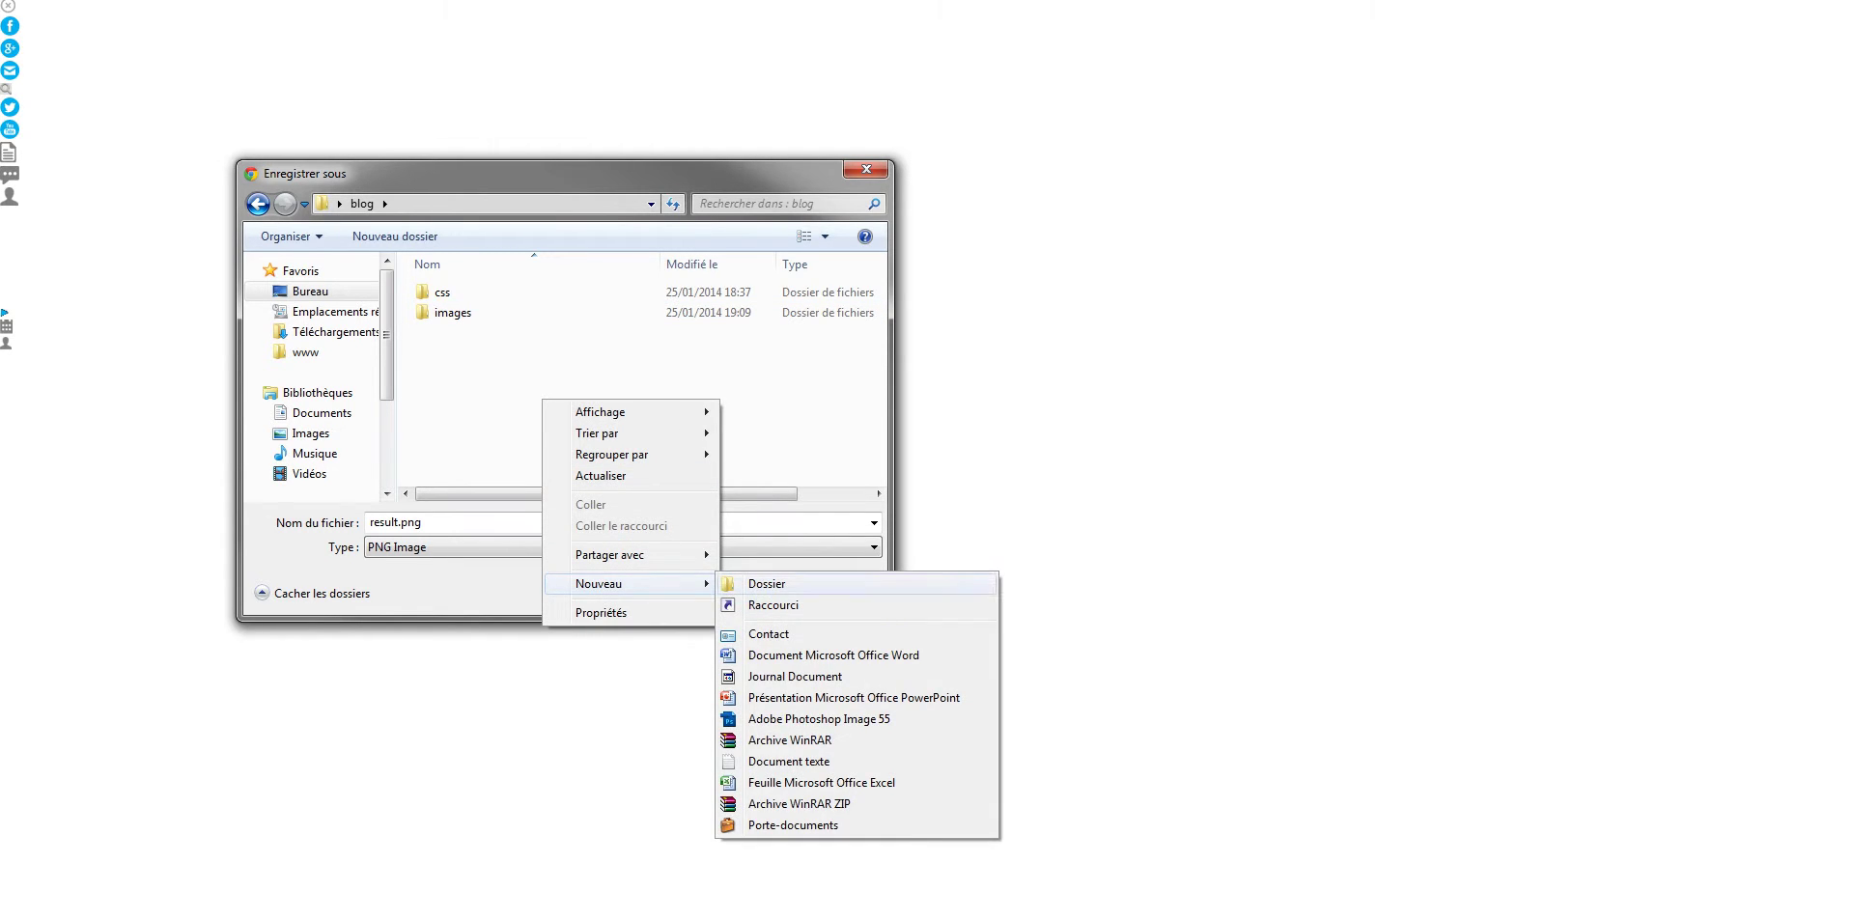
click(766, 583)
text(test)
key(Return)
key(Return)
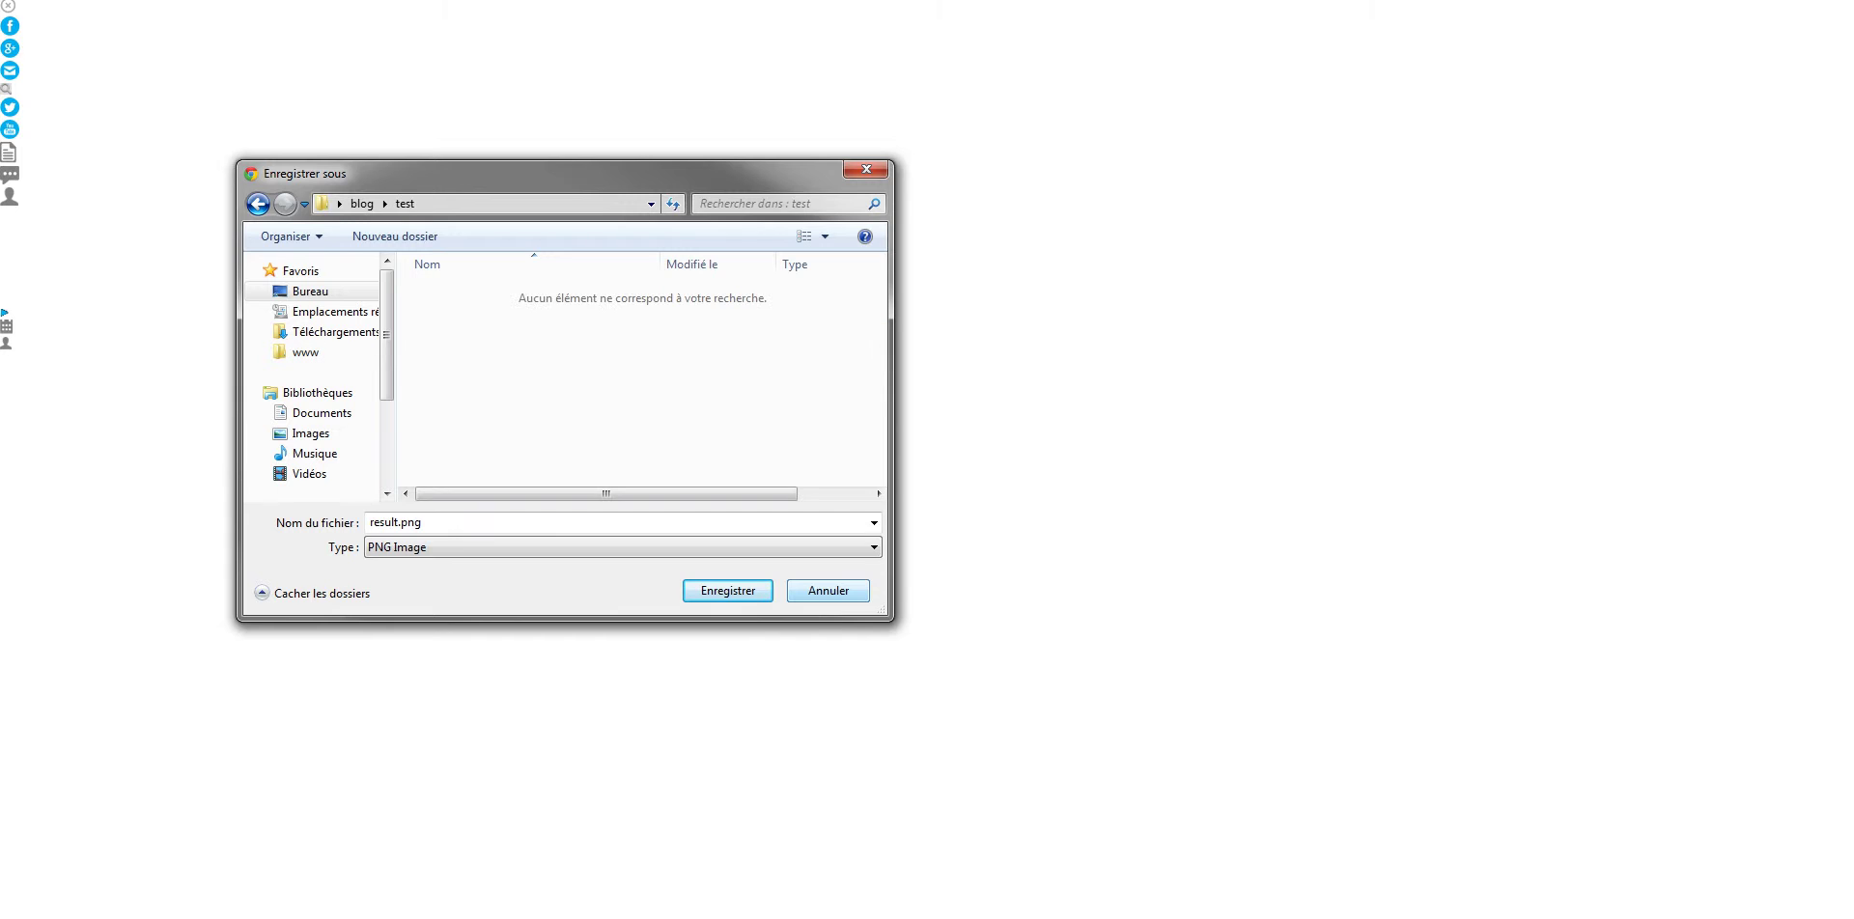
text(sp)
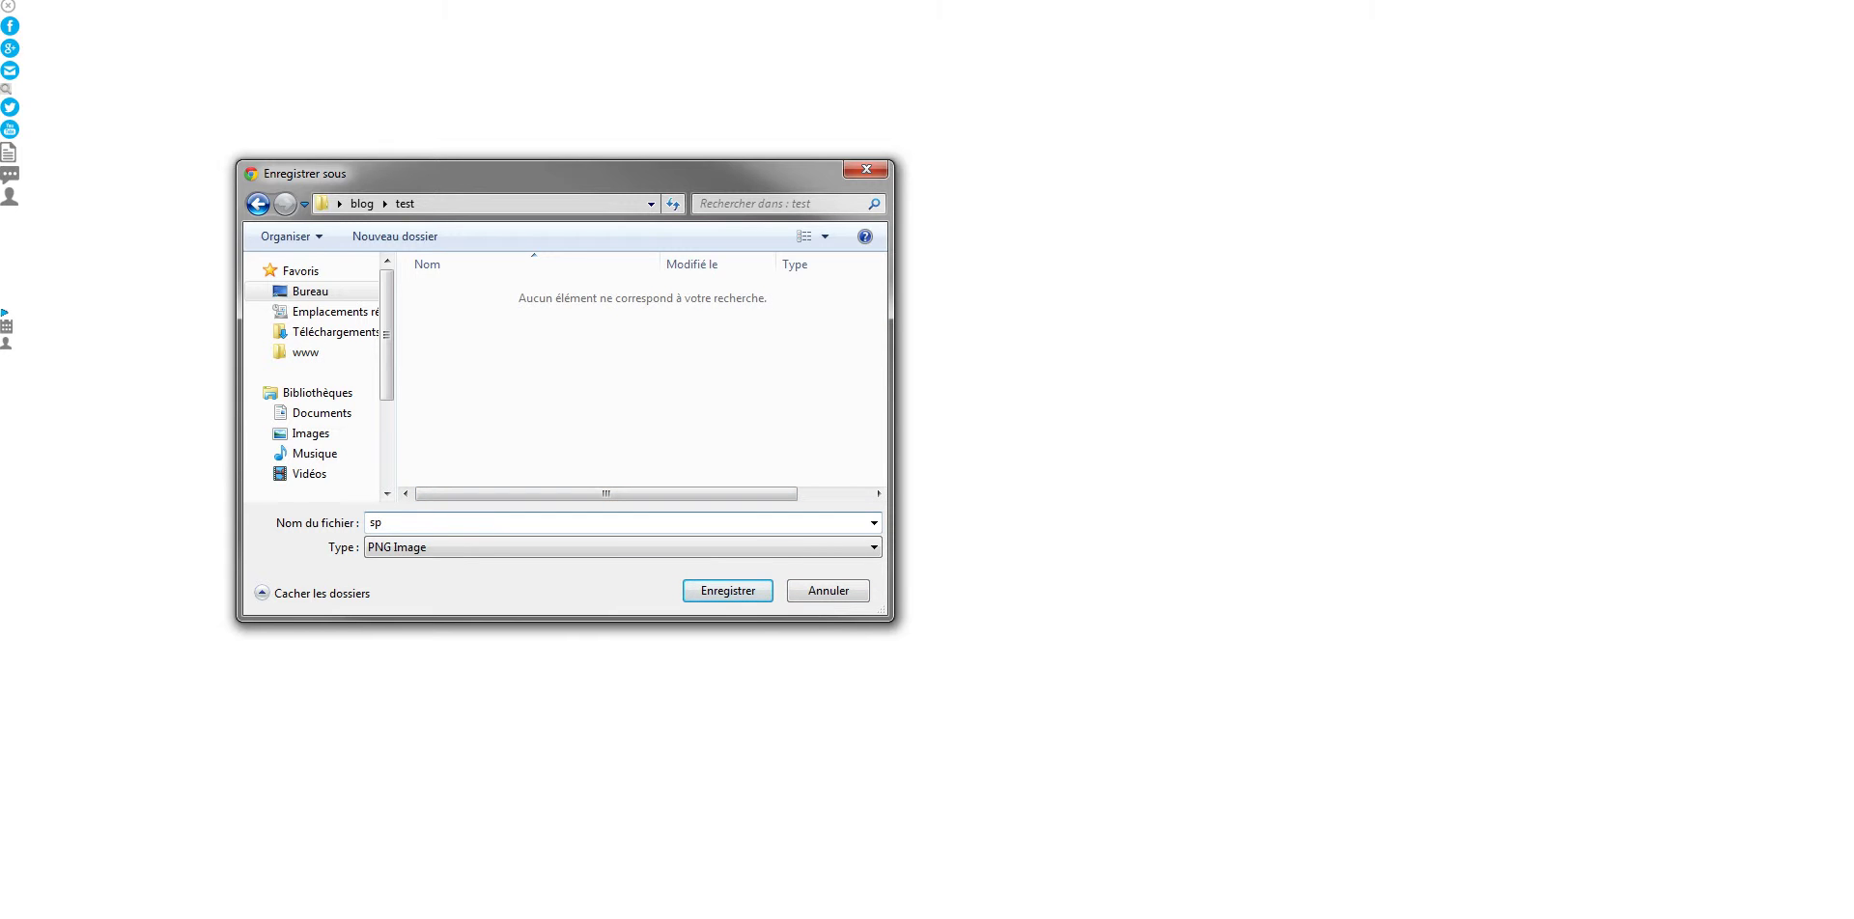
text(rites)
key(Return)
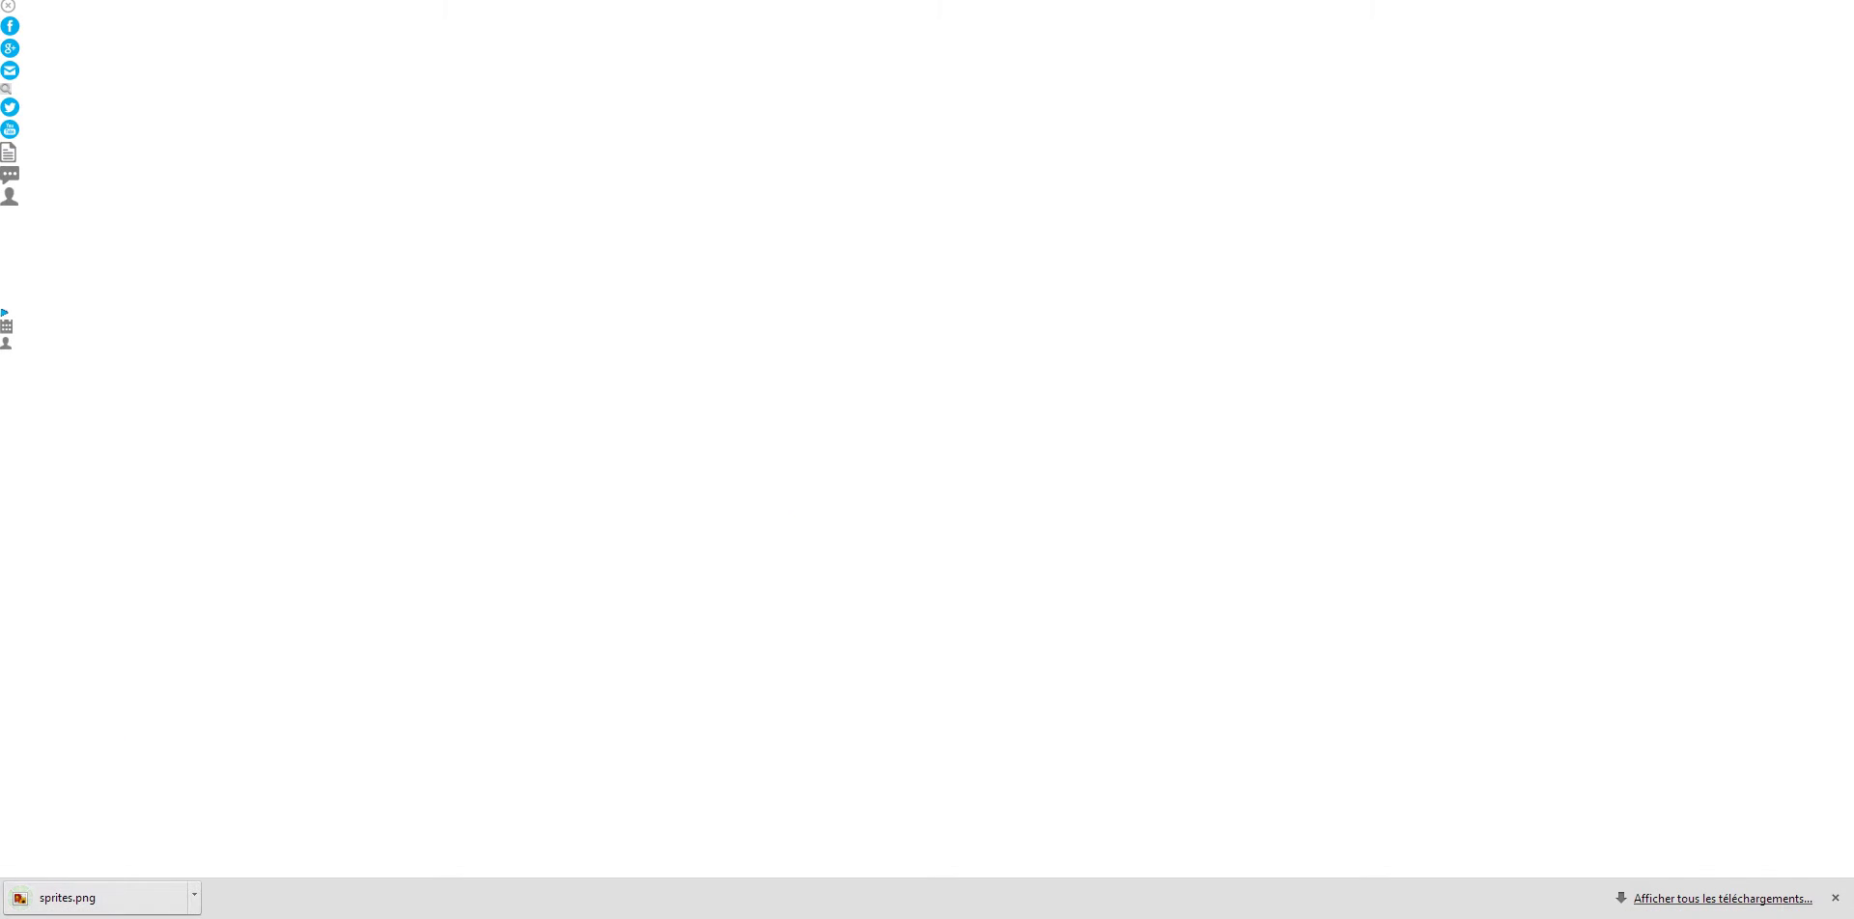
- Open blog\test in Explorer and check sprites.png's properties (4.65 Ko)
key(alt+Left)
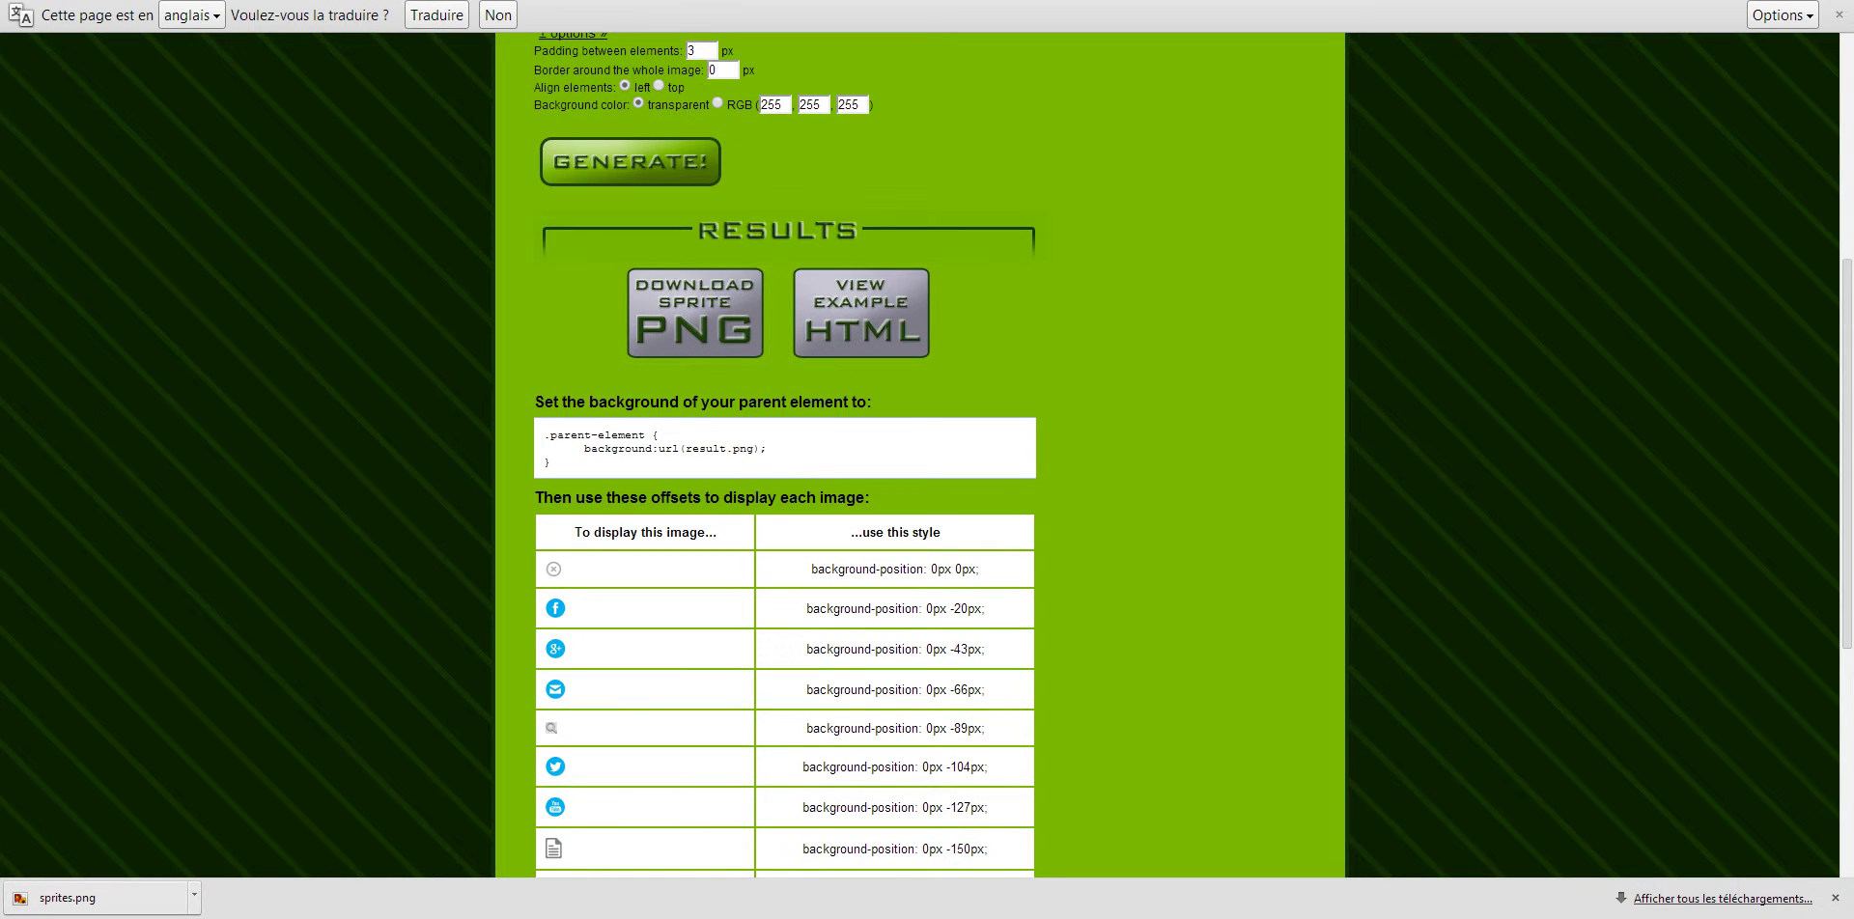
key(alt+Tab)
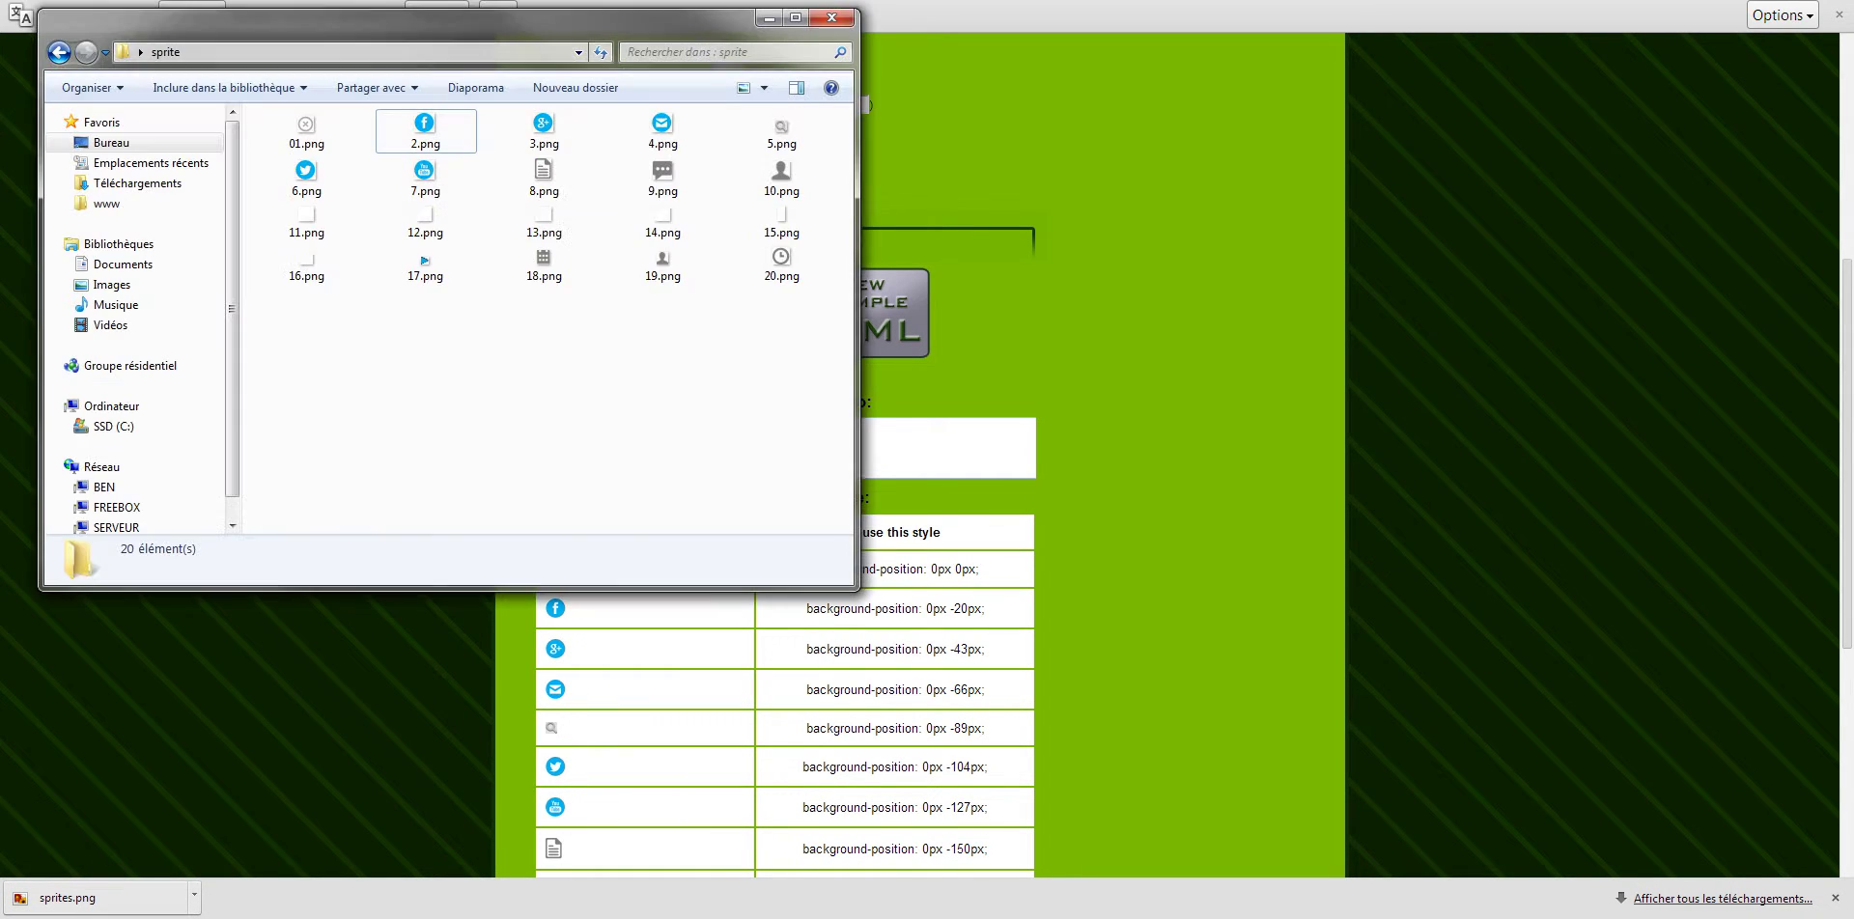
key(alt+Up)
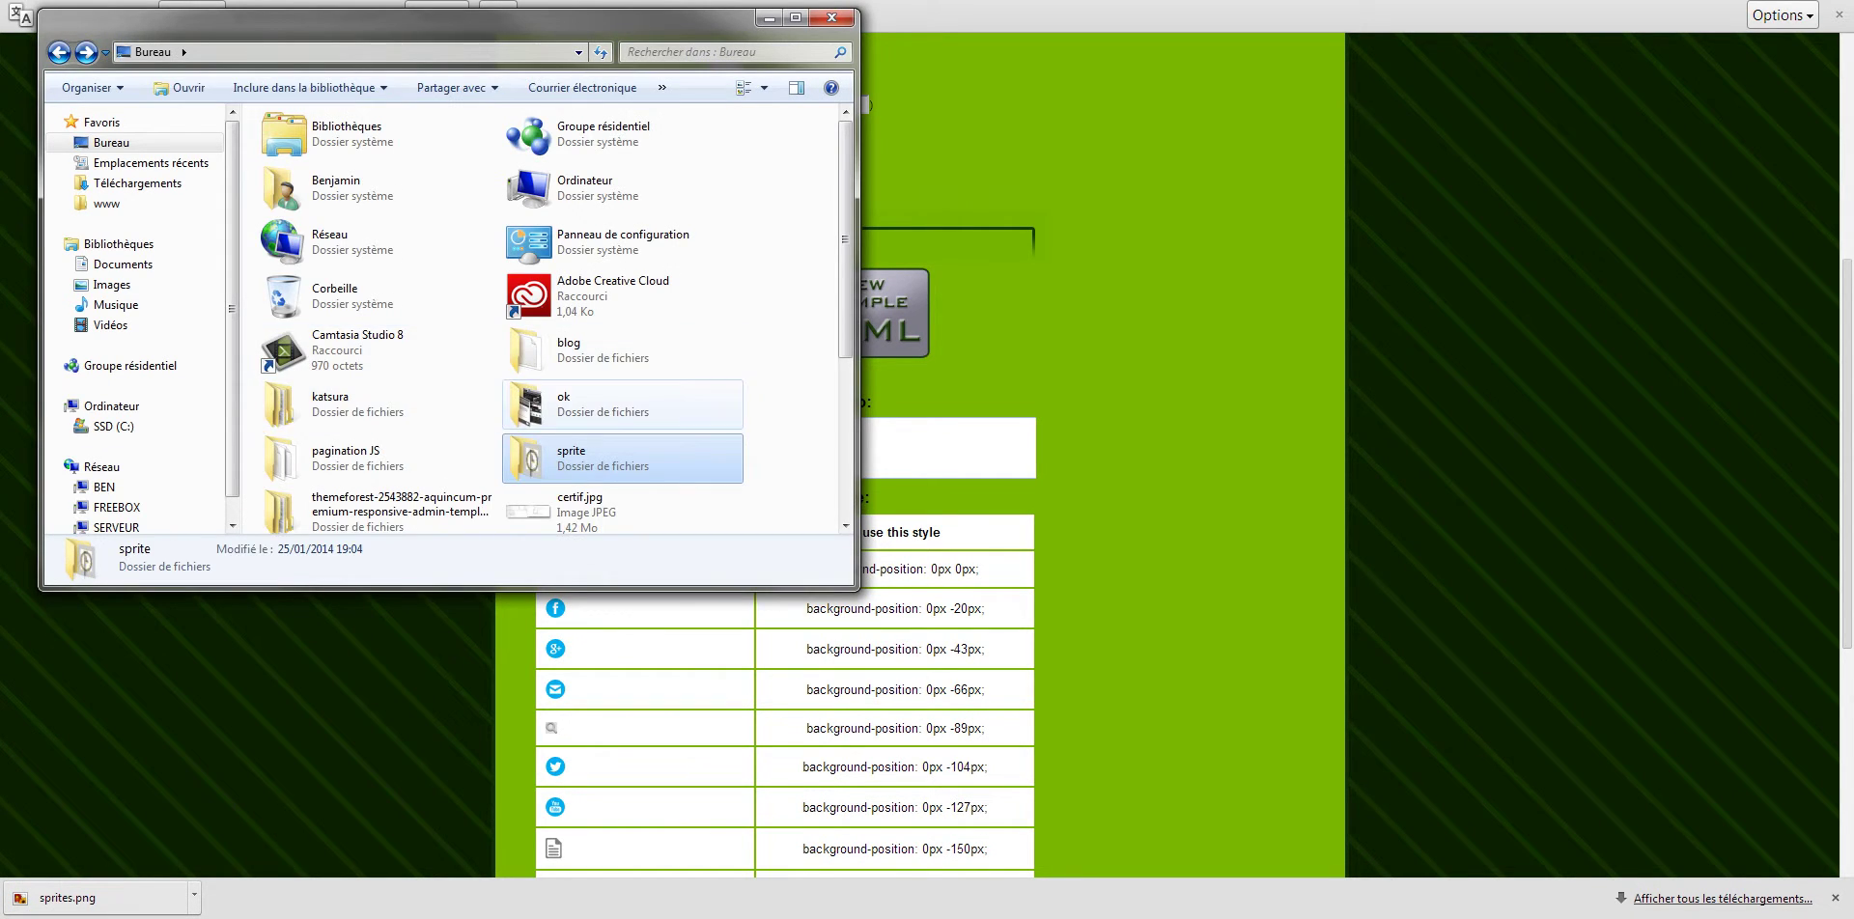
double_click(526, 350)
double_click(290, 184)
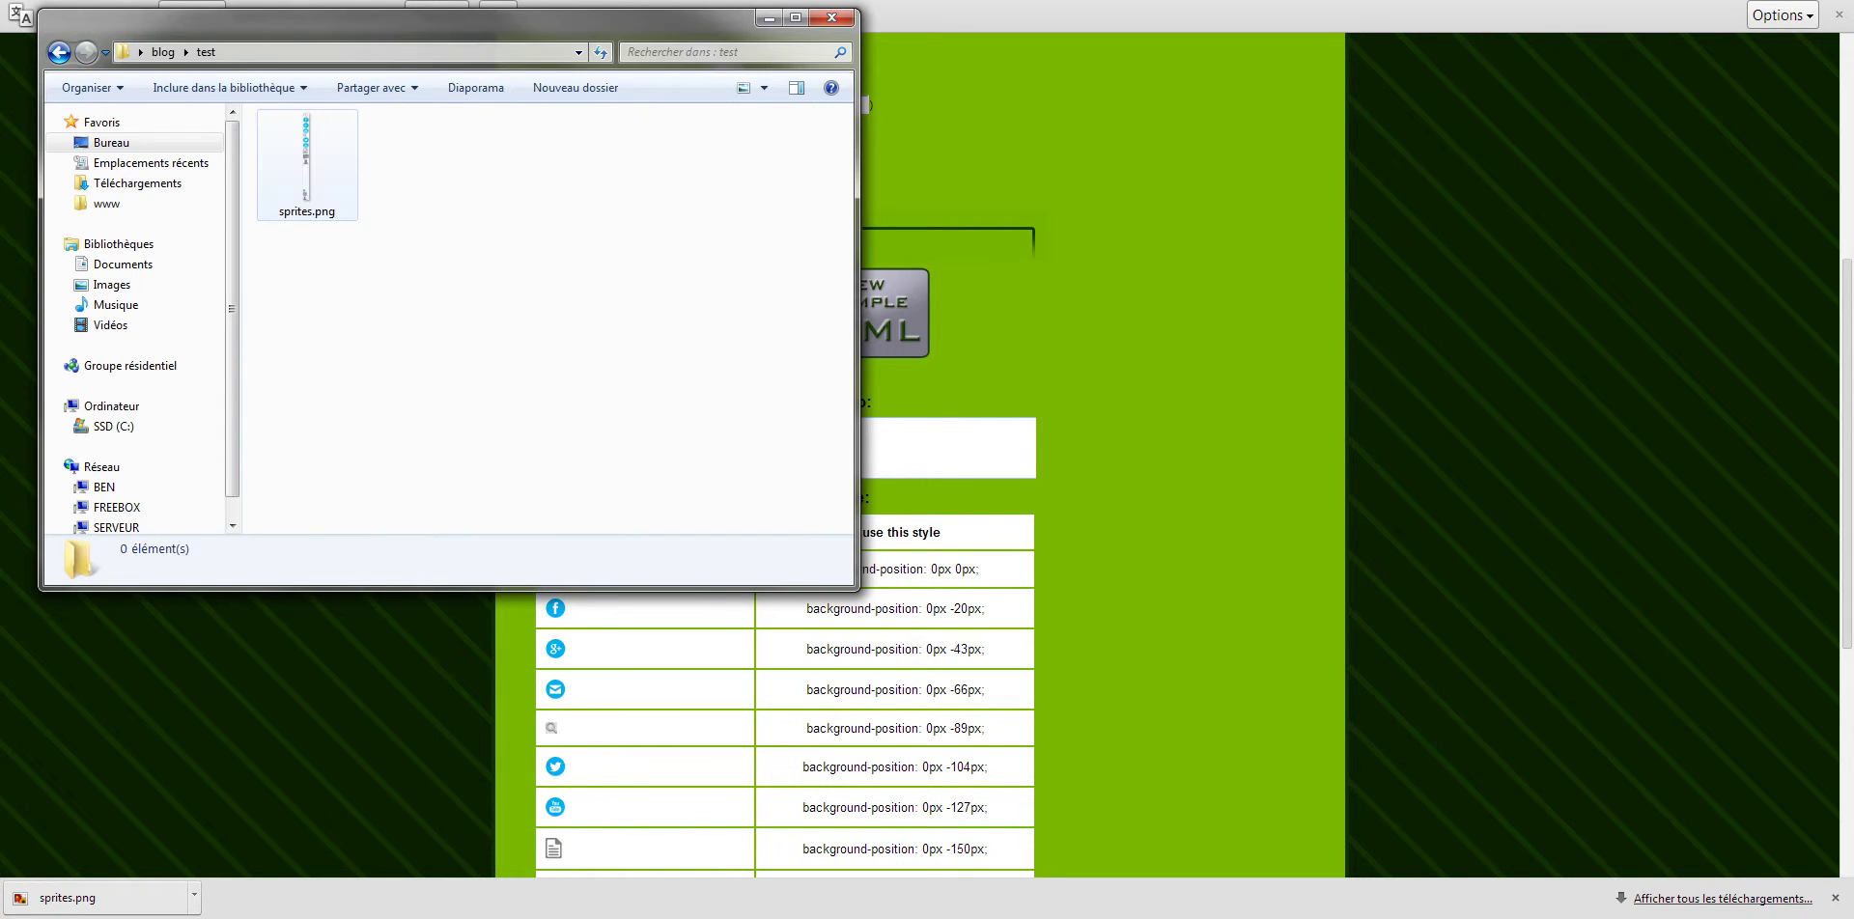
click(307, 159)
right_click(310, 153)
click(370, 653)
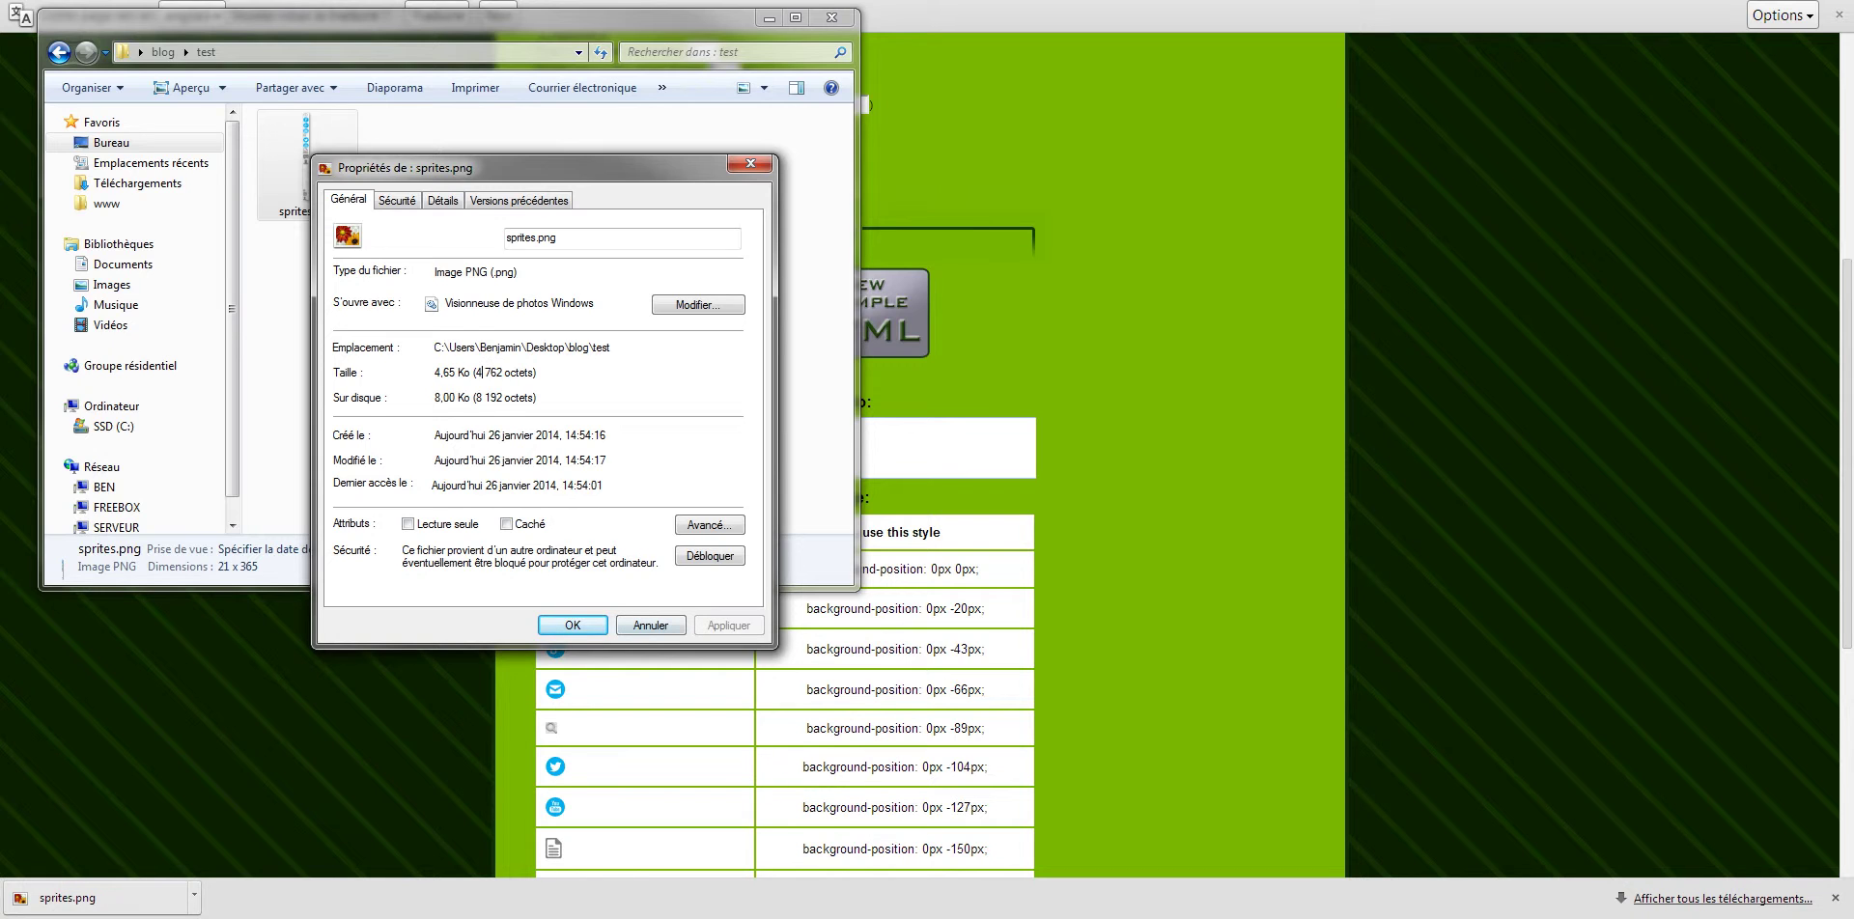
key(Escape)
- Inspect the images folder and the Desktop sprite folder's properties, then reposition the window
key(BackSpace)
click(298, 163)
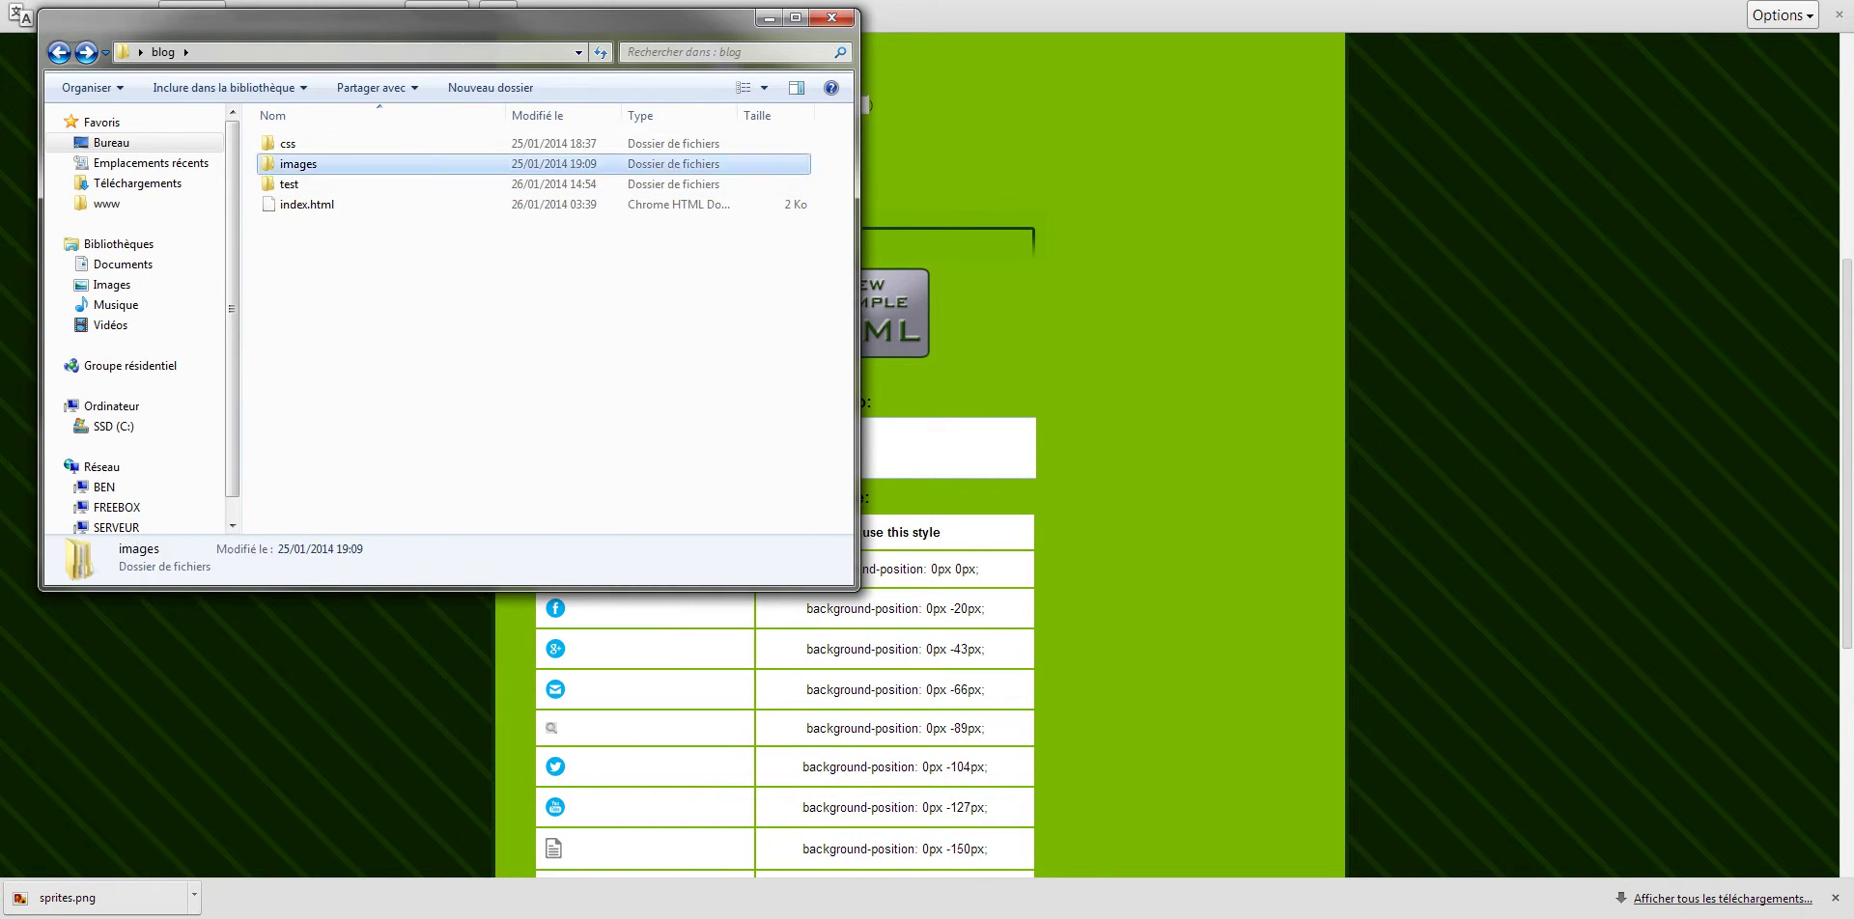
double_click(298, 163)
right_click(299, 180)
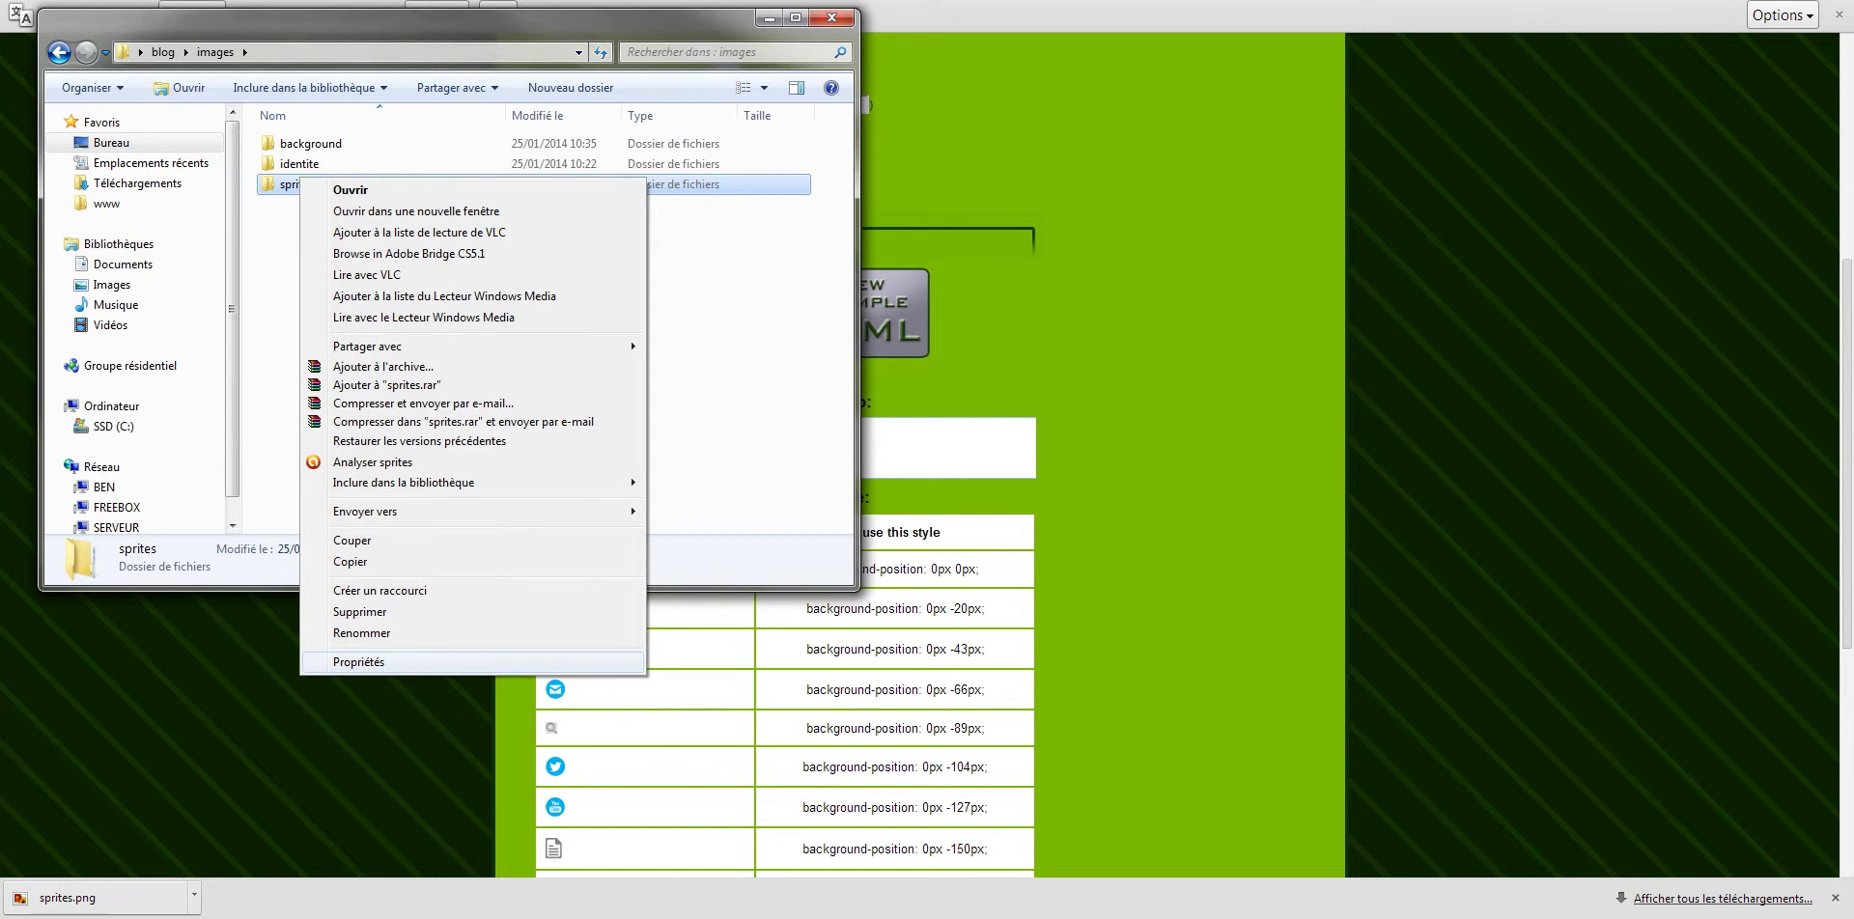
key(Escape)
key(BackSpace)
key(BackSpace)
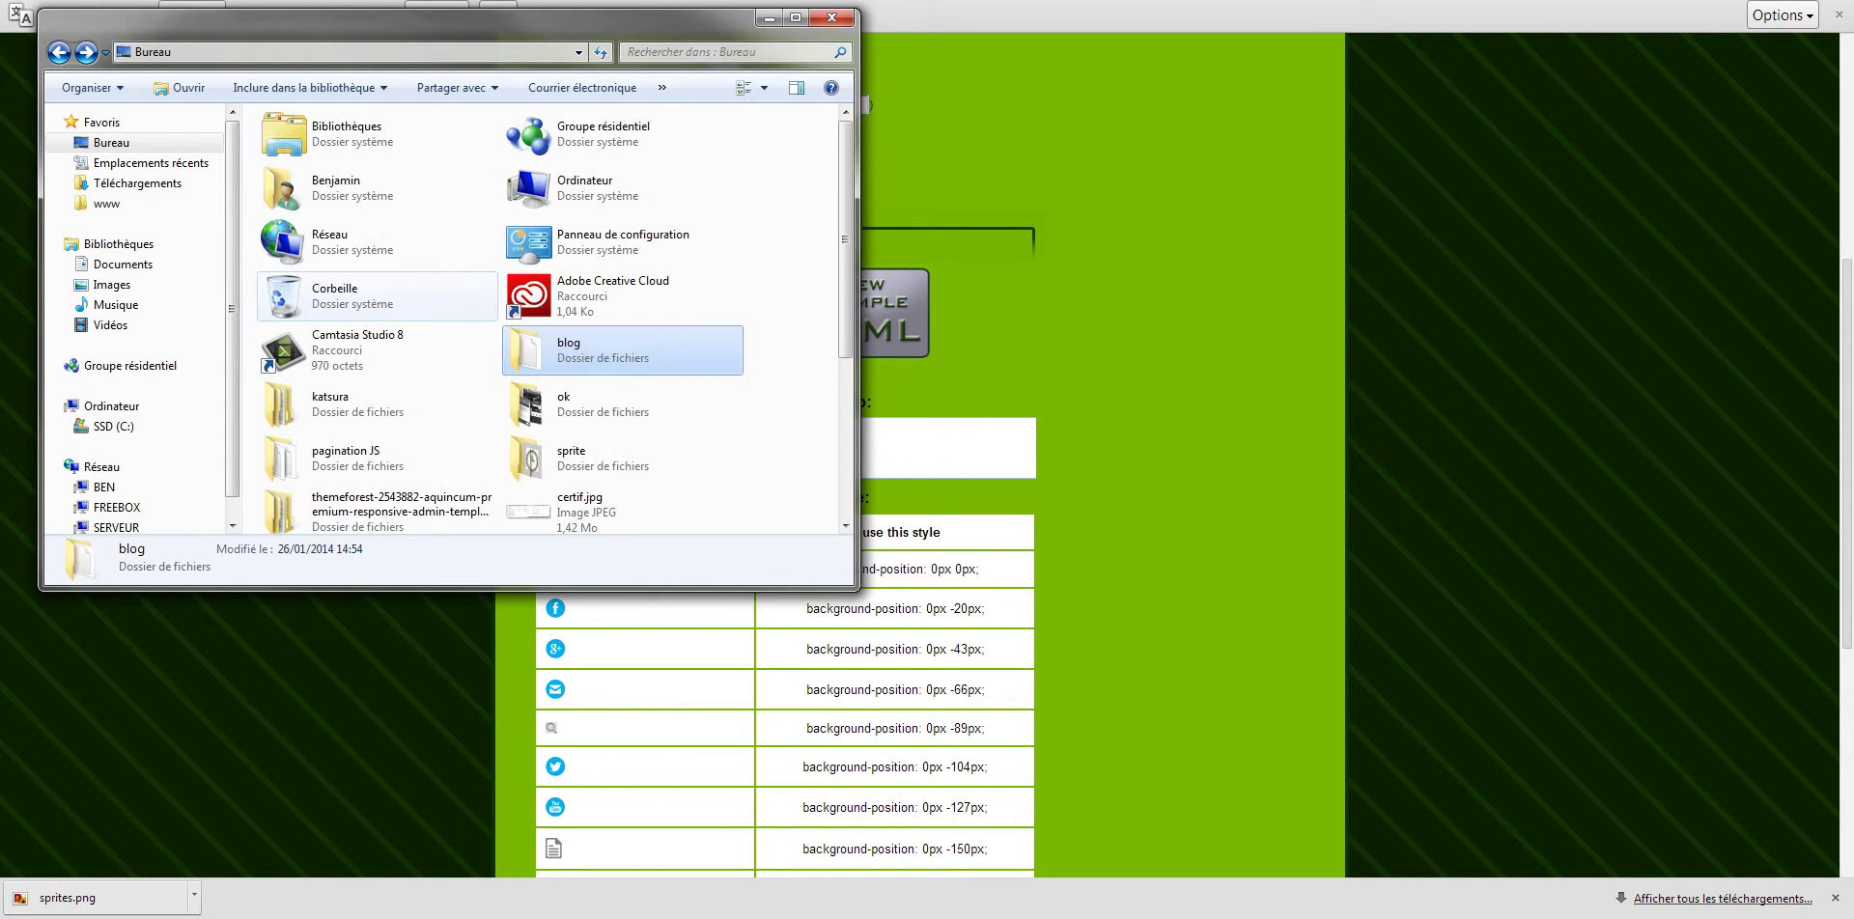
scroll(376, 454, down, 2)
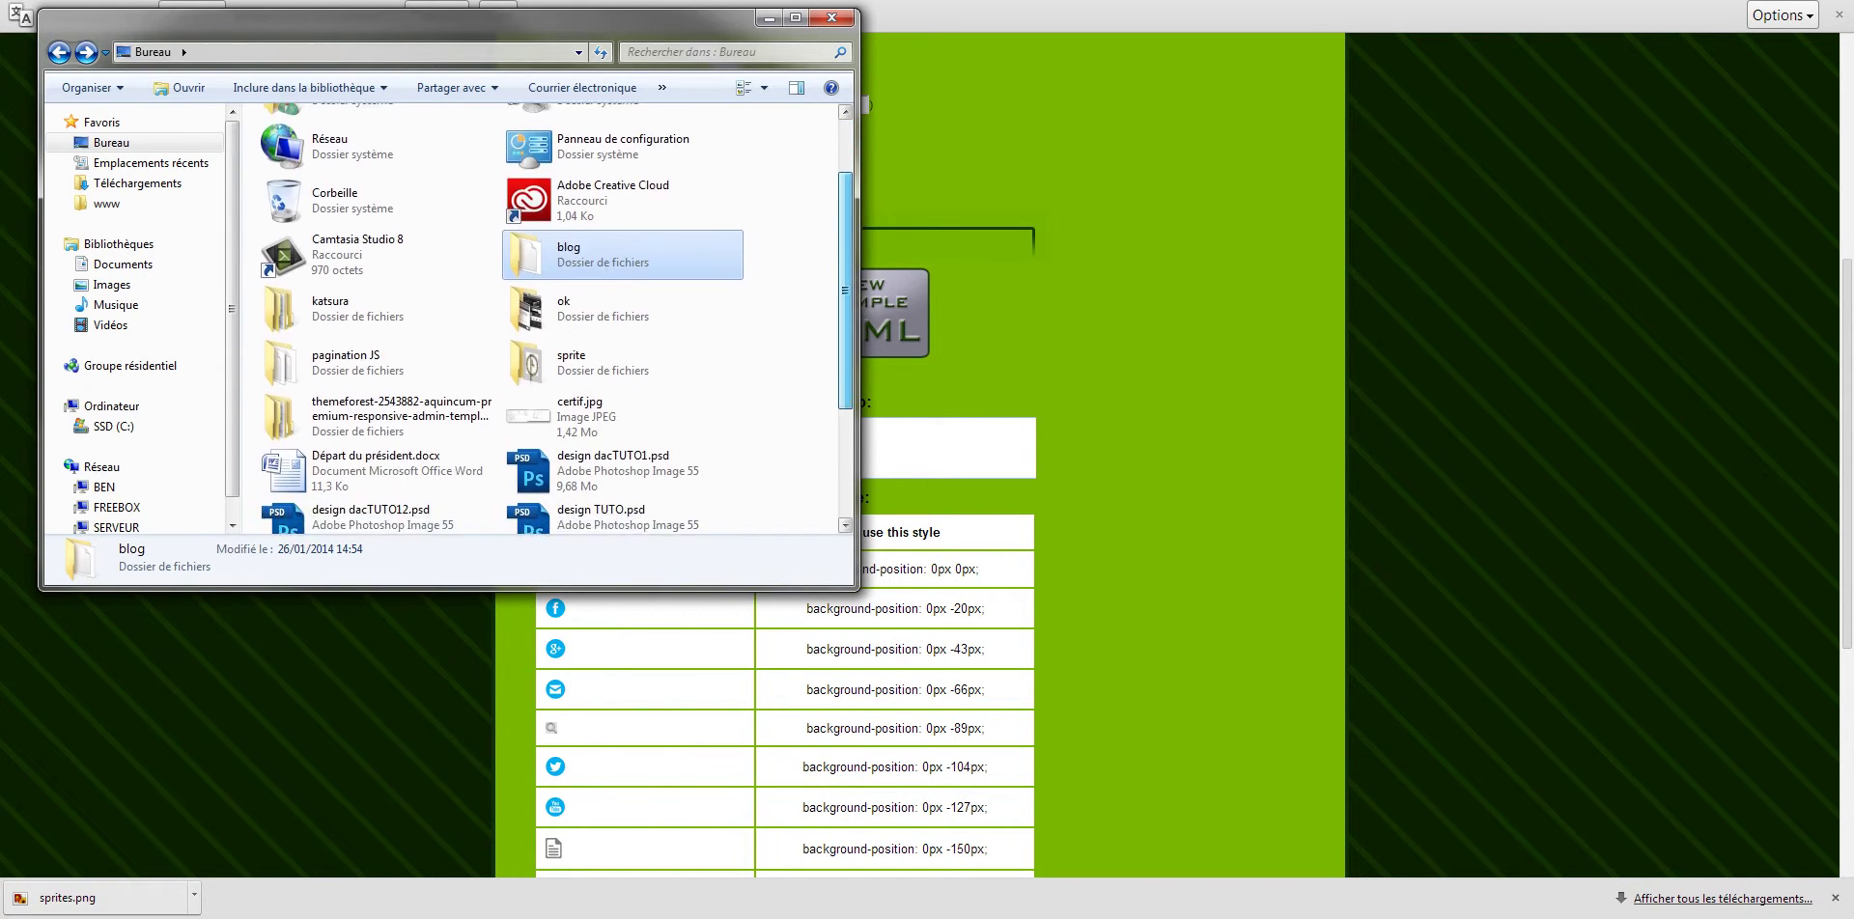
right_click(660, 347)
click(695, 839)
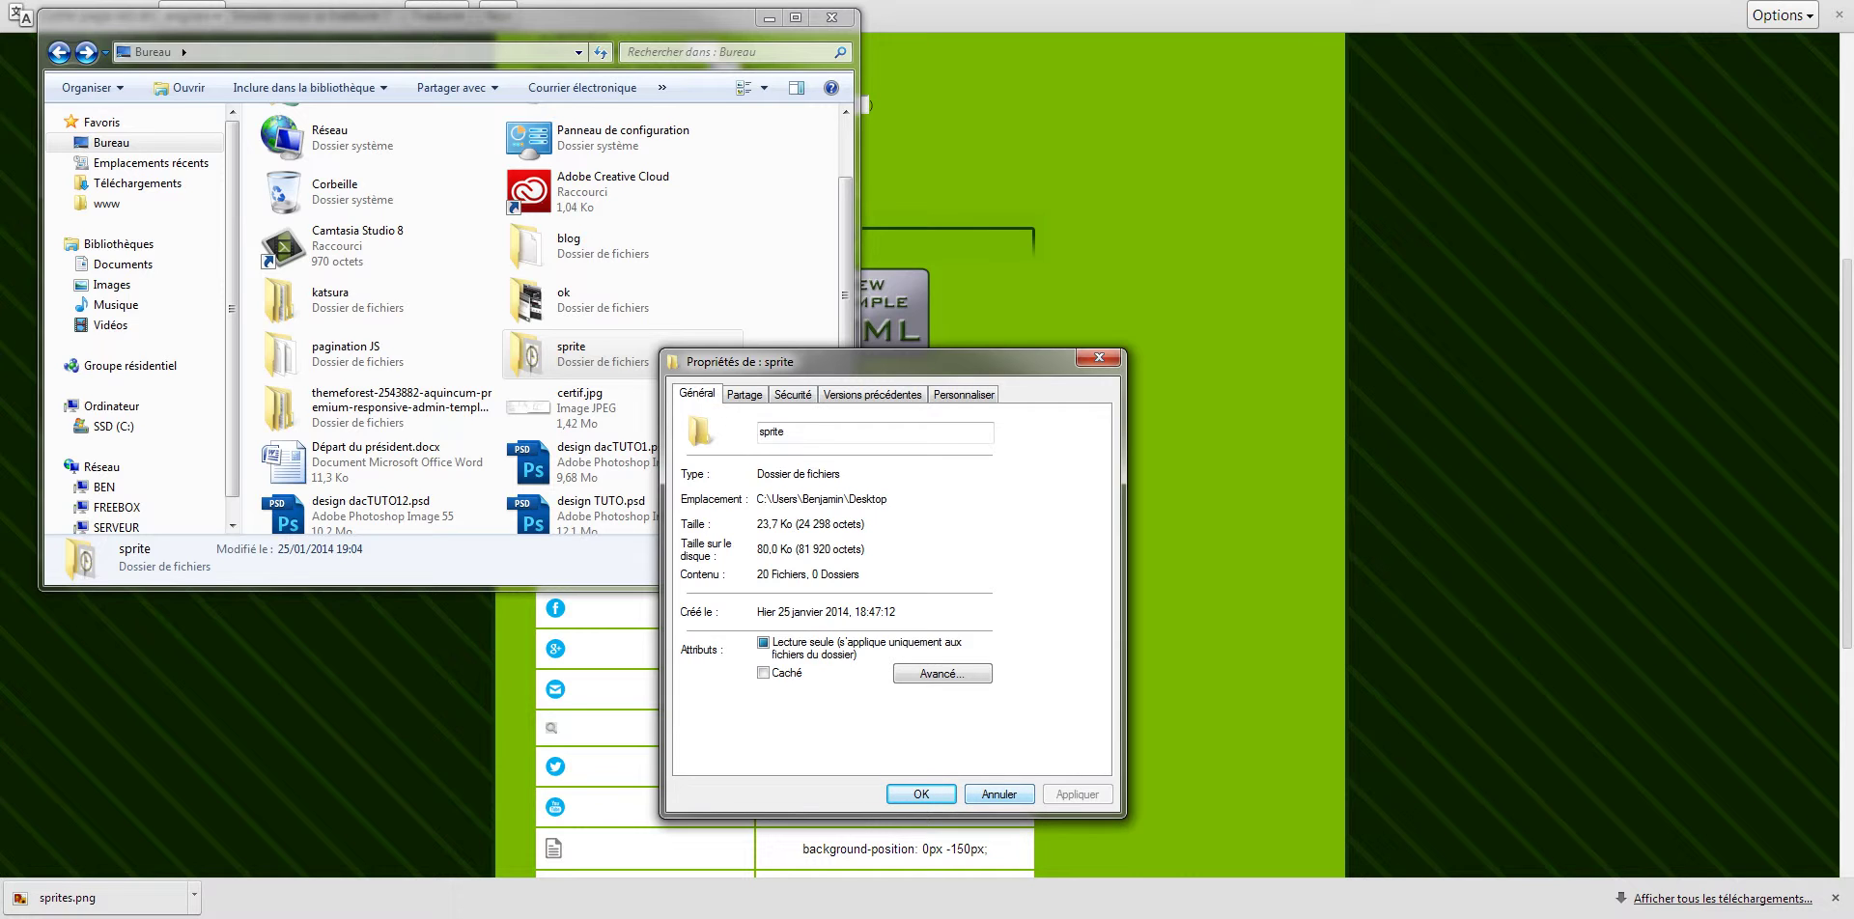
click(999, 794)
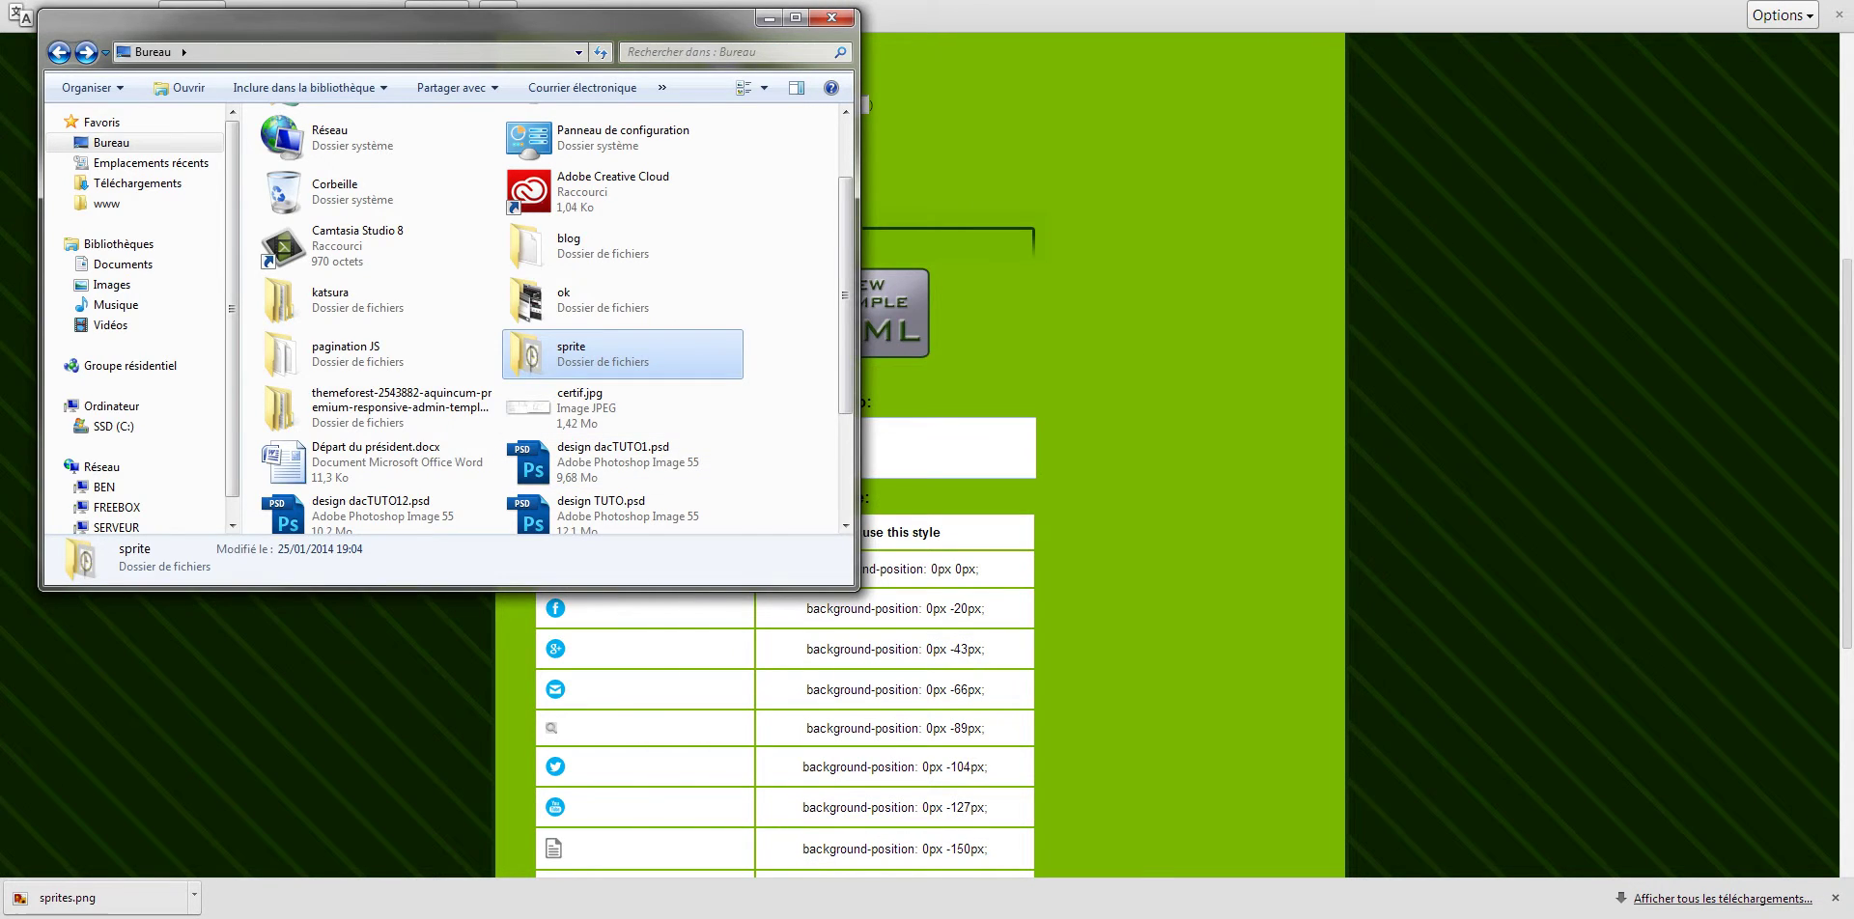
click(782, 357)
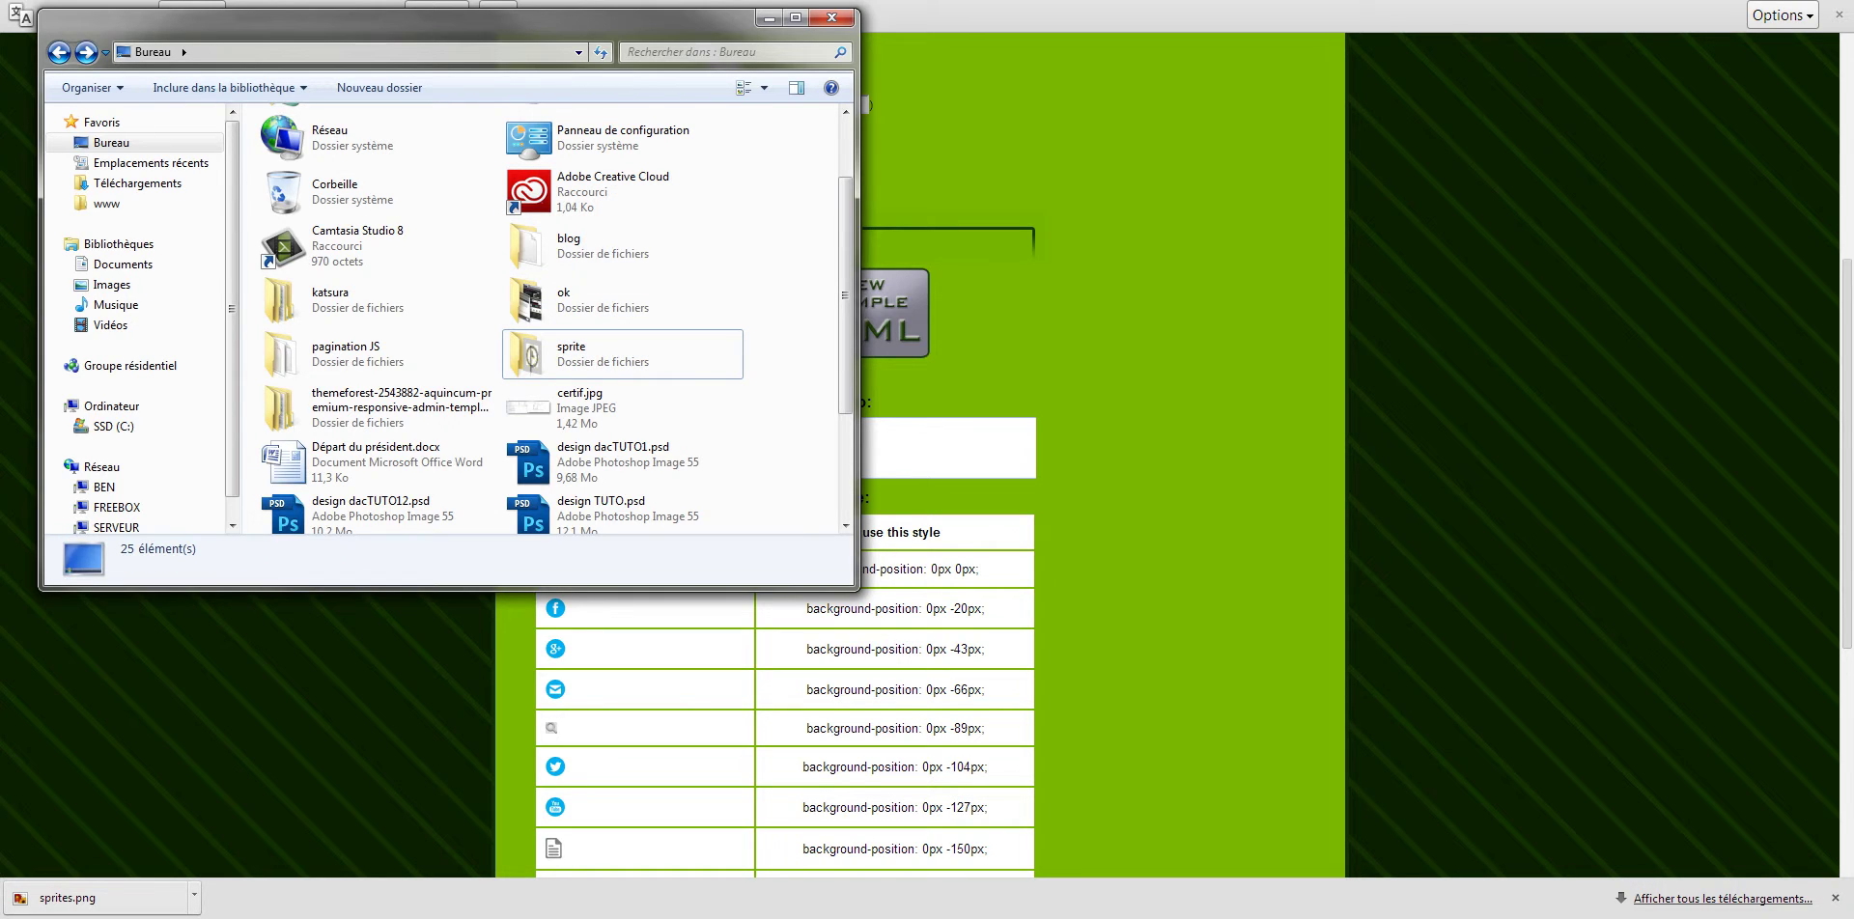
drag(434, 17, 618, 84)
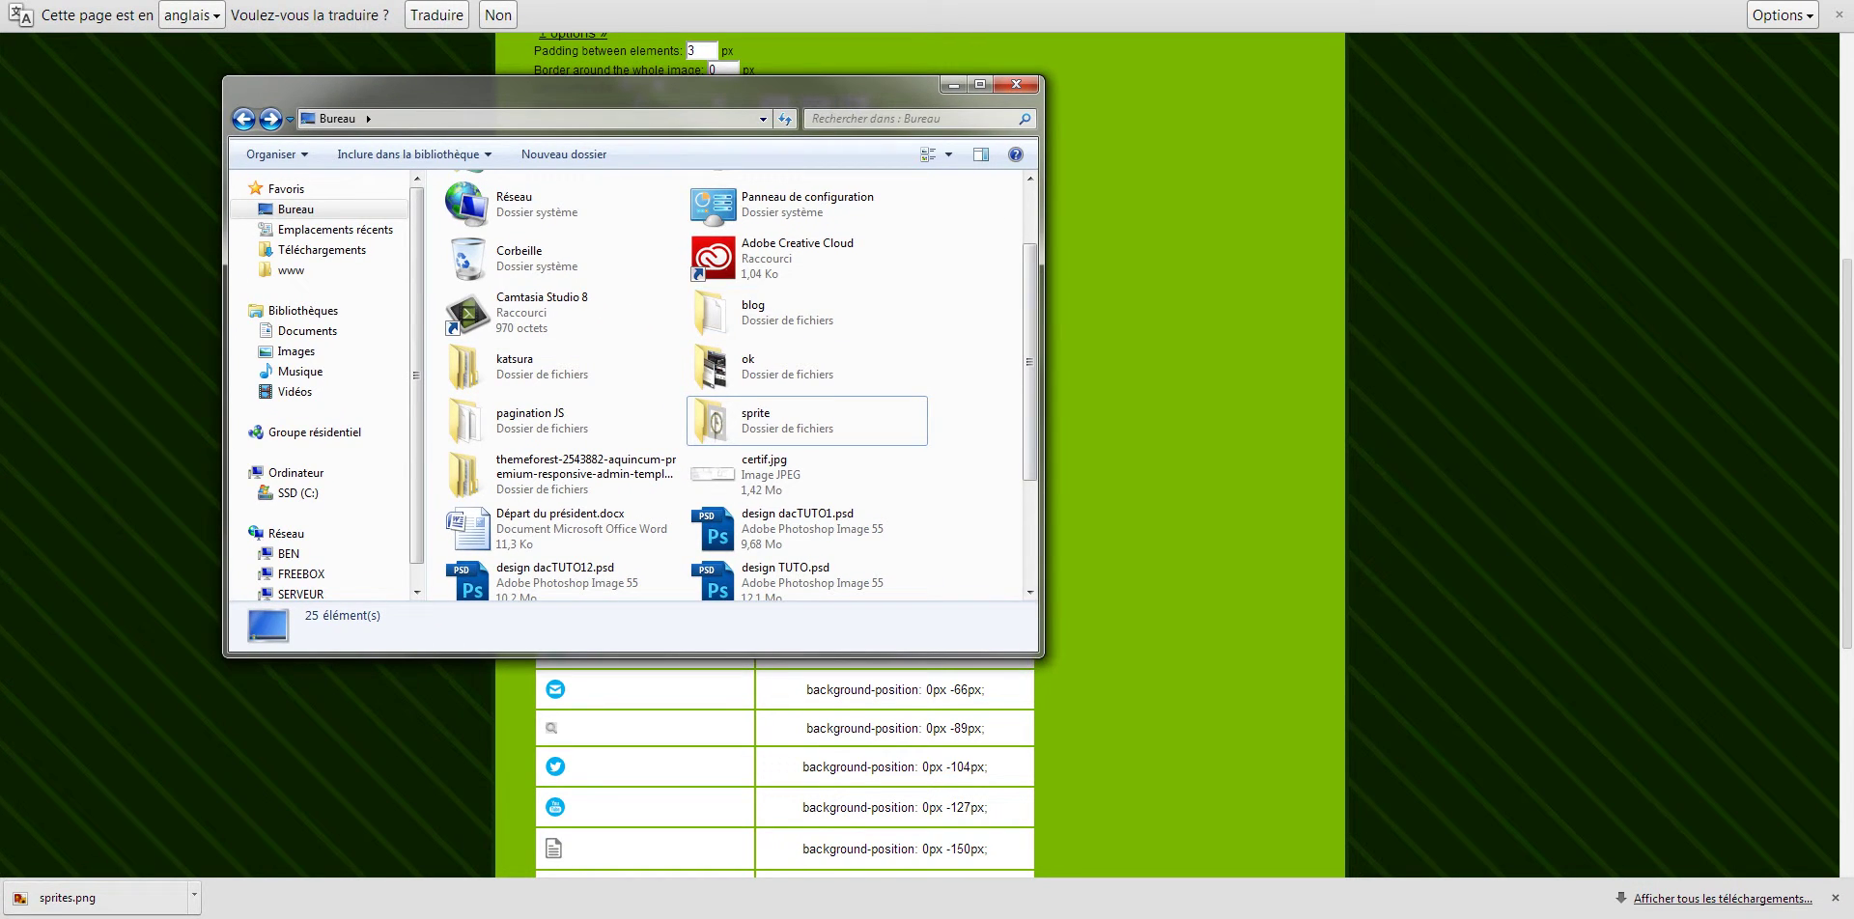
- Compare the sprite generator results page with the saved sprites.png image
key(alt+F4)
scroll(784, 483, down, 2)
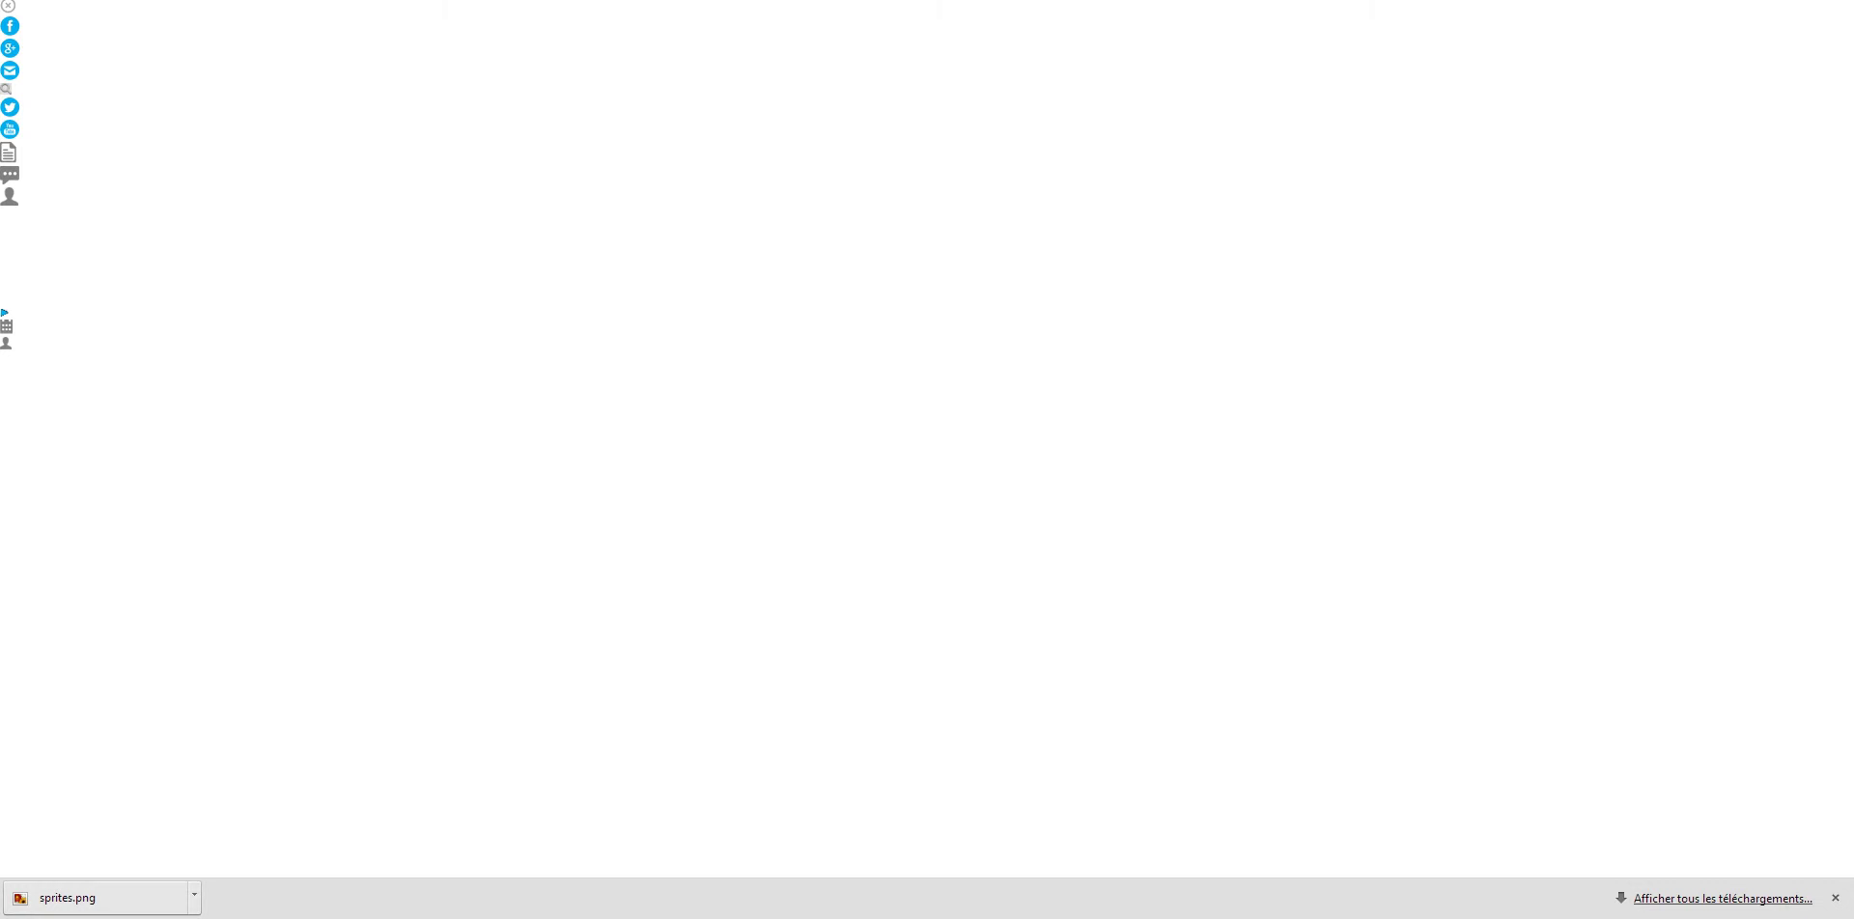
key(alt+Left)
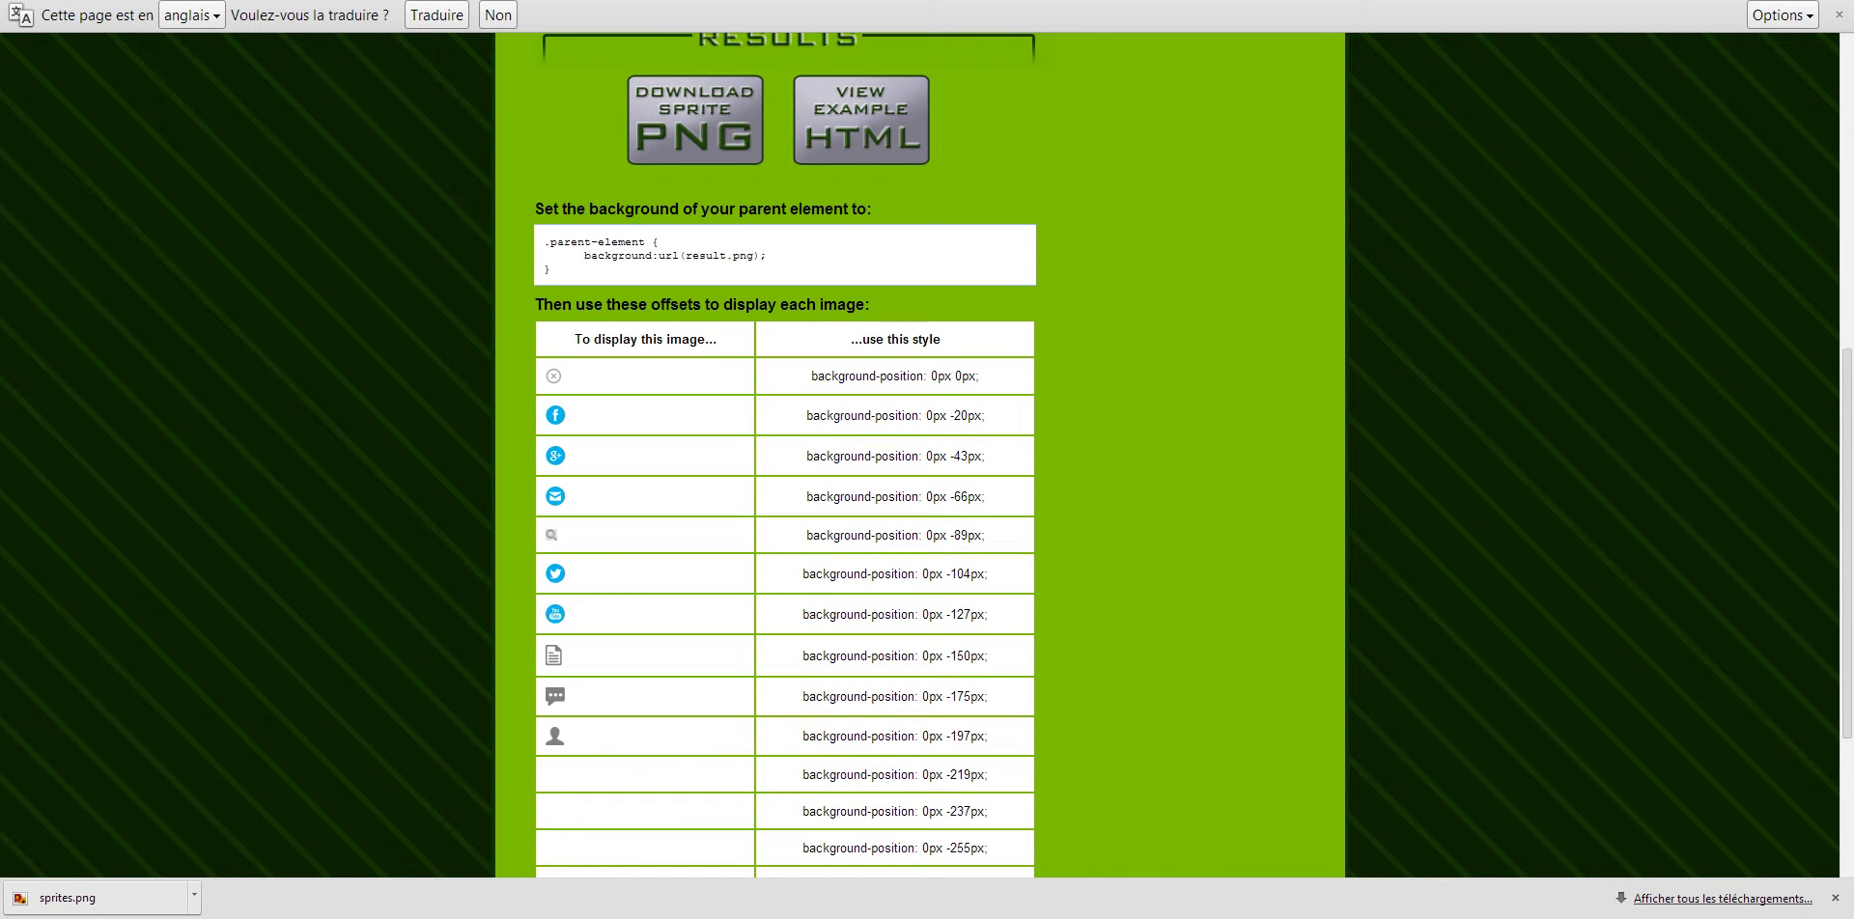
key(alt+Right)
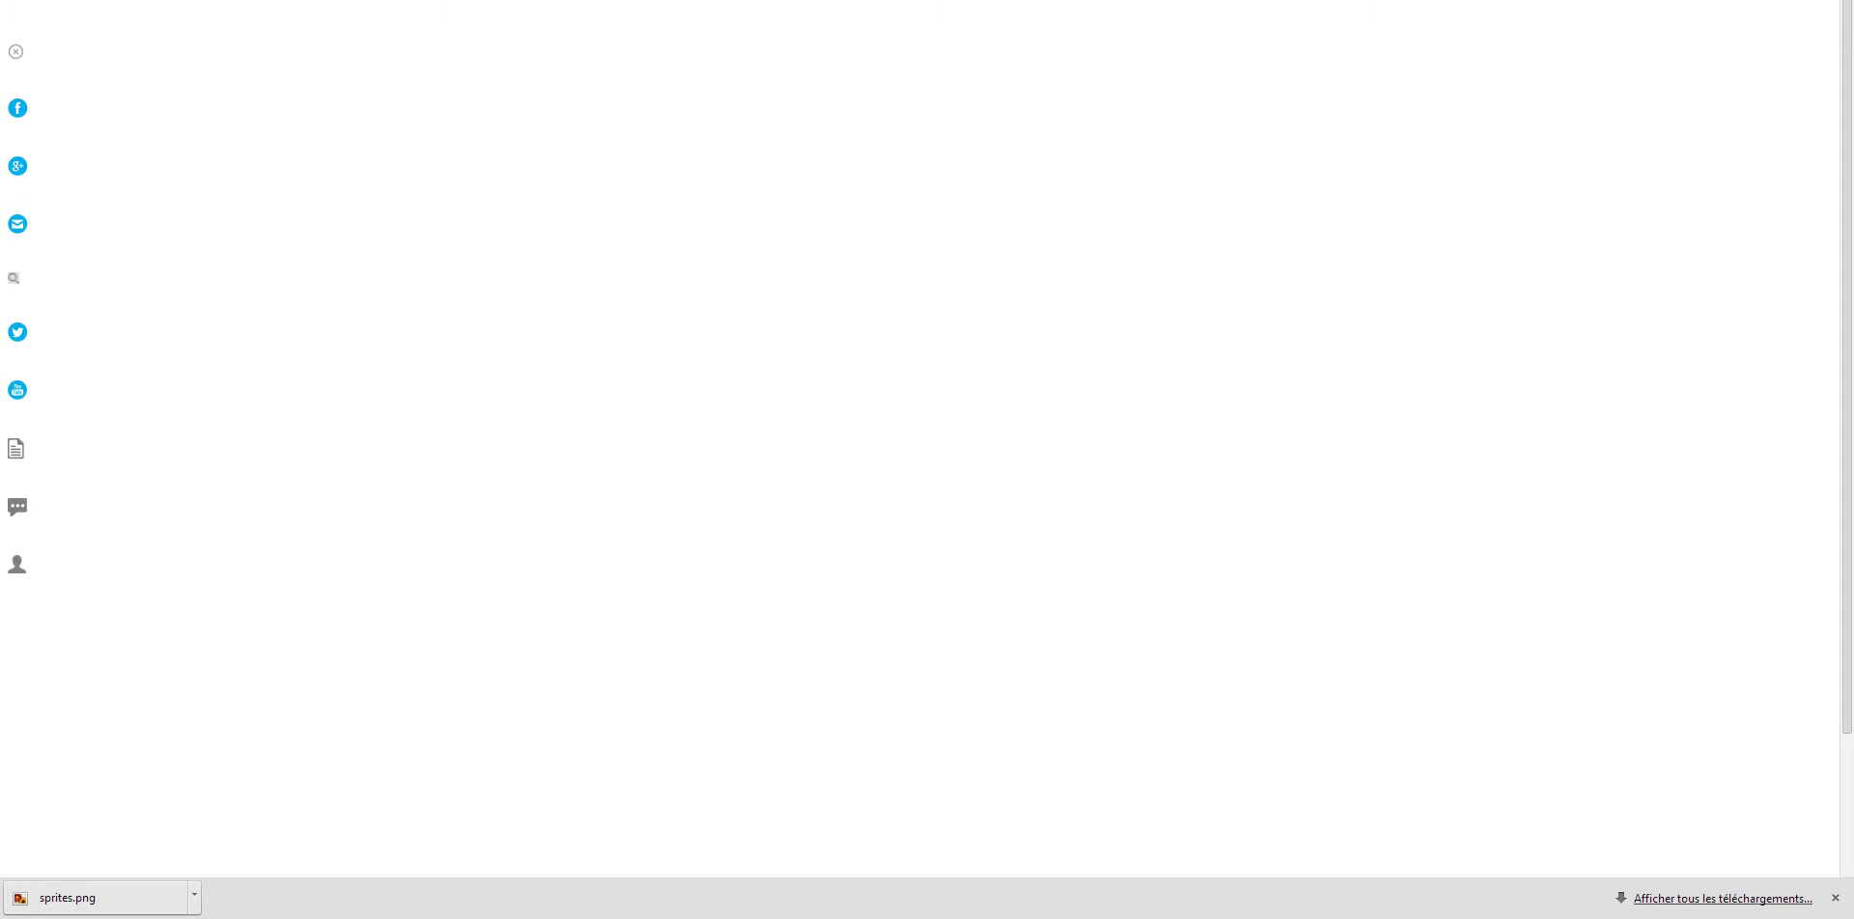
key(alt+Left)
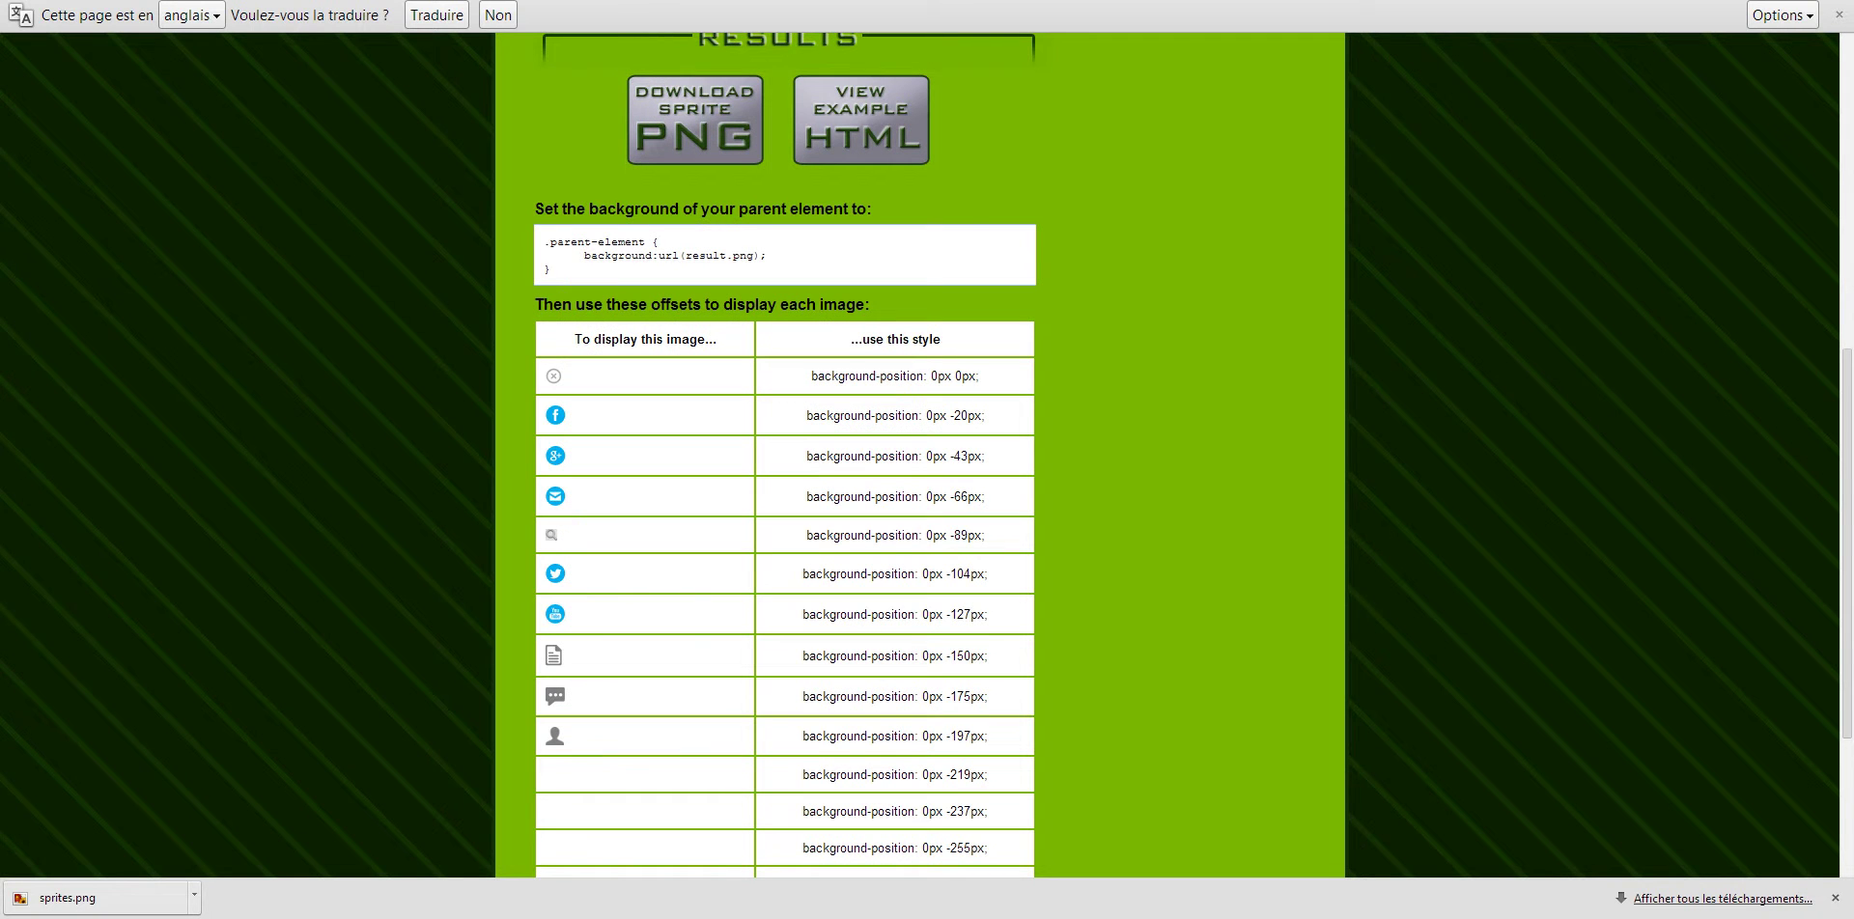
key(alt+Right)
- View the example page's source and select line 17's background-position through height: 20px rules
right_click(152, 141)
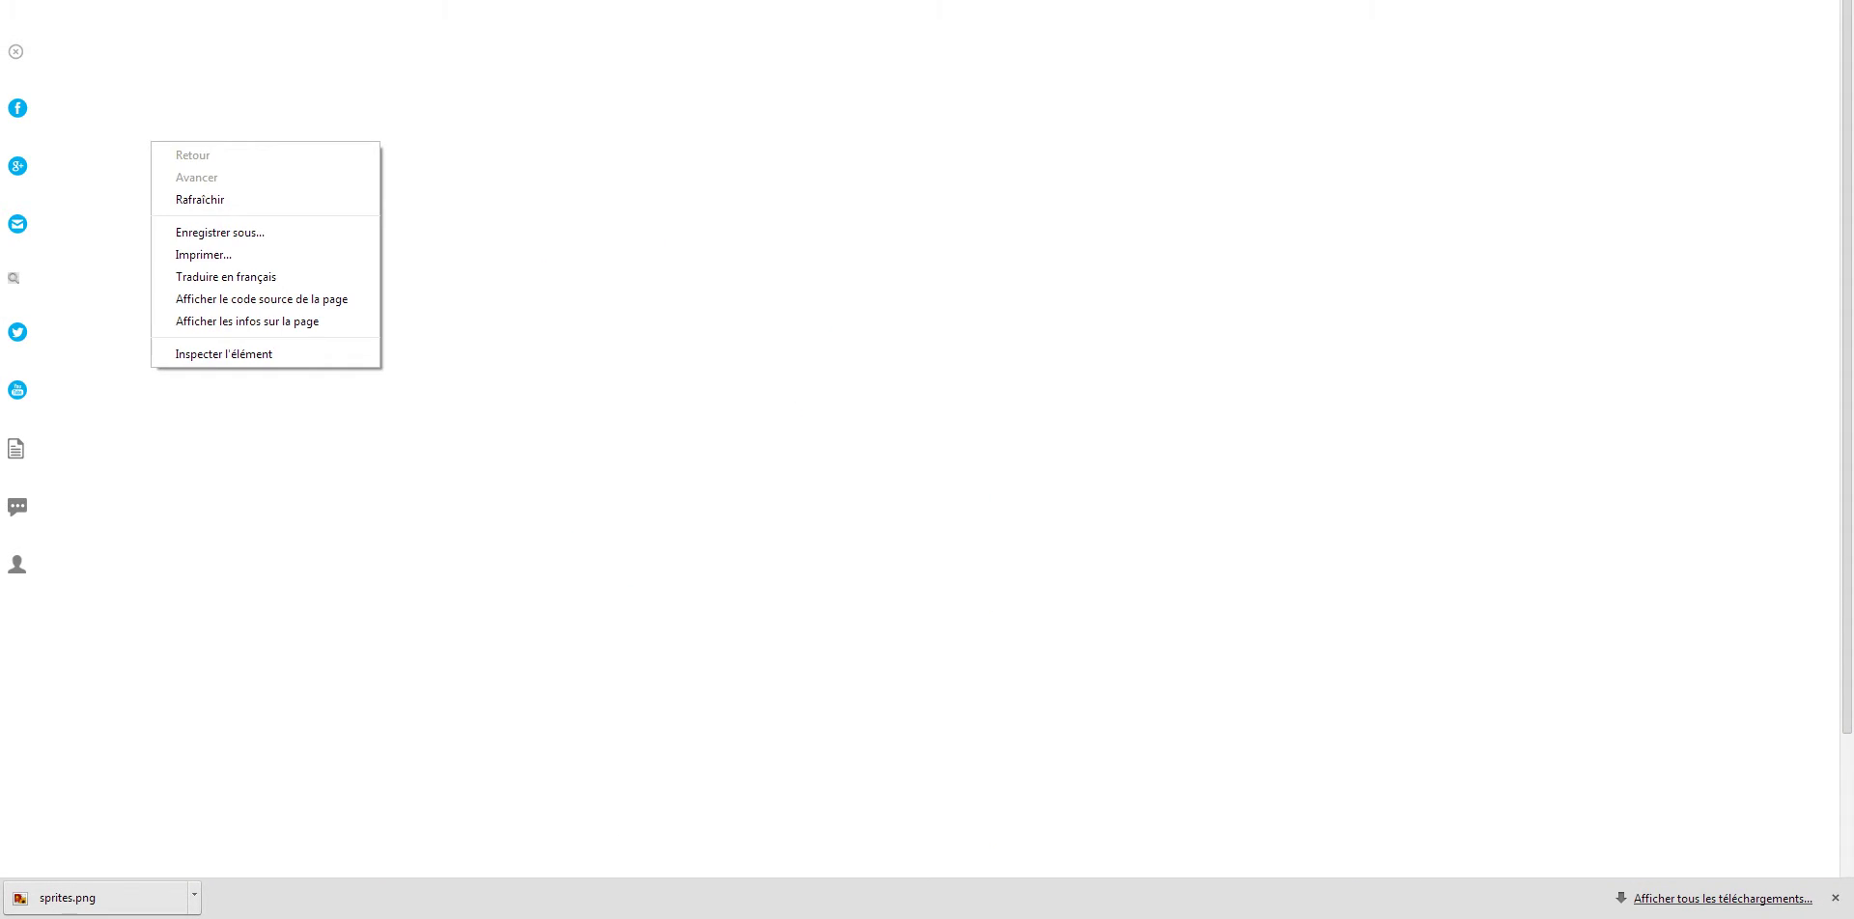
click(212, 299)
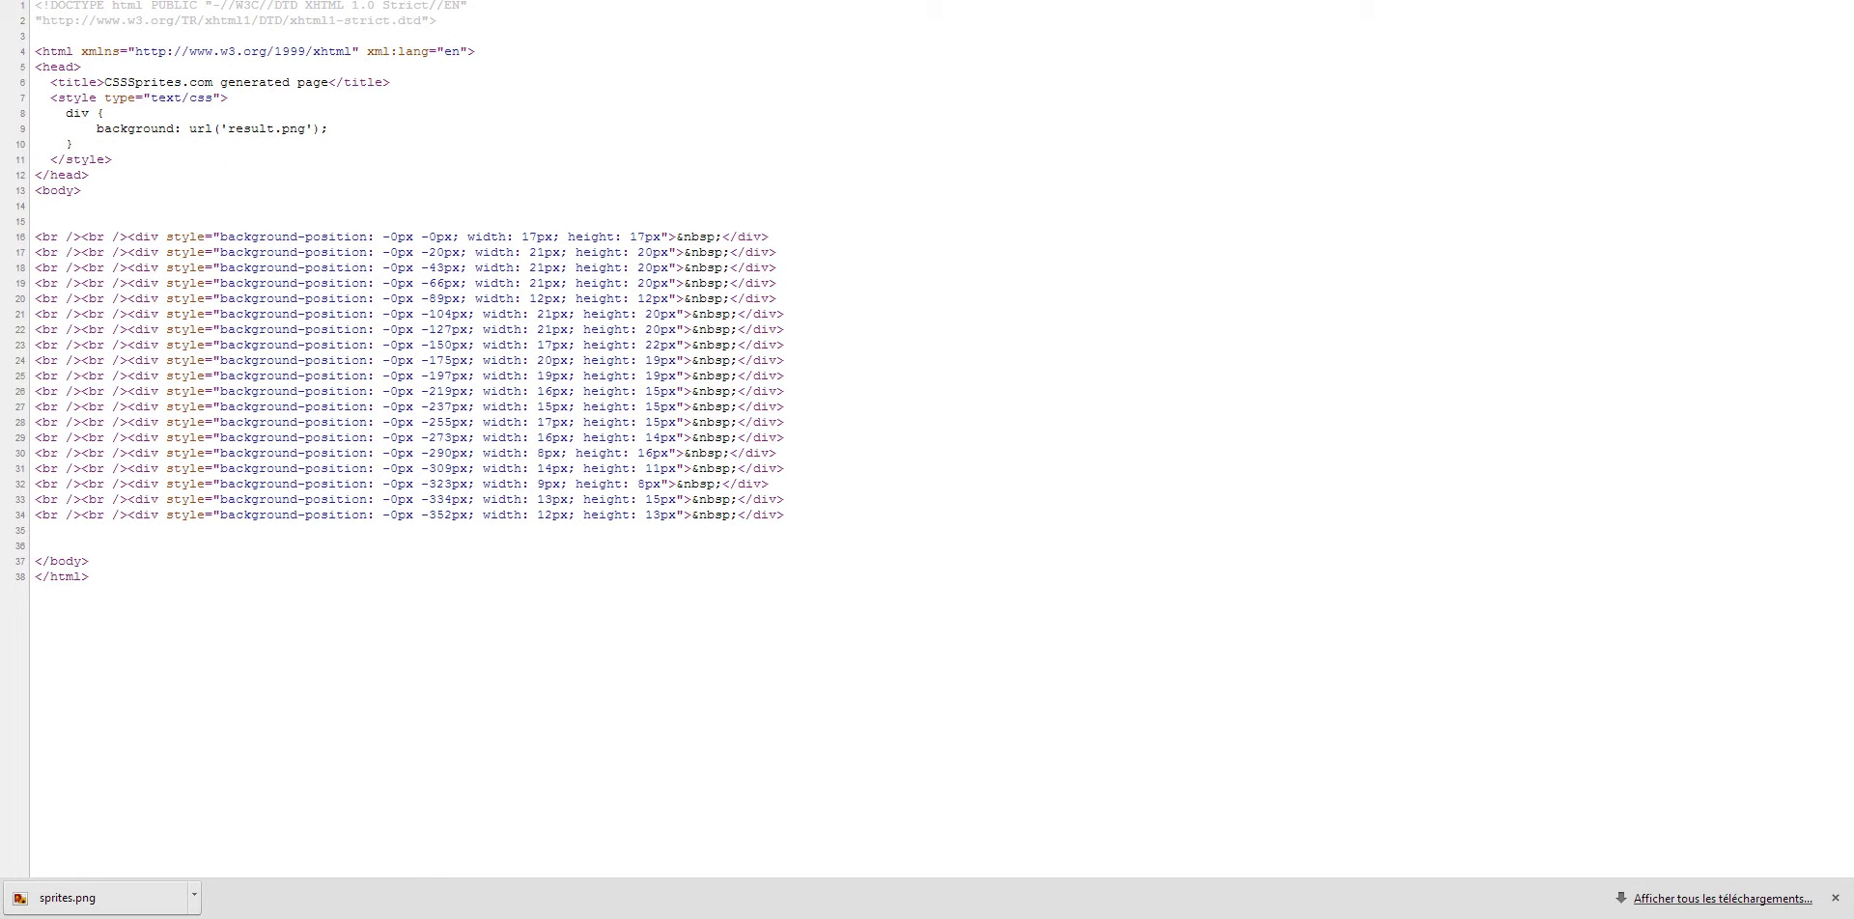
key(ctrl+w)
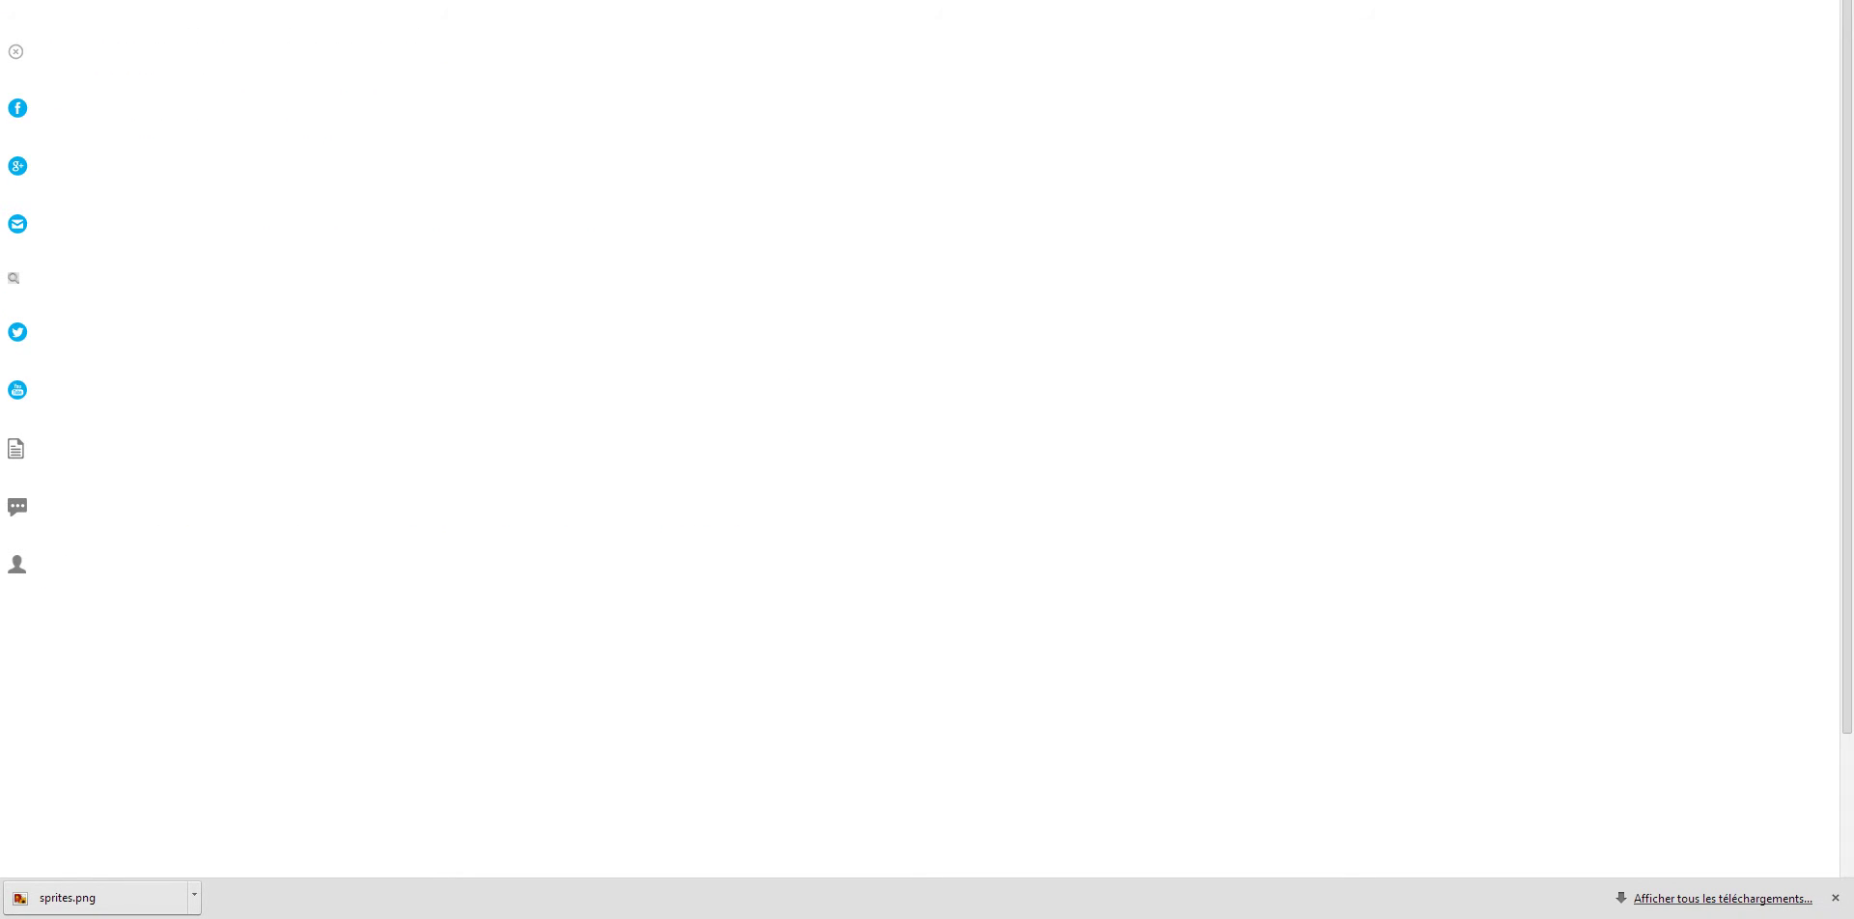
key(ctrl+u)
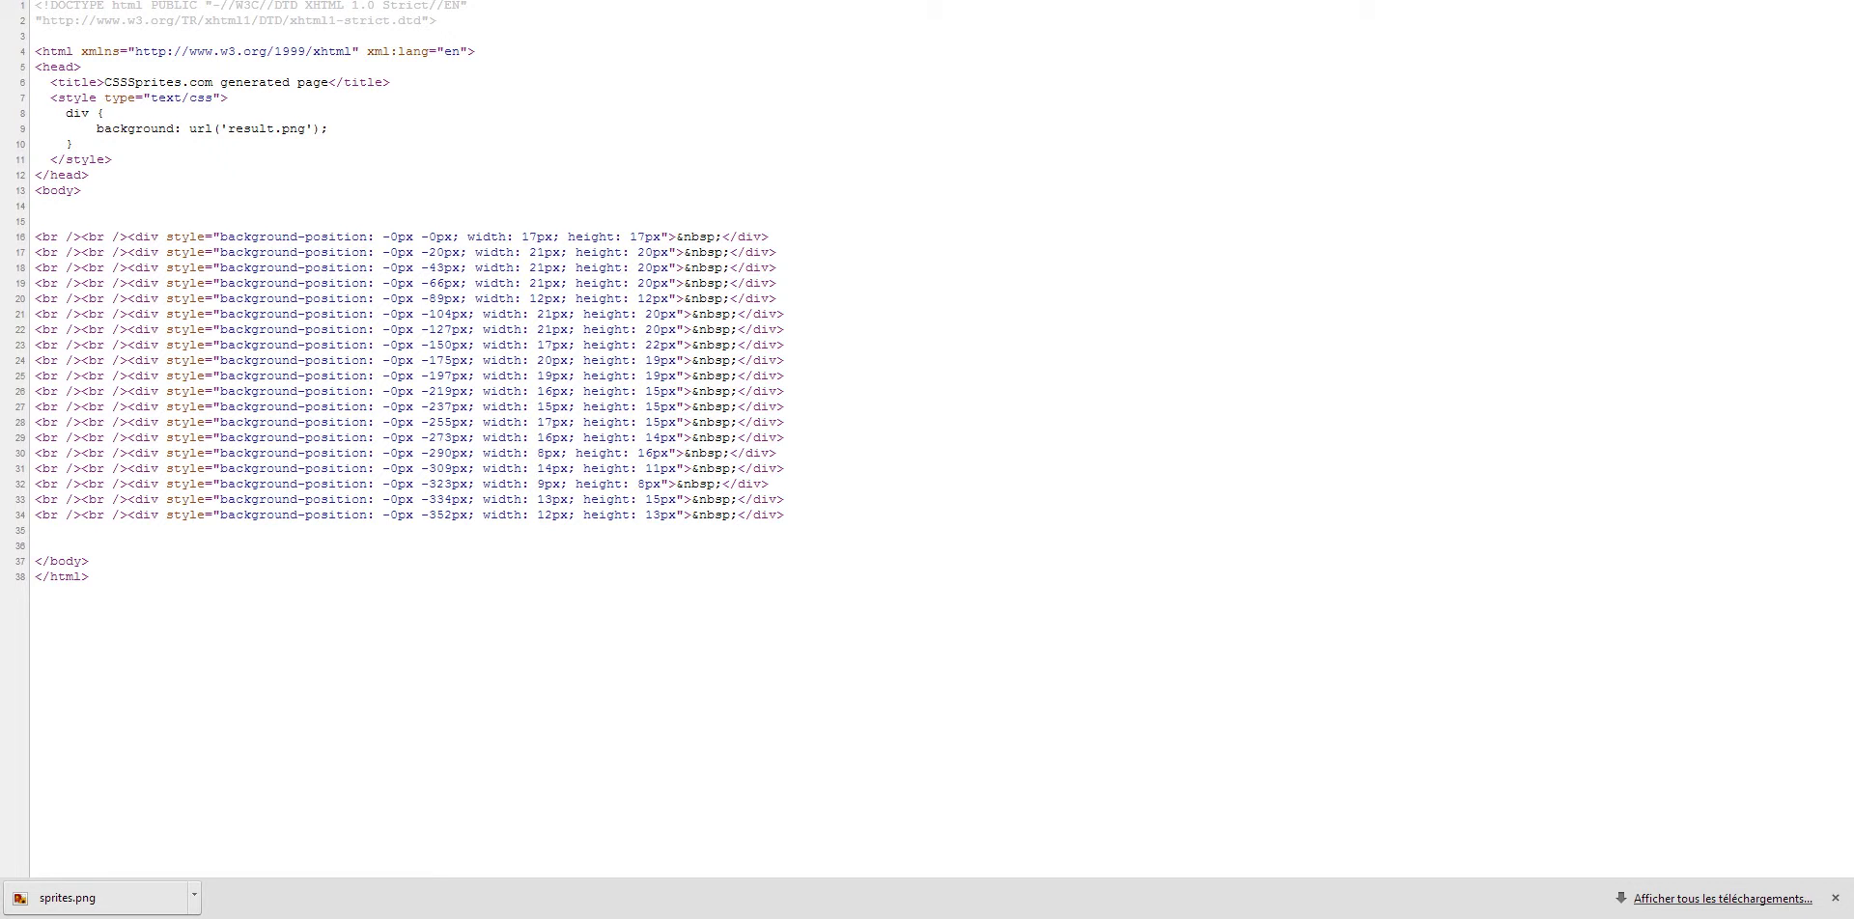
mouse_move(128, 252)
mouse_down()
mouse_move(730, 267)
mouse_move(721, 252)
mouse_move(776, 252)
mouse_up()
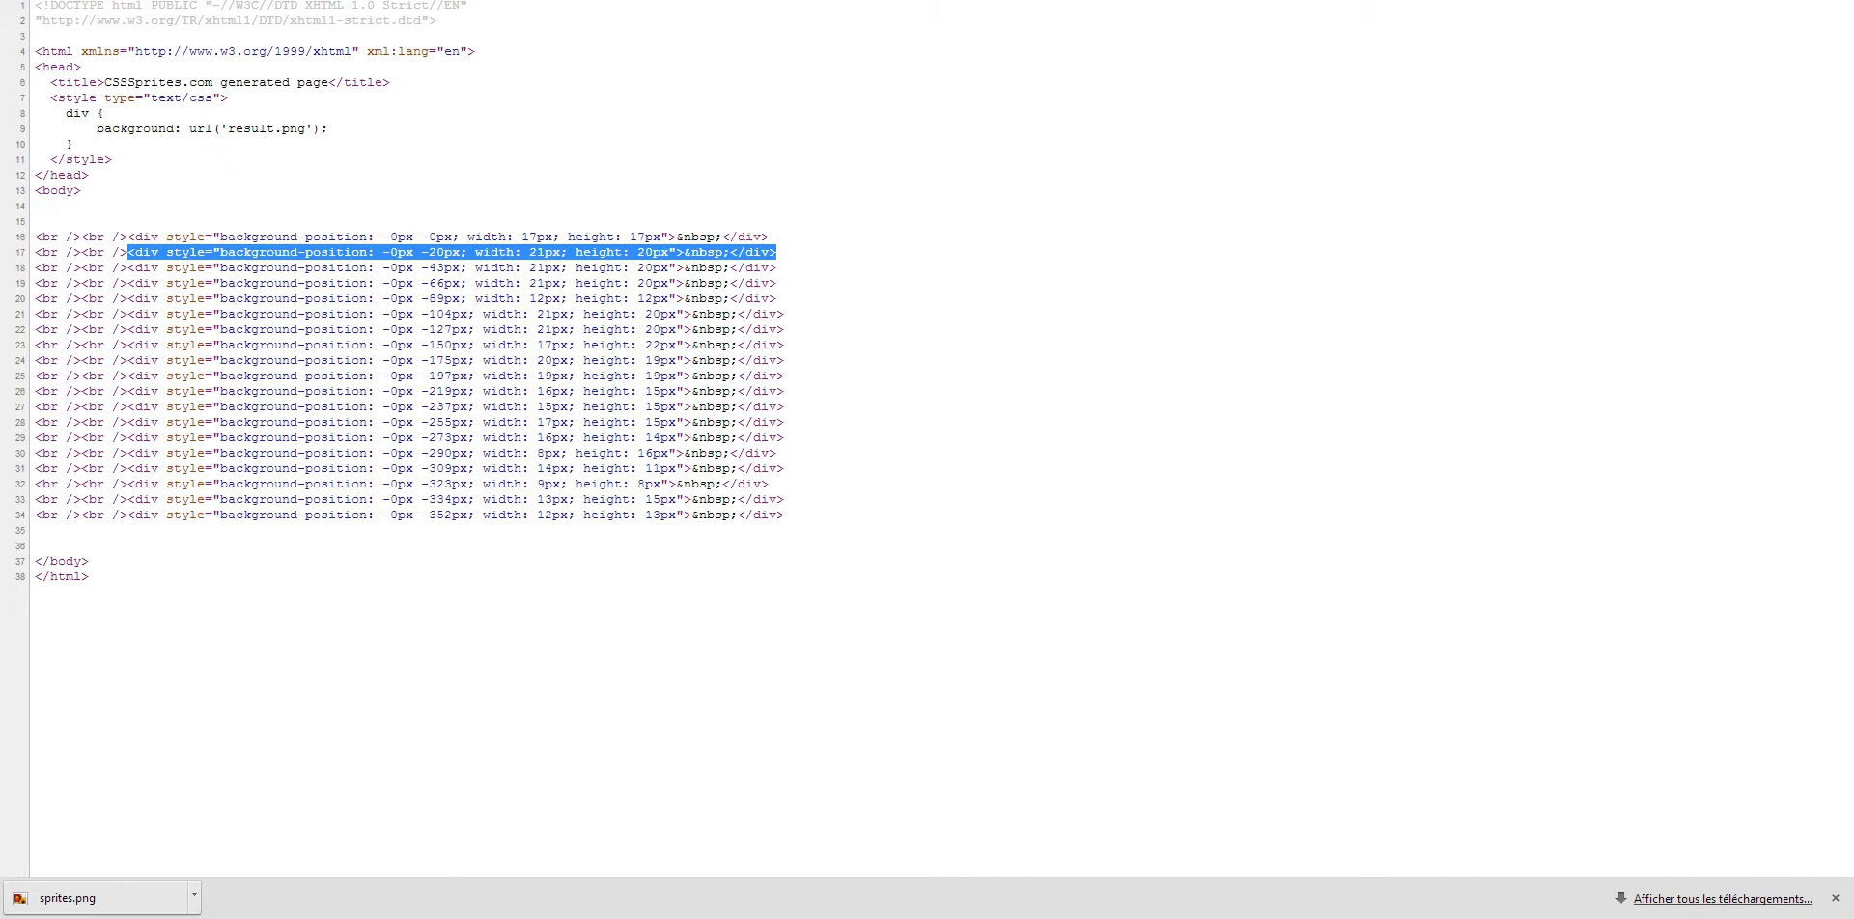
click(217, 155)
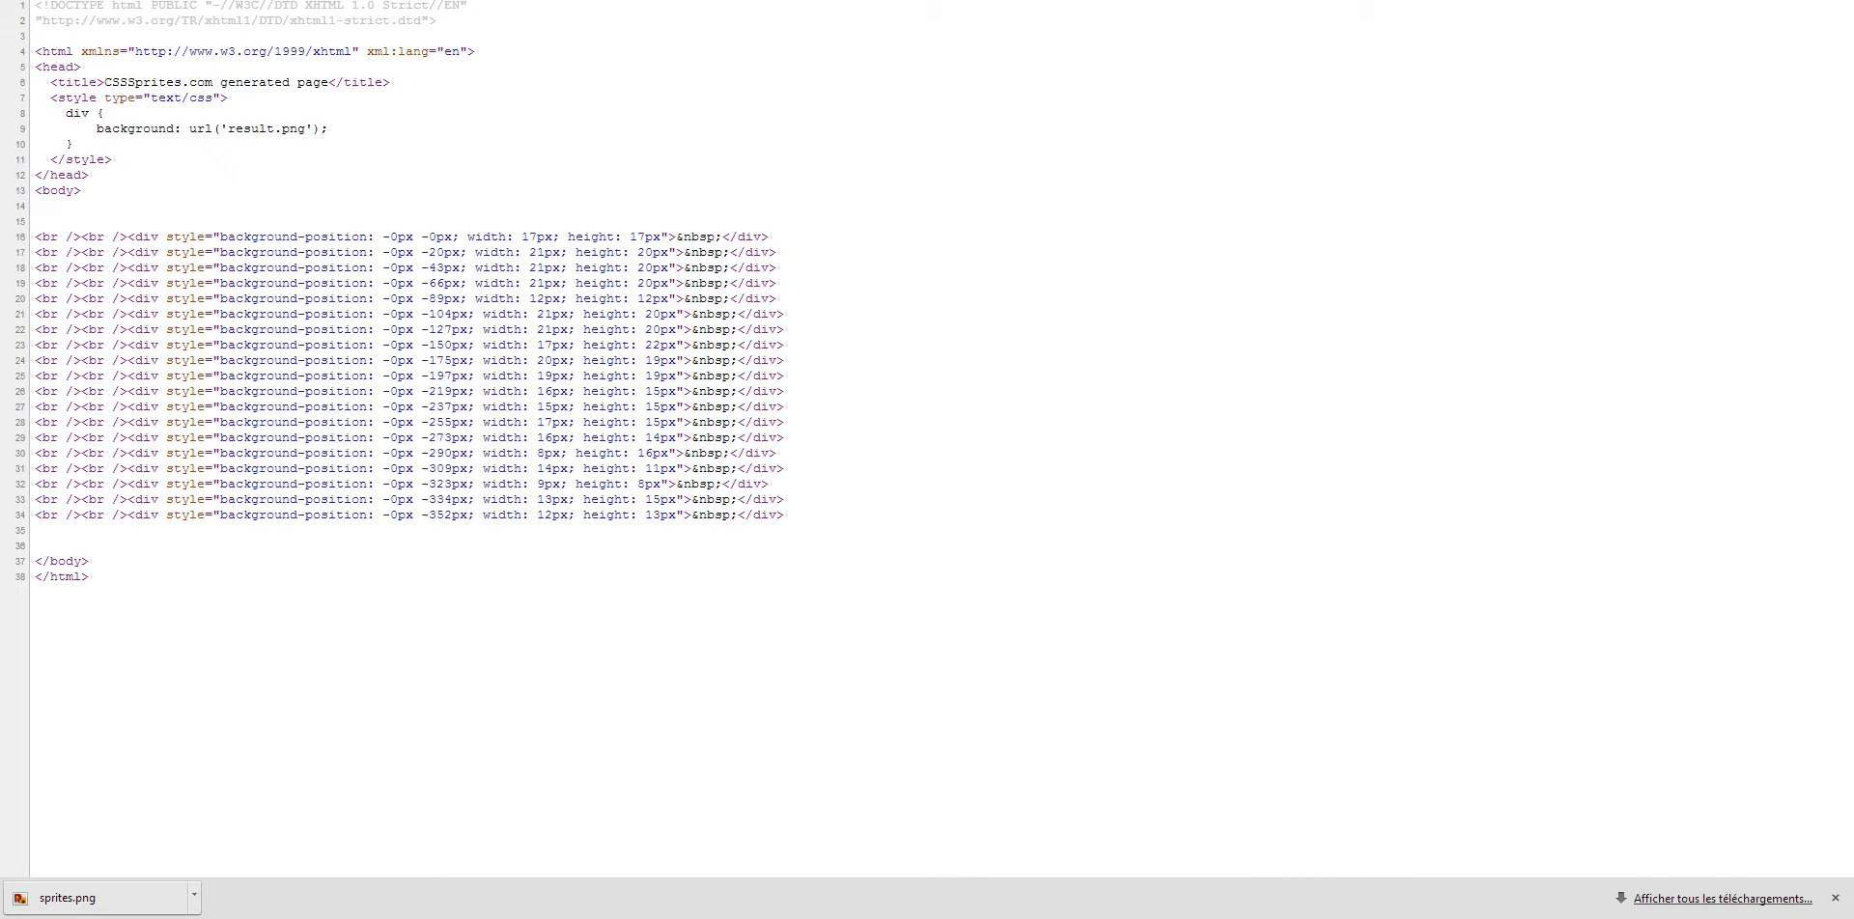
mouse_move(220, 252)
mouse_down()
mouse_move(645, 267)
mouse_move(668, 252)
mouse_up()
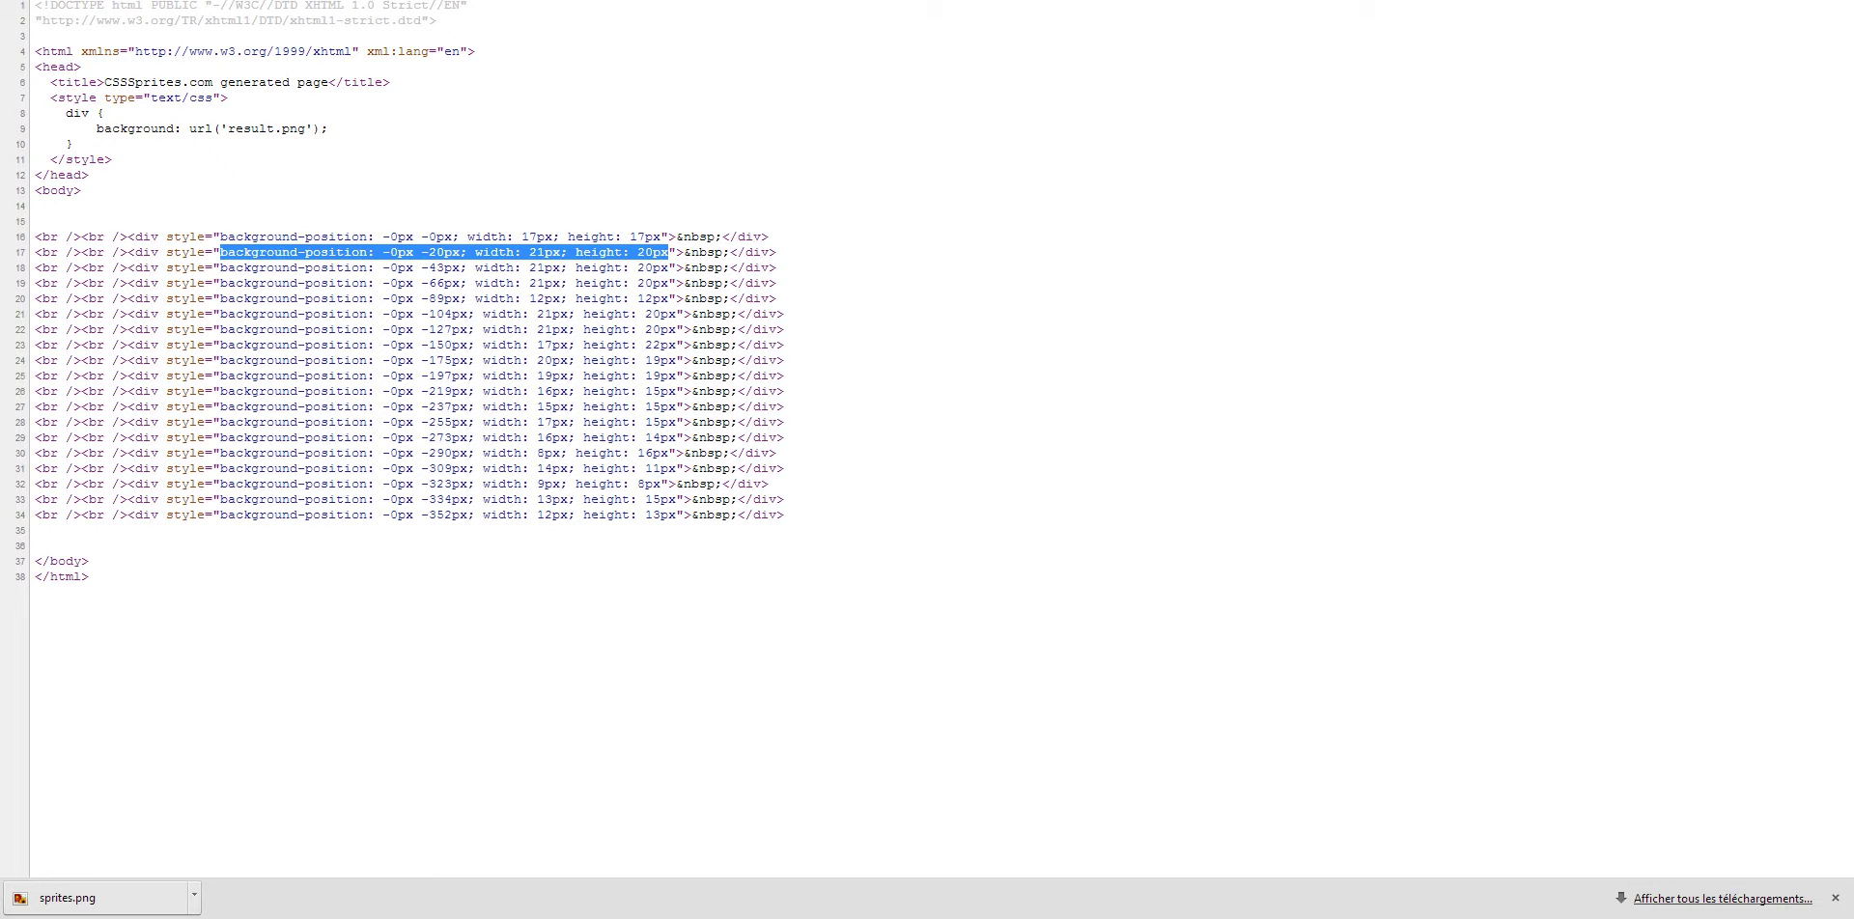
key(alt+Tab)
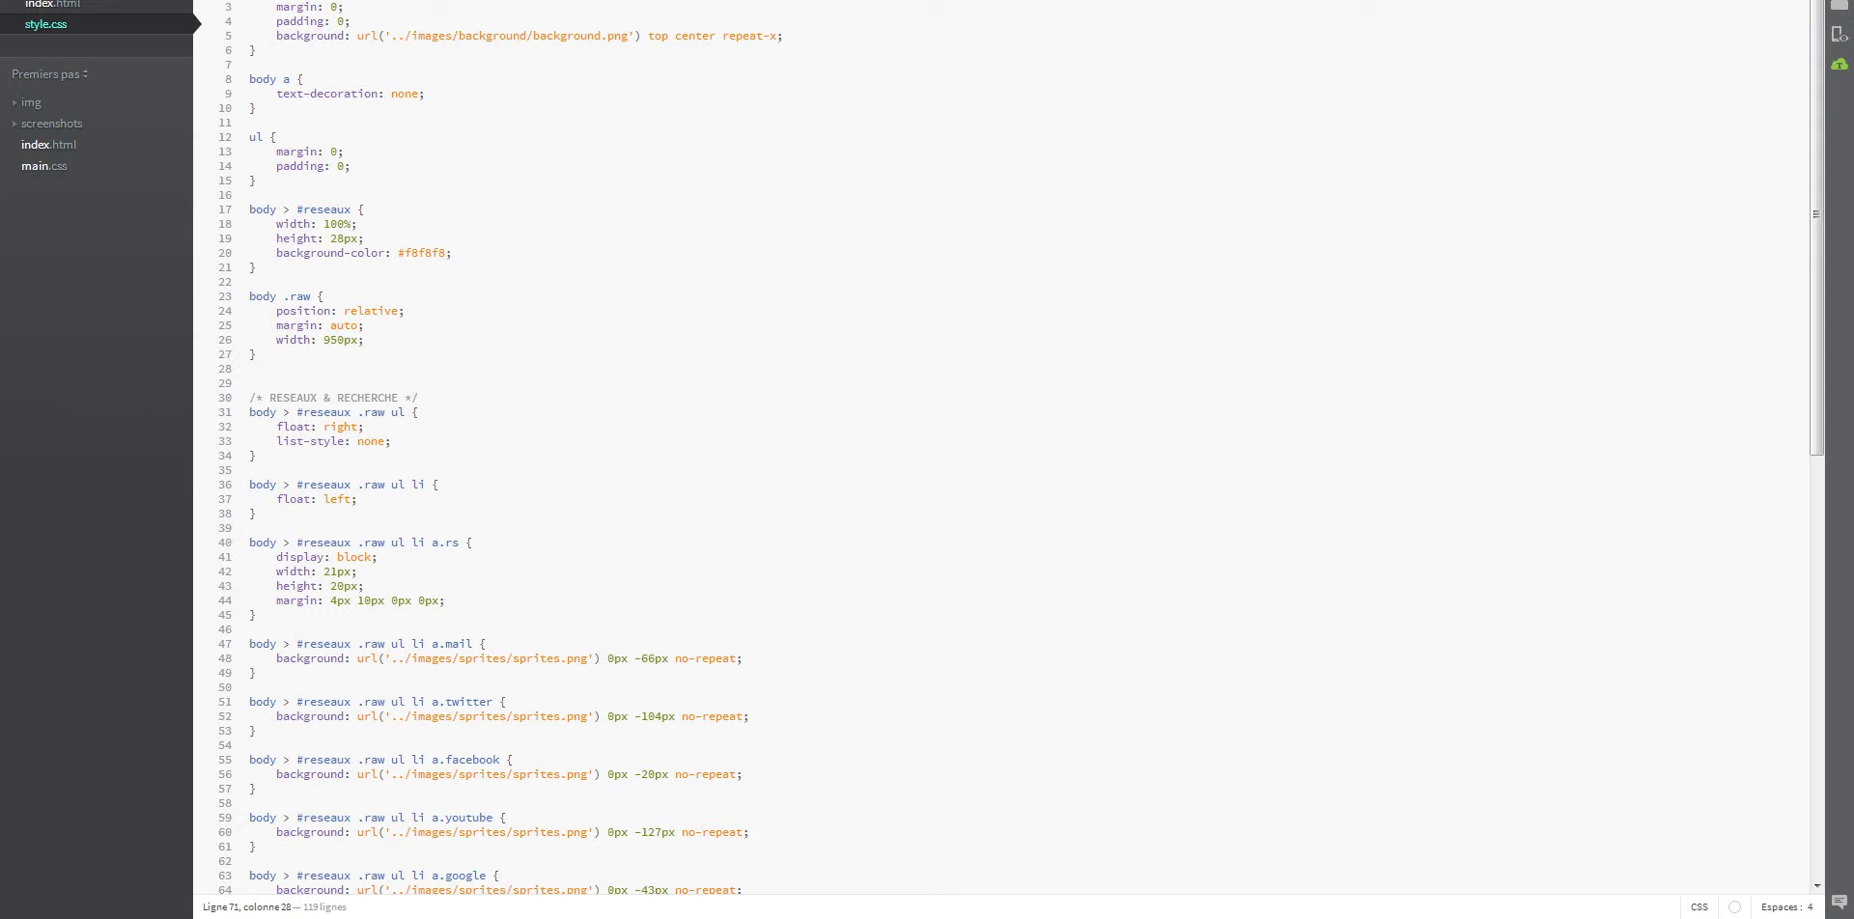
- Locate and select the a.mail rule in the RESEAUX section of style.css
click(417, 412)
scroll(1001, 447, down, 9)
scroll(1001, 447, down, 8)
scroll(1002, 447, up, 8)
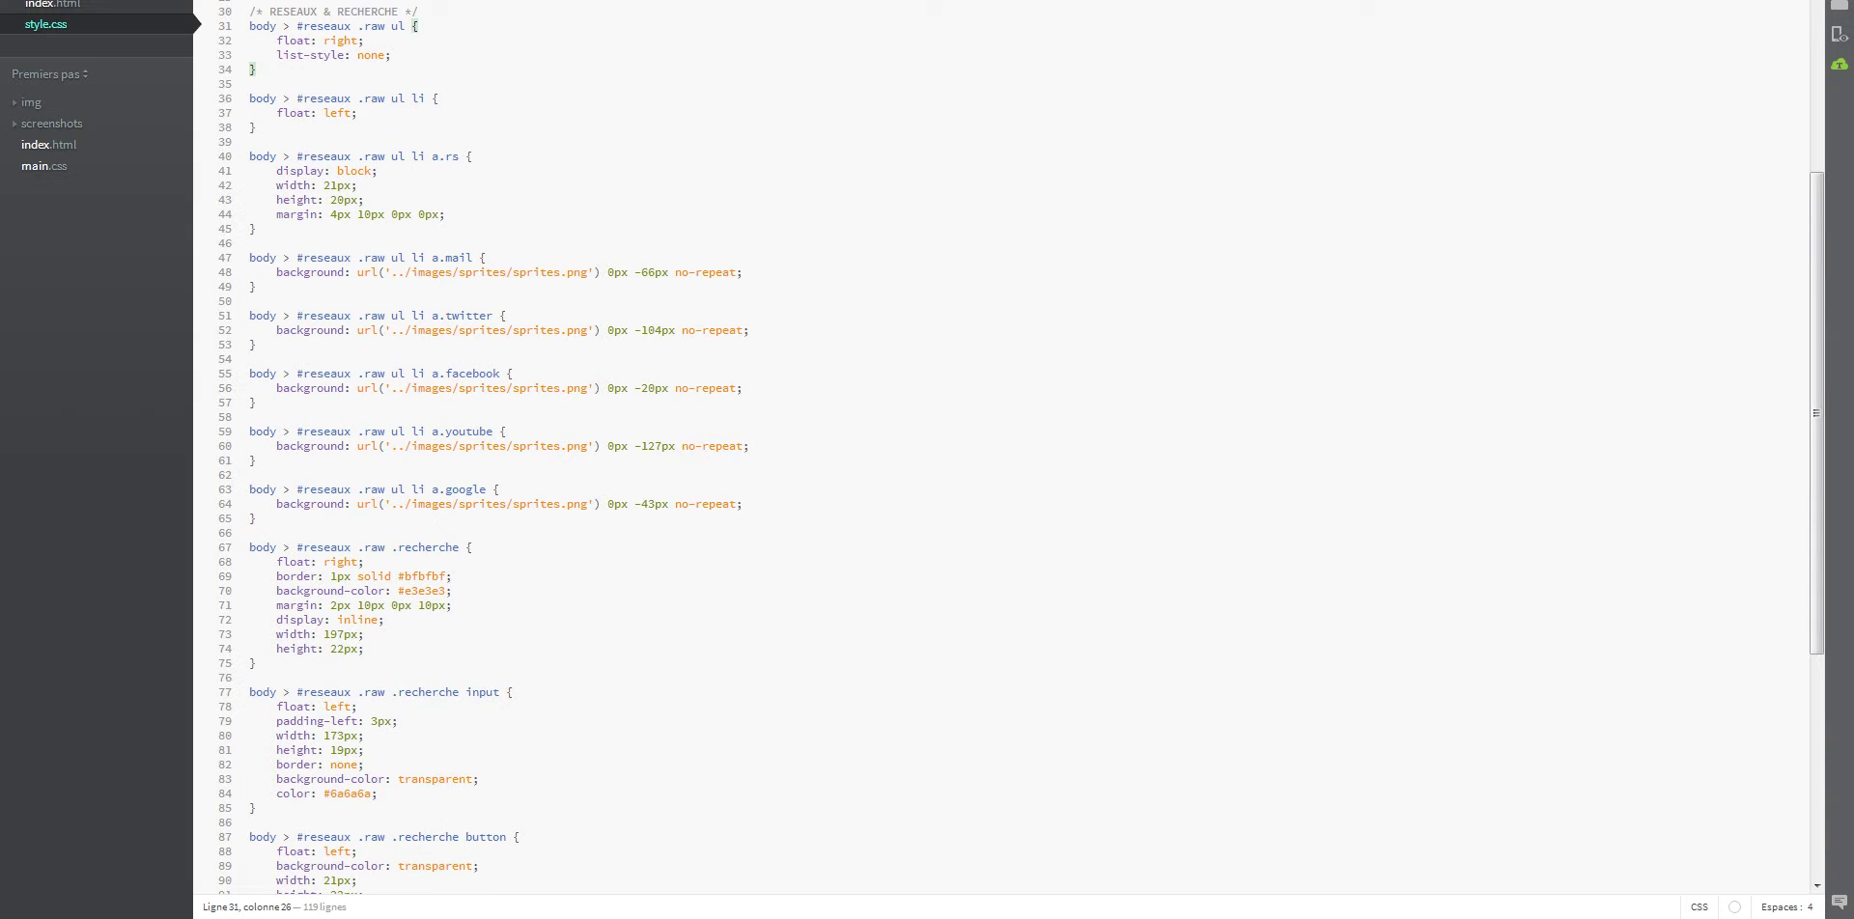
drag(249, 258, 257, 287)
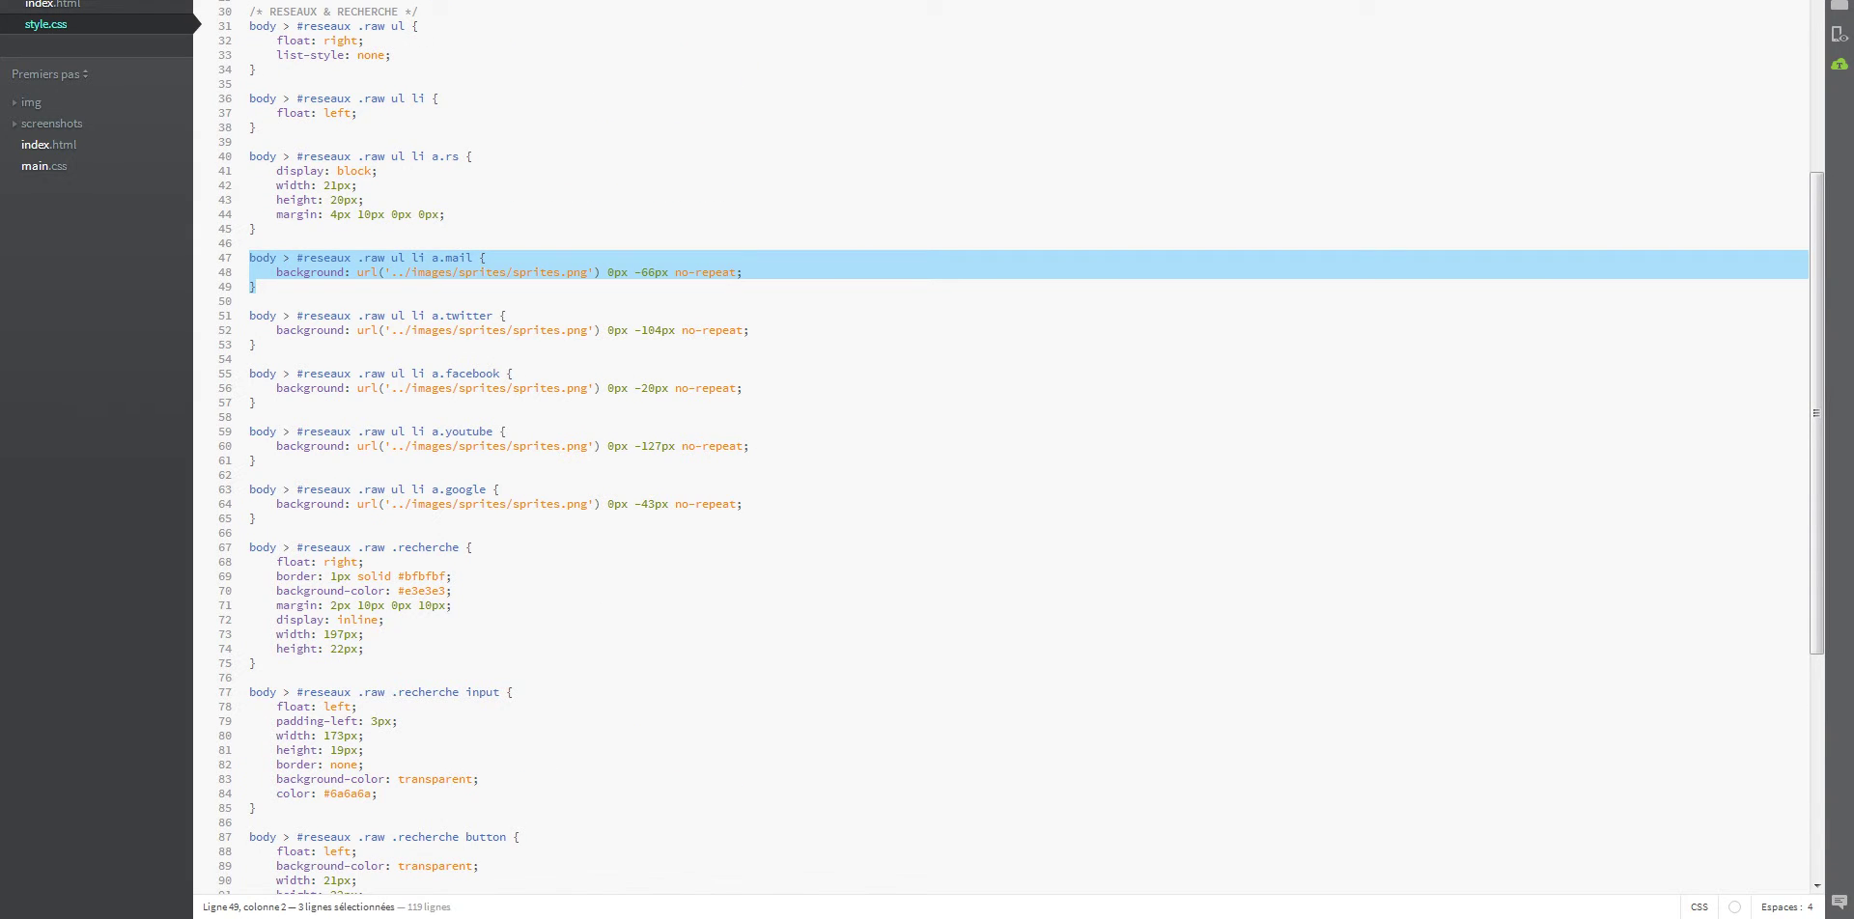
click(256, 287)
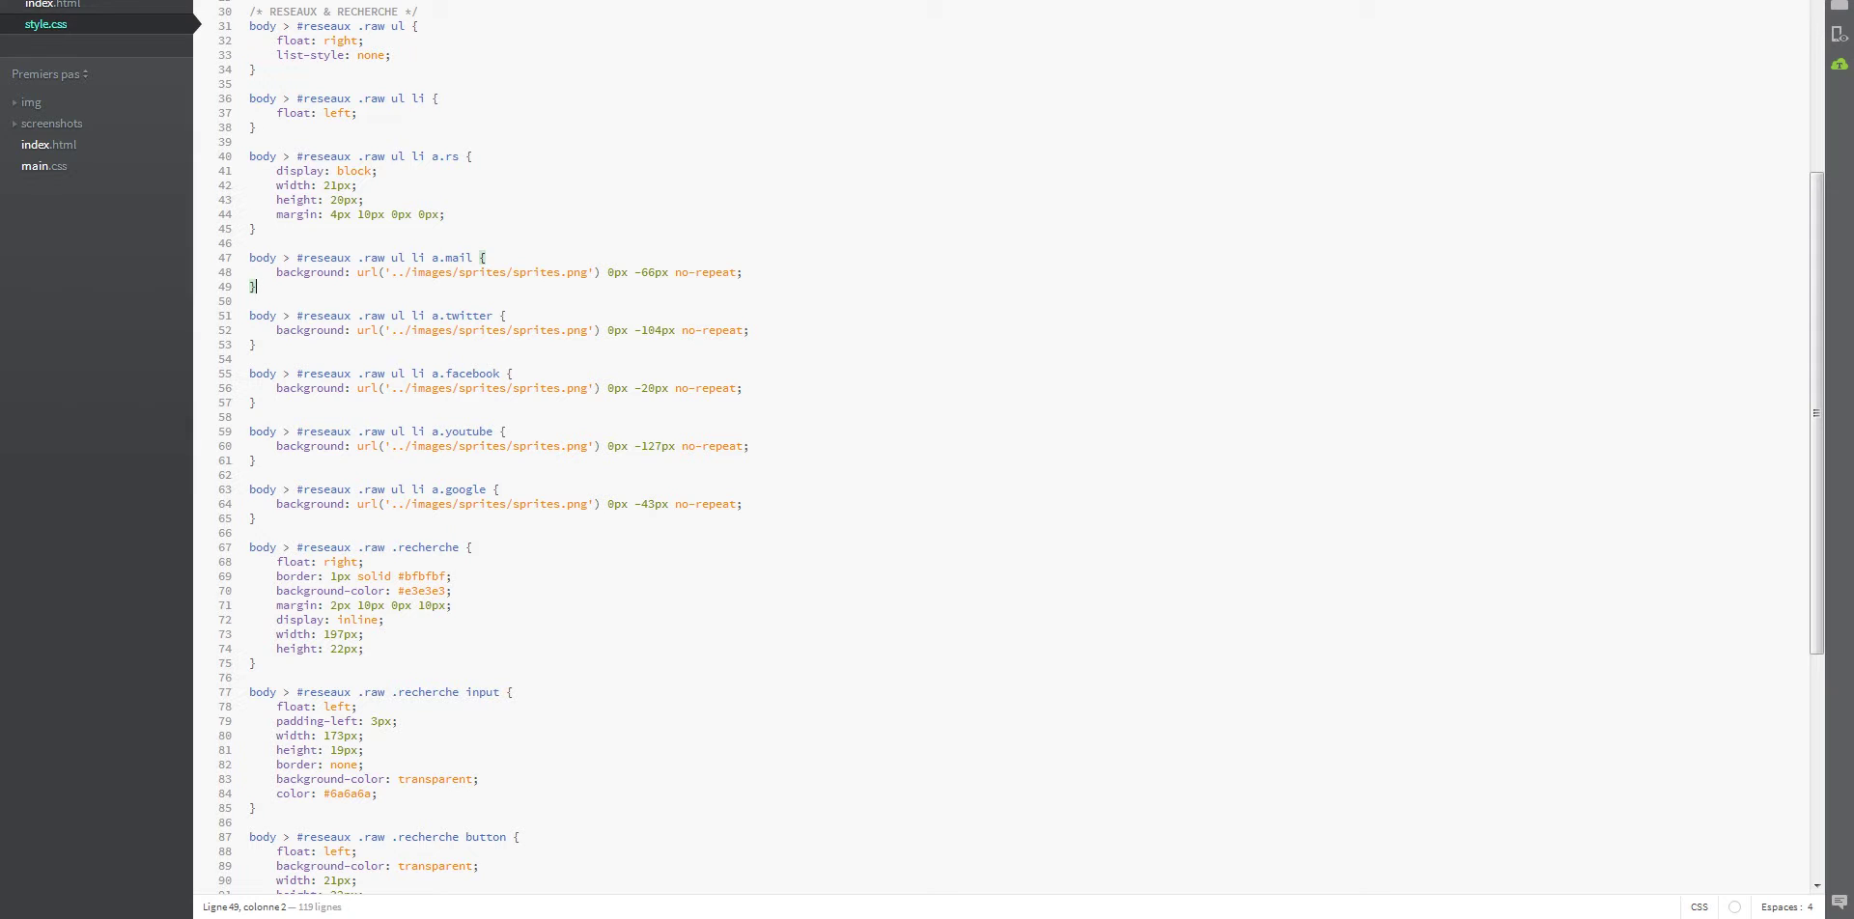
- Inspect the a.mail background: the sprites.png path and its 0px -66px offsets
double_click(458, 258)
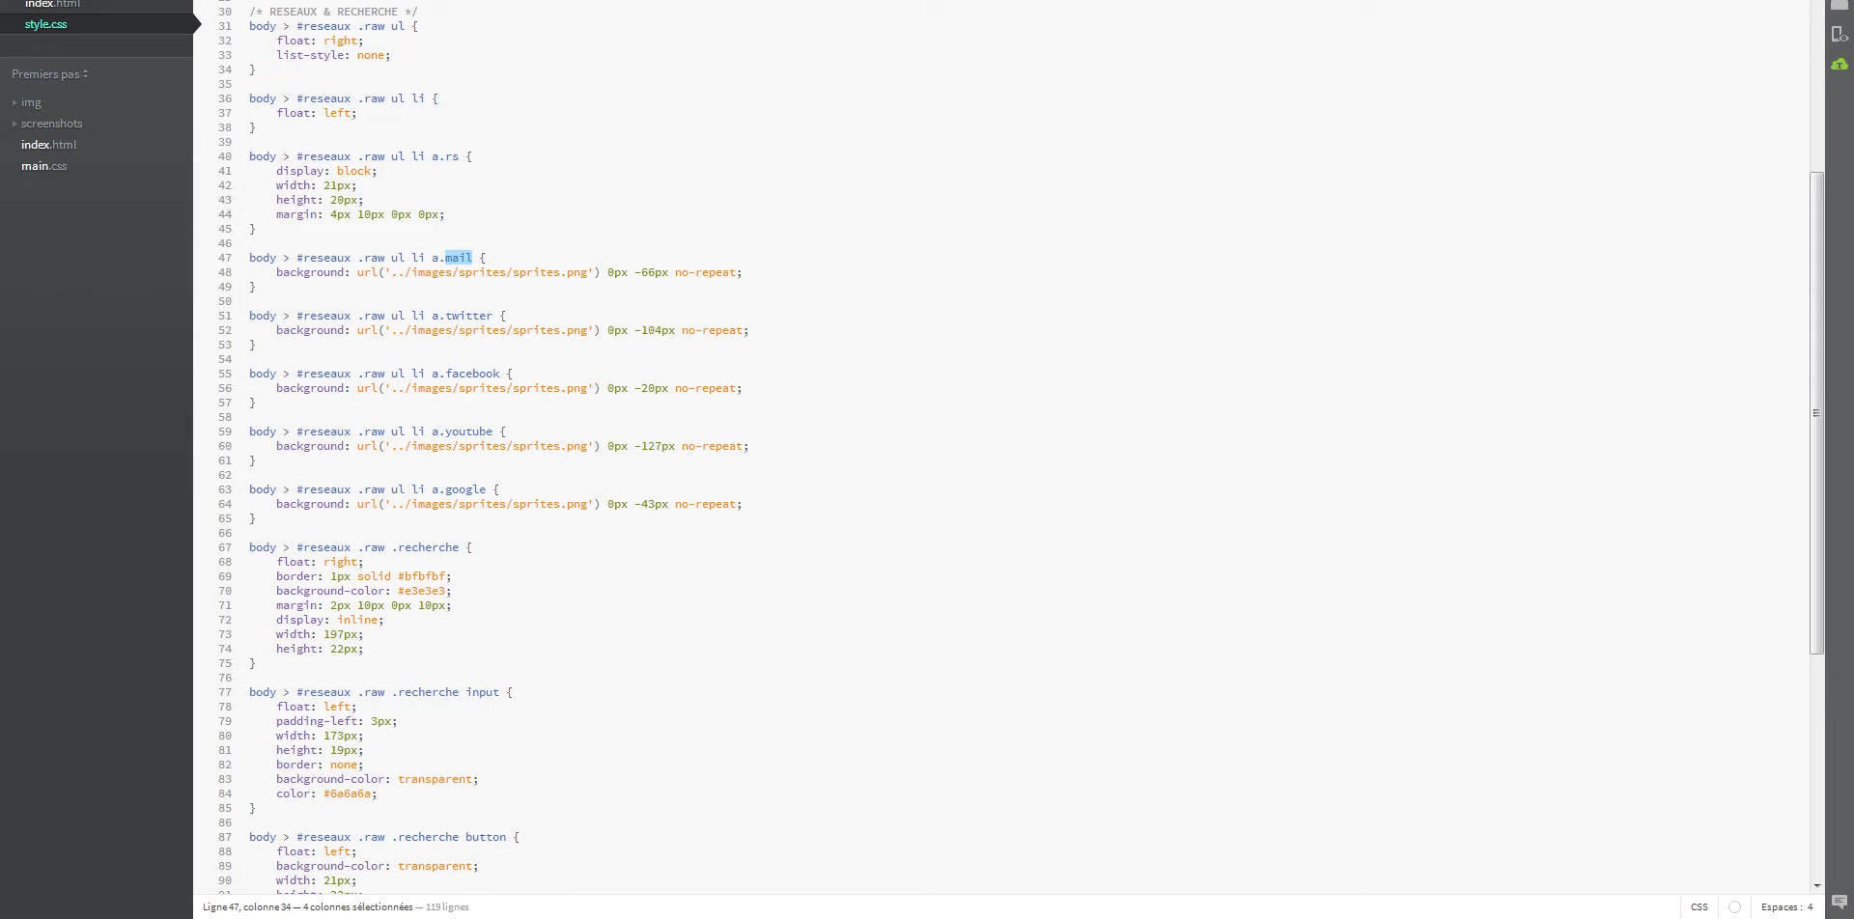
drag(277, 273, 743, 272)
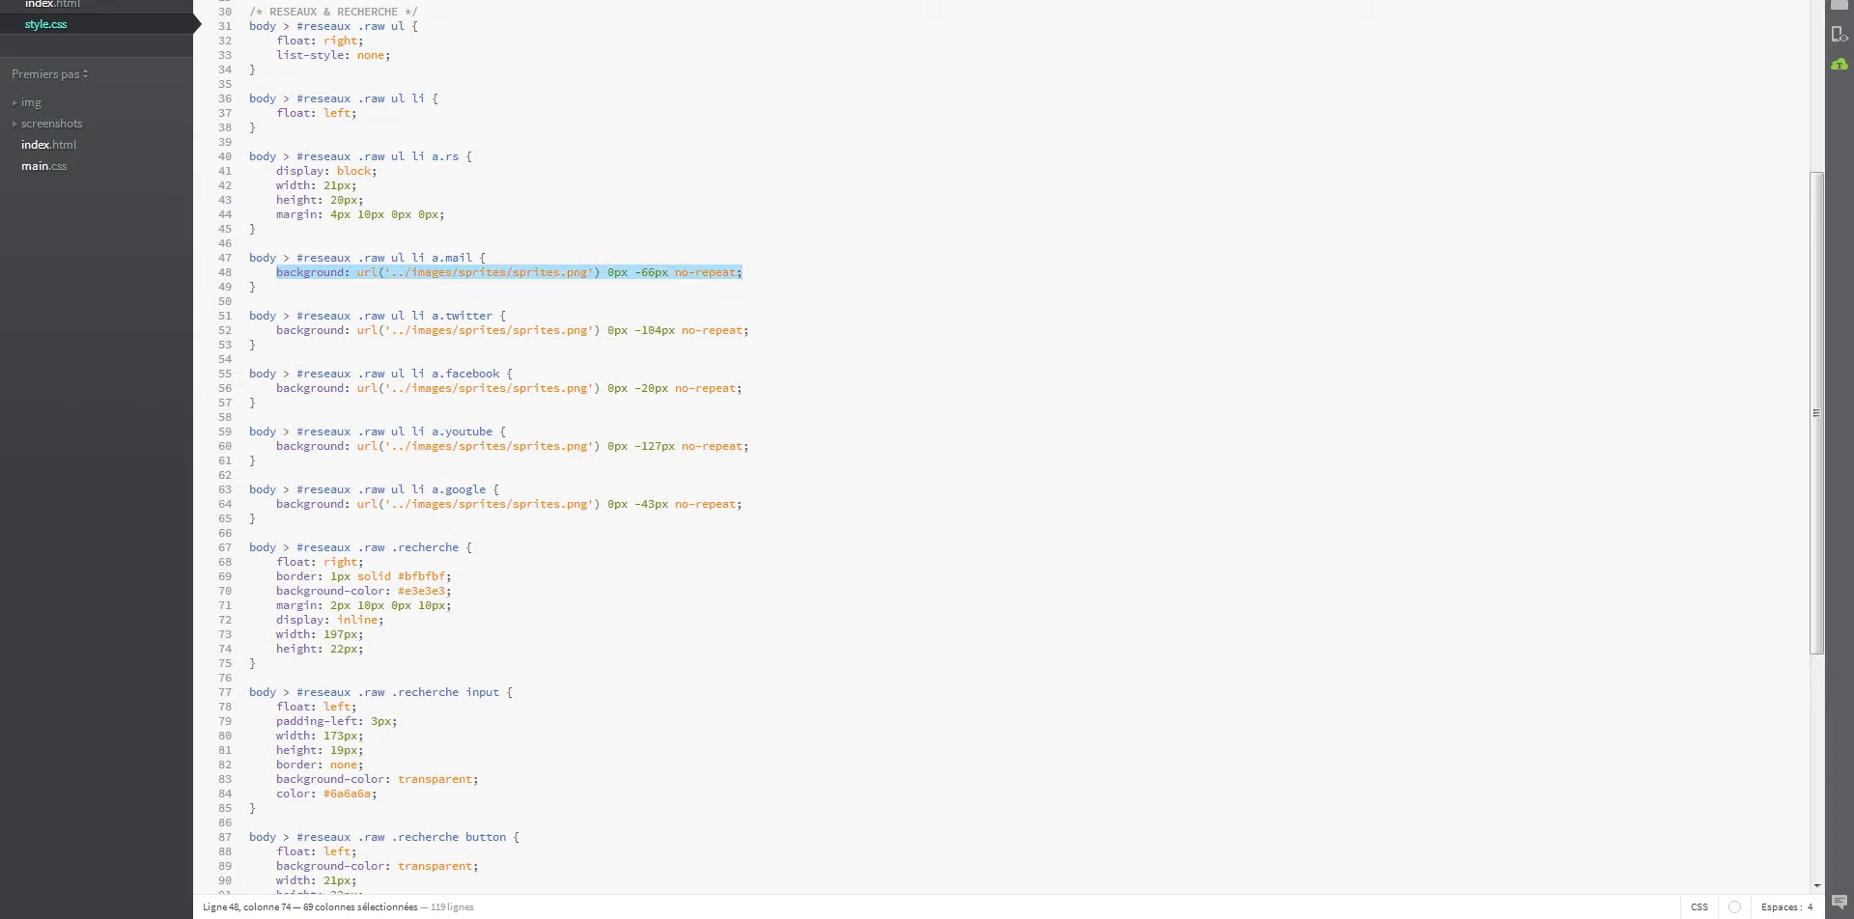
click(482, 272)
double_click(480, 273)
mouse_move(488, 272)
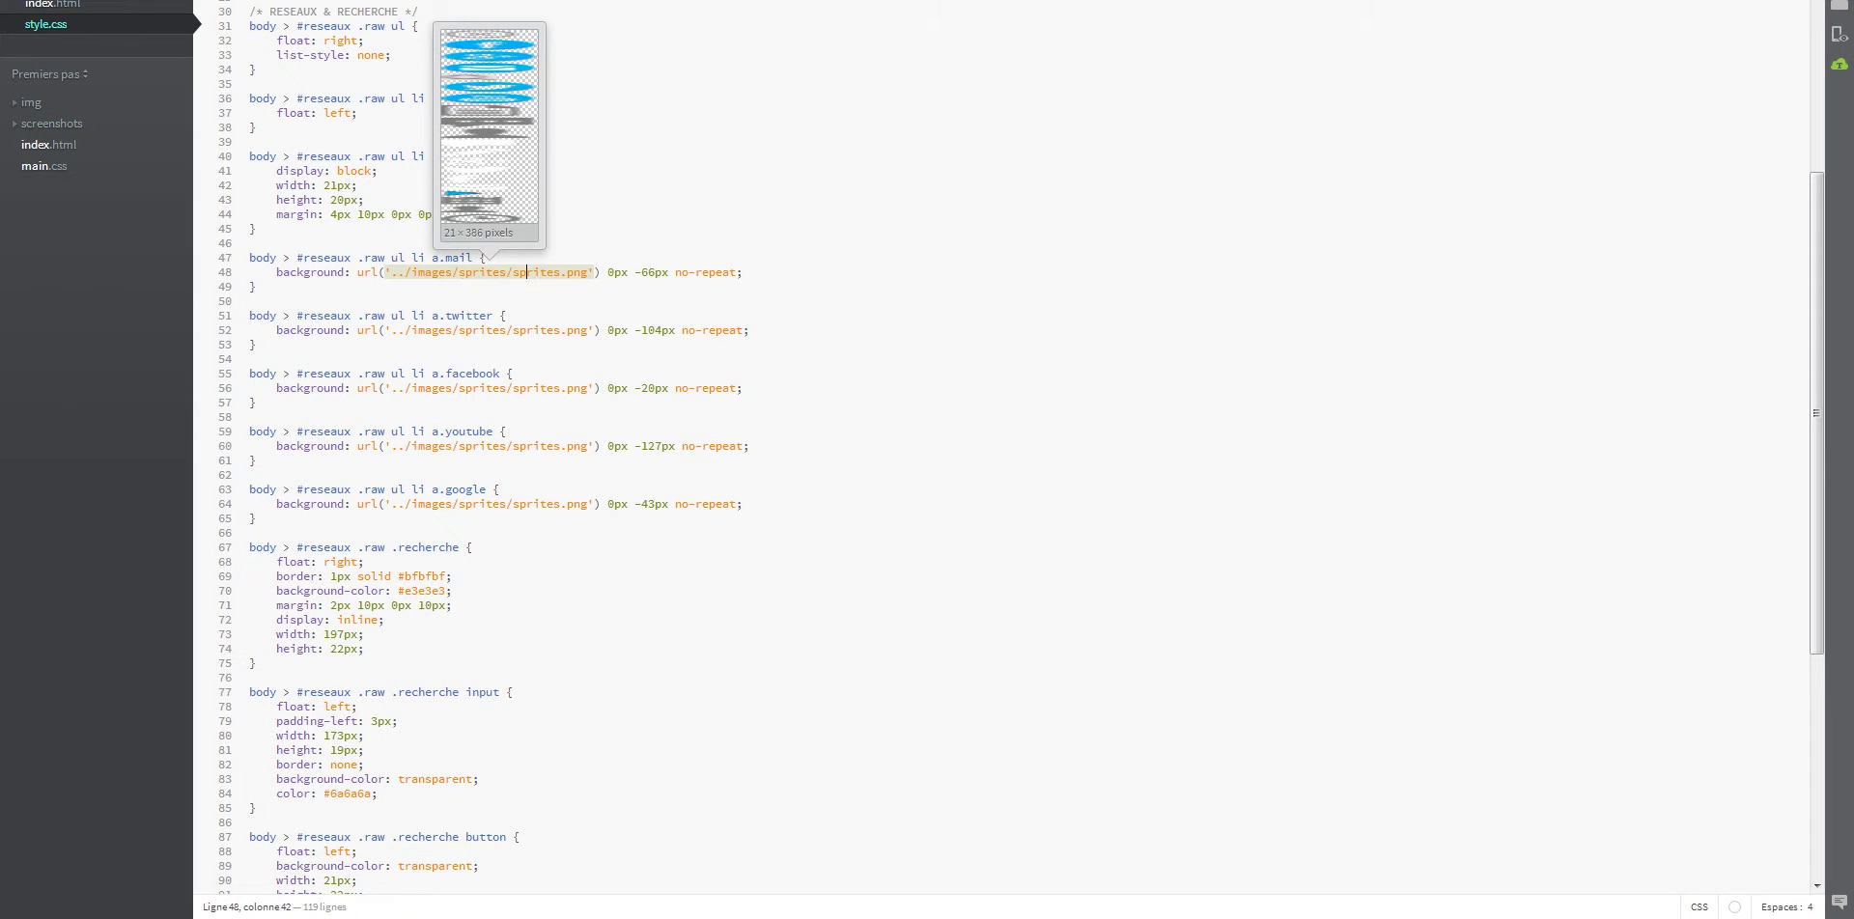
double_click(536, 272)
double_click(617, 272)
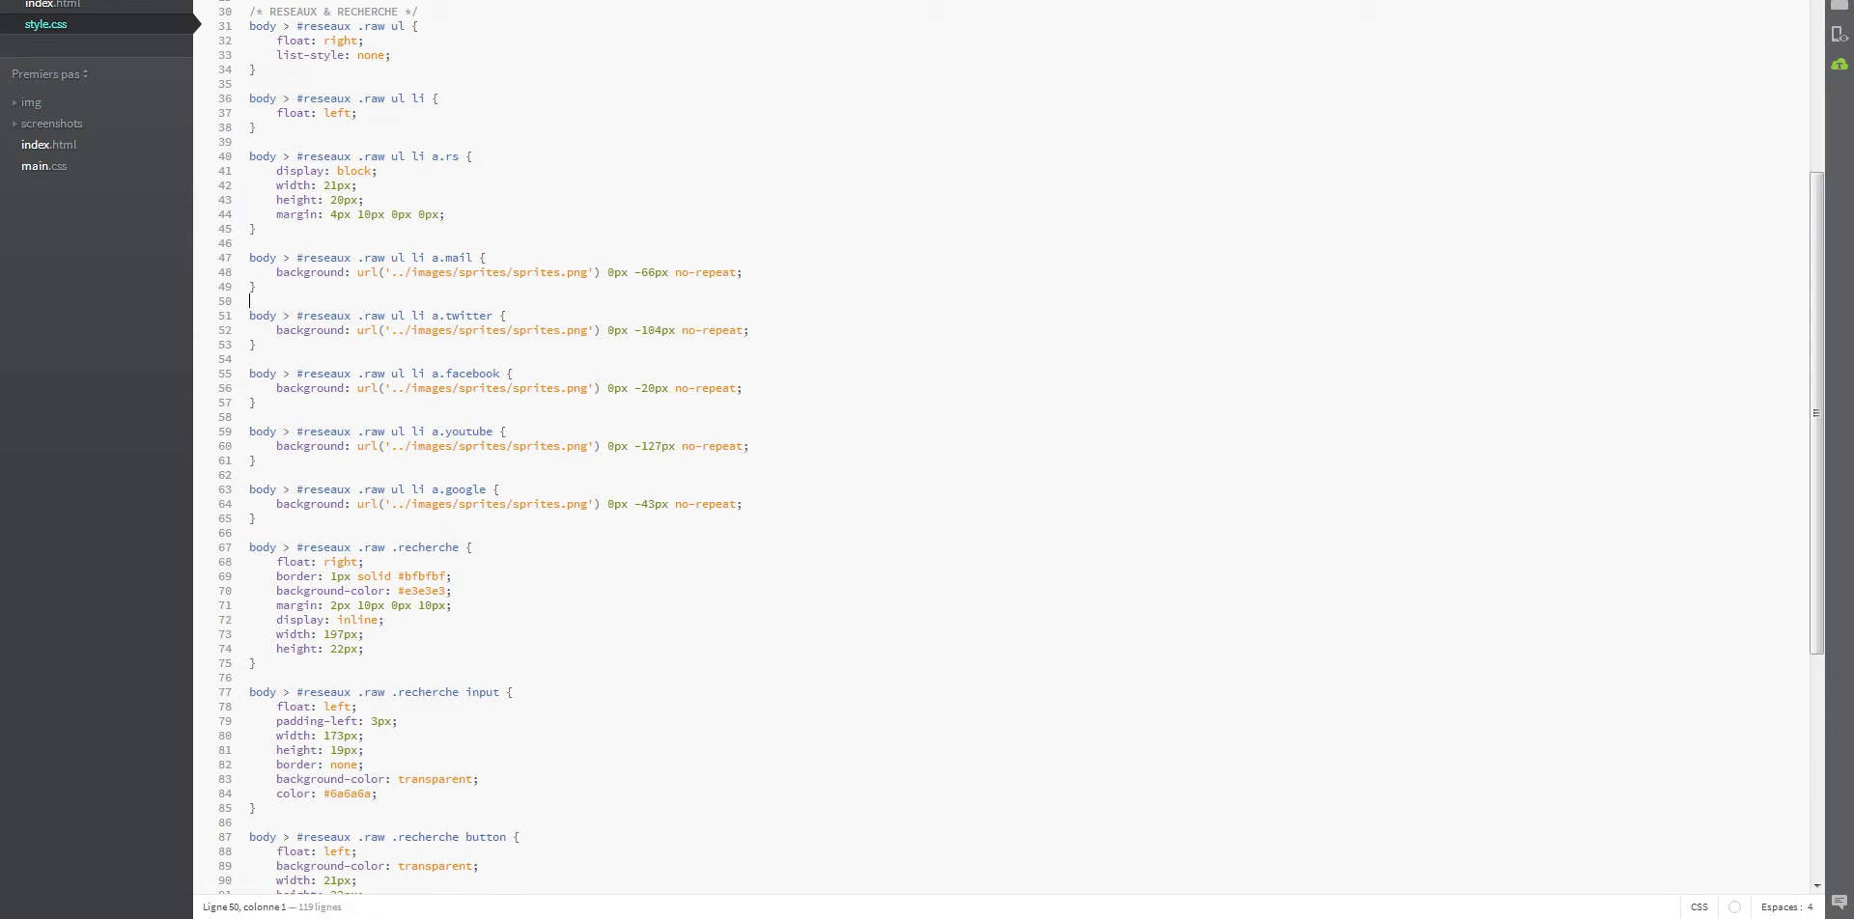
double_click(655, 272)
click(730, 272)
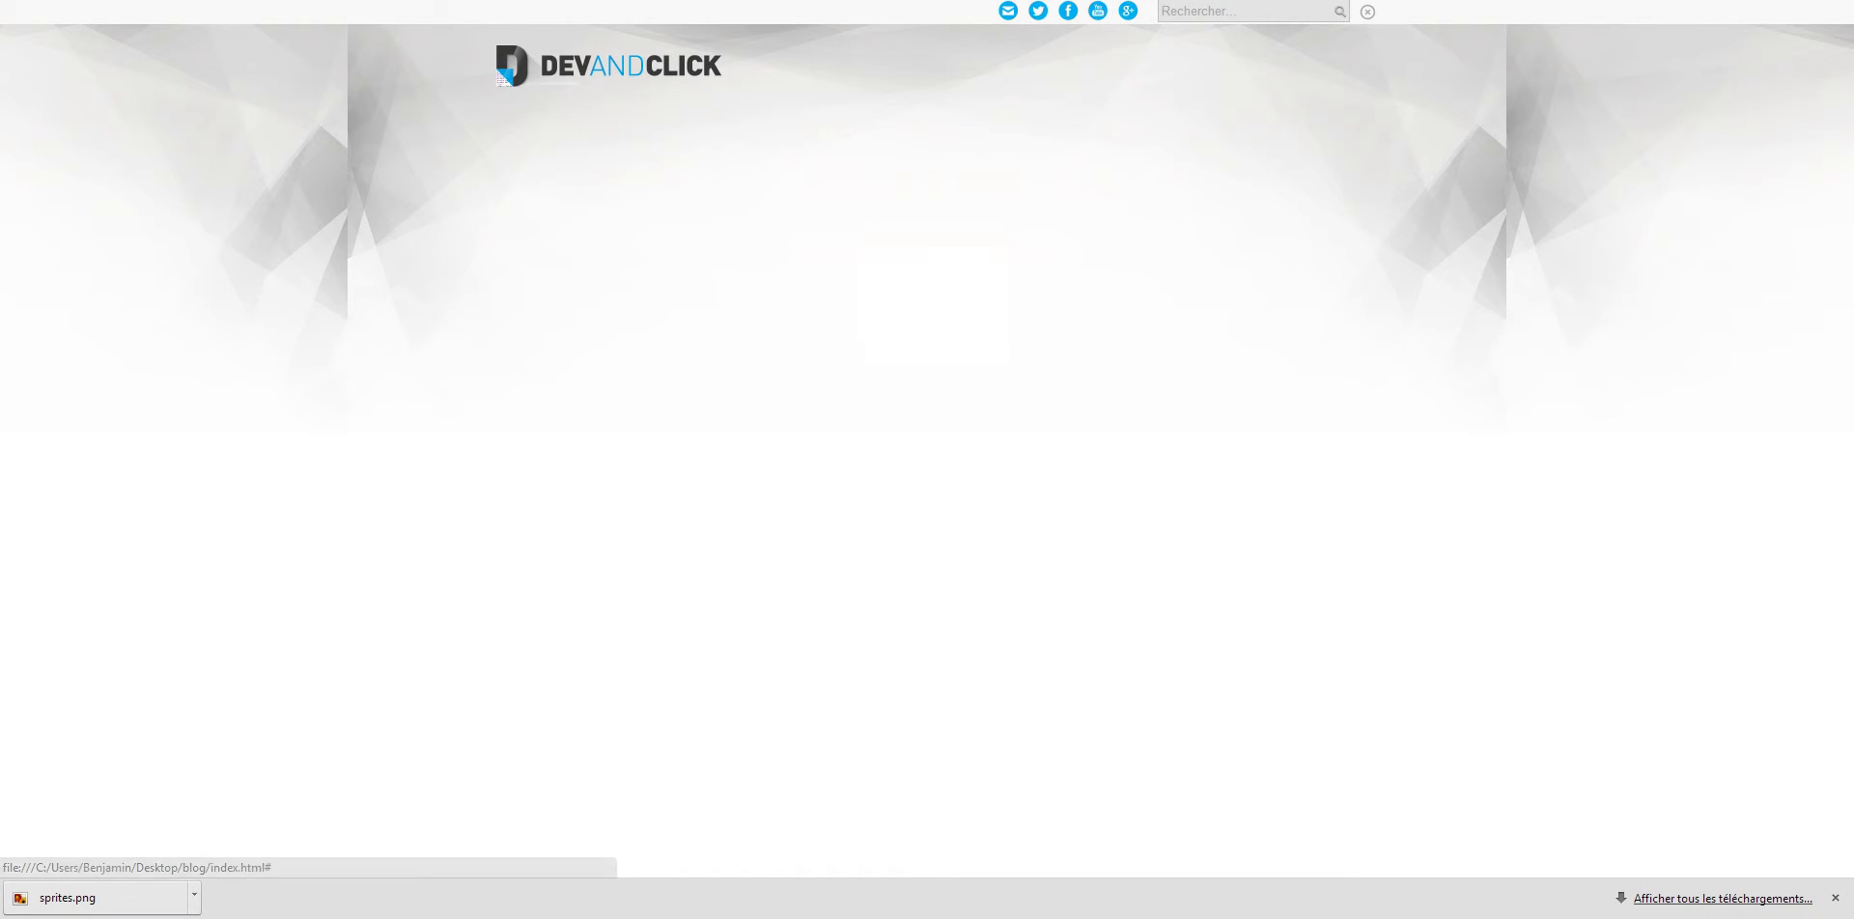
right_click(1008, 11)
click(1082, 144)
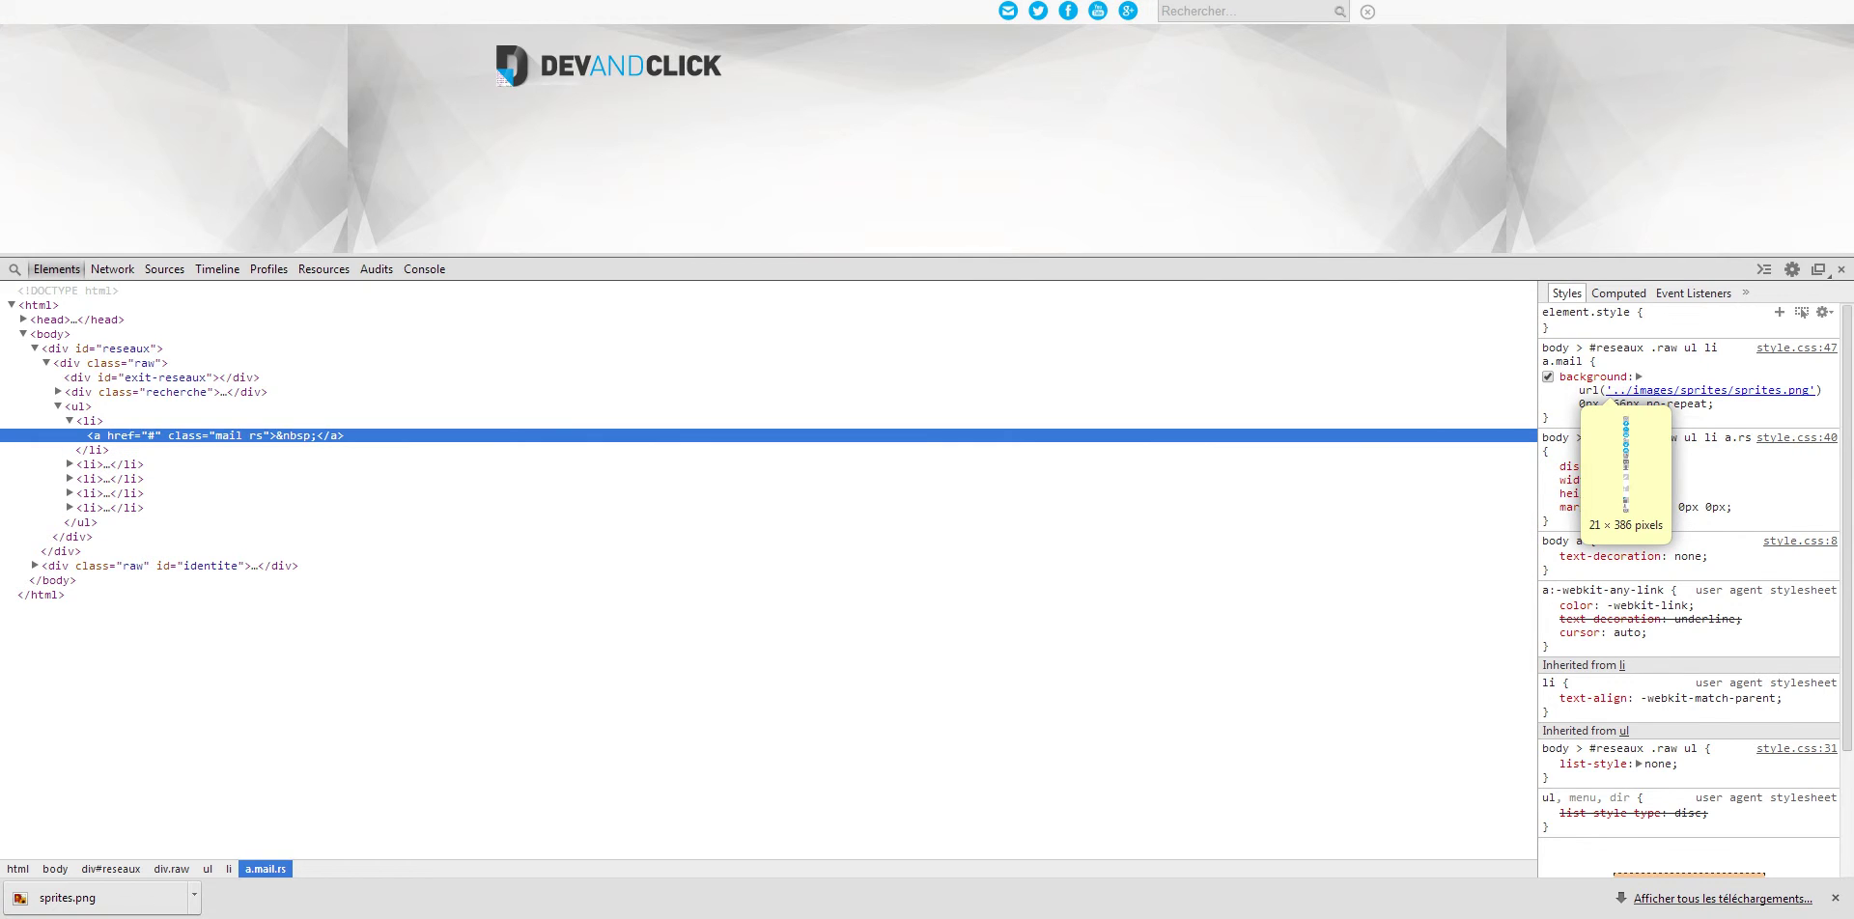
click(323, 268)
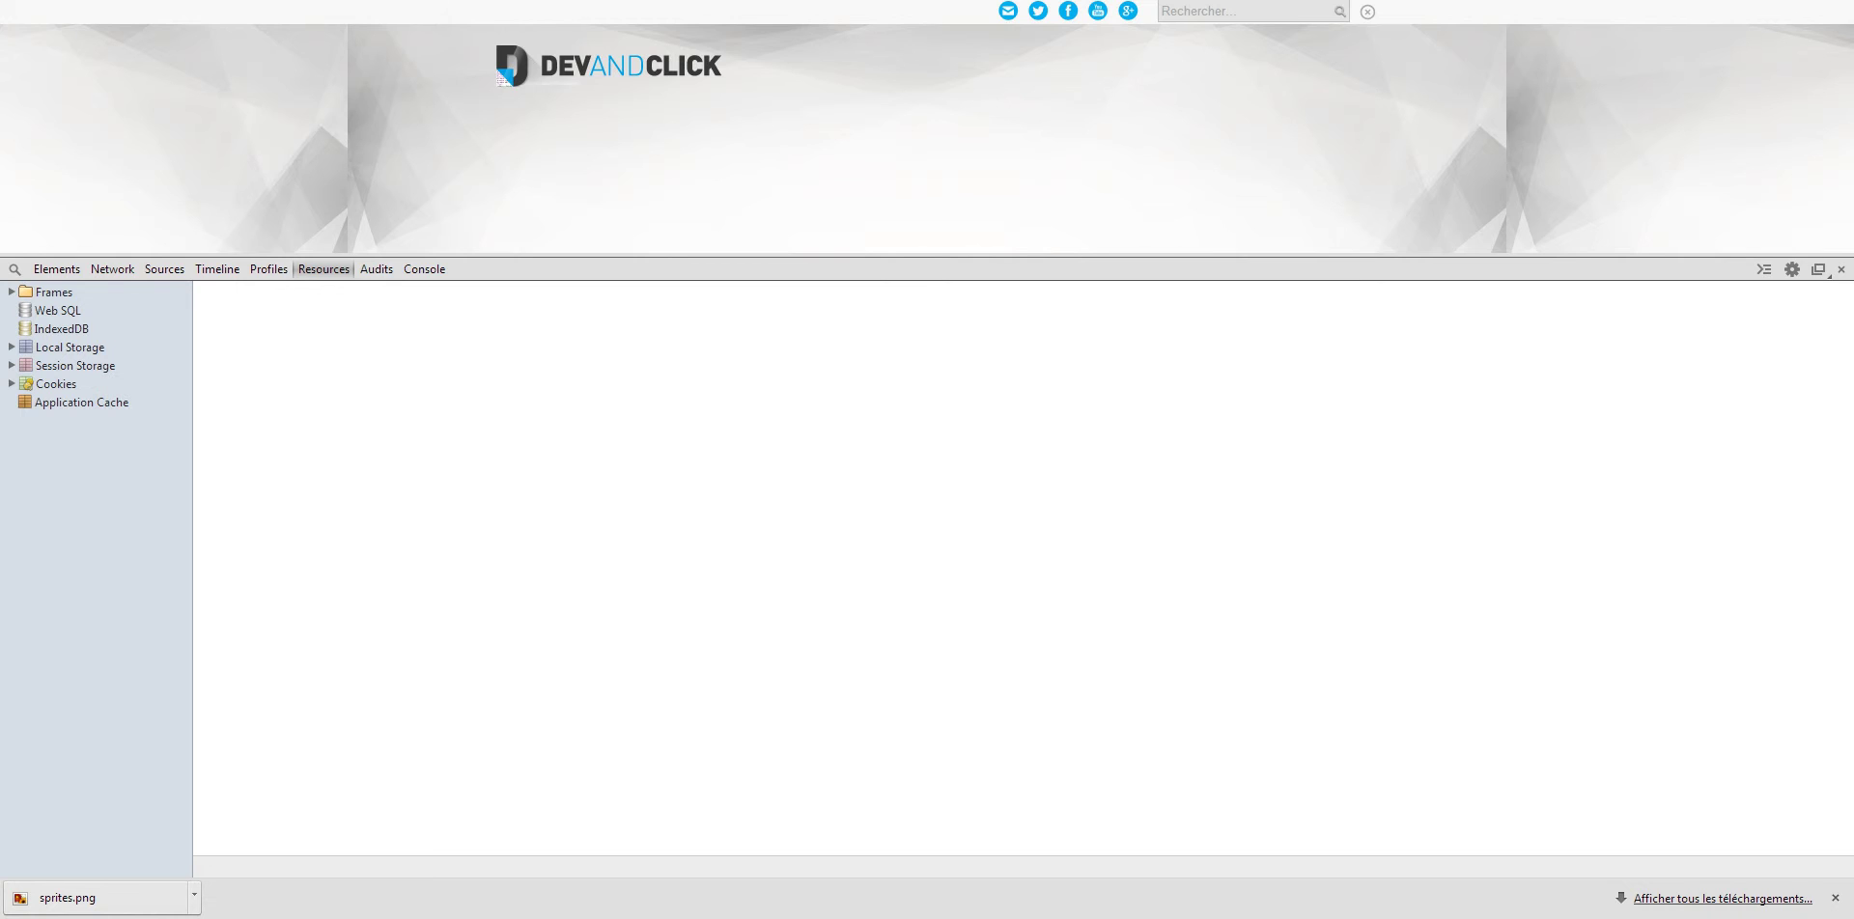
right_click(1008, 9)
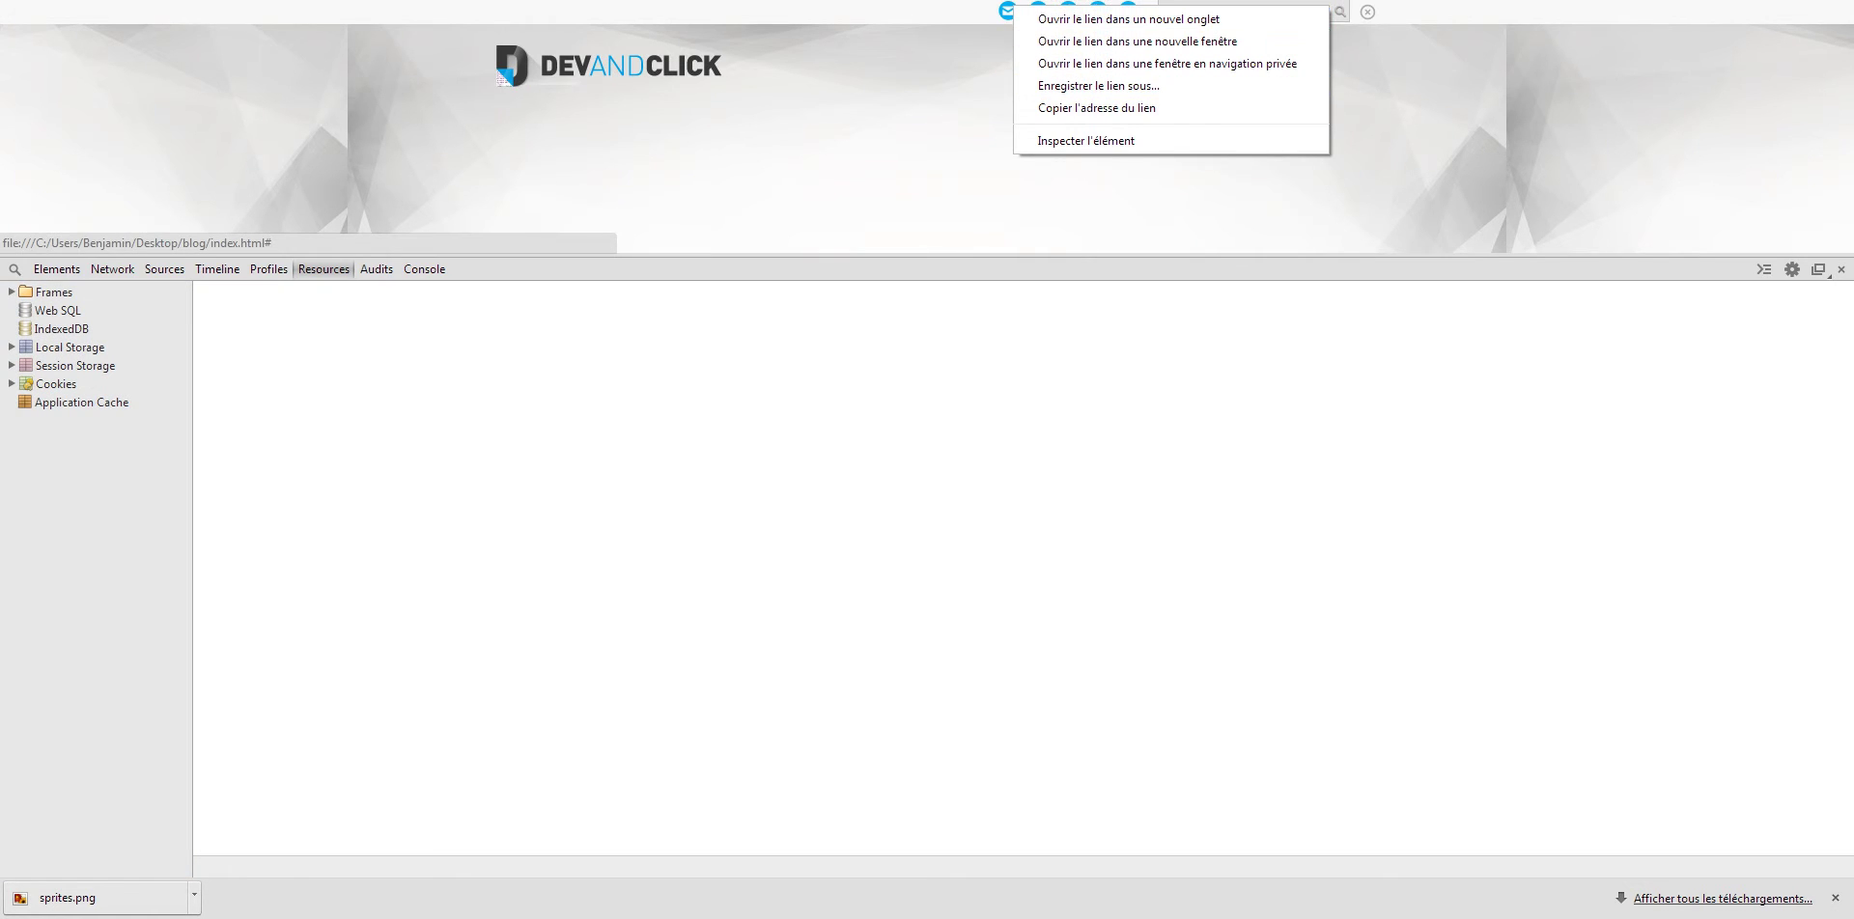
click(269, 269)
right_click(807, 62)
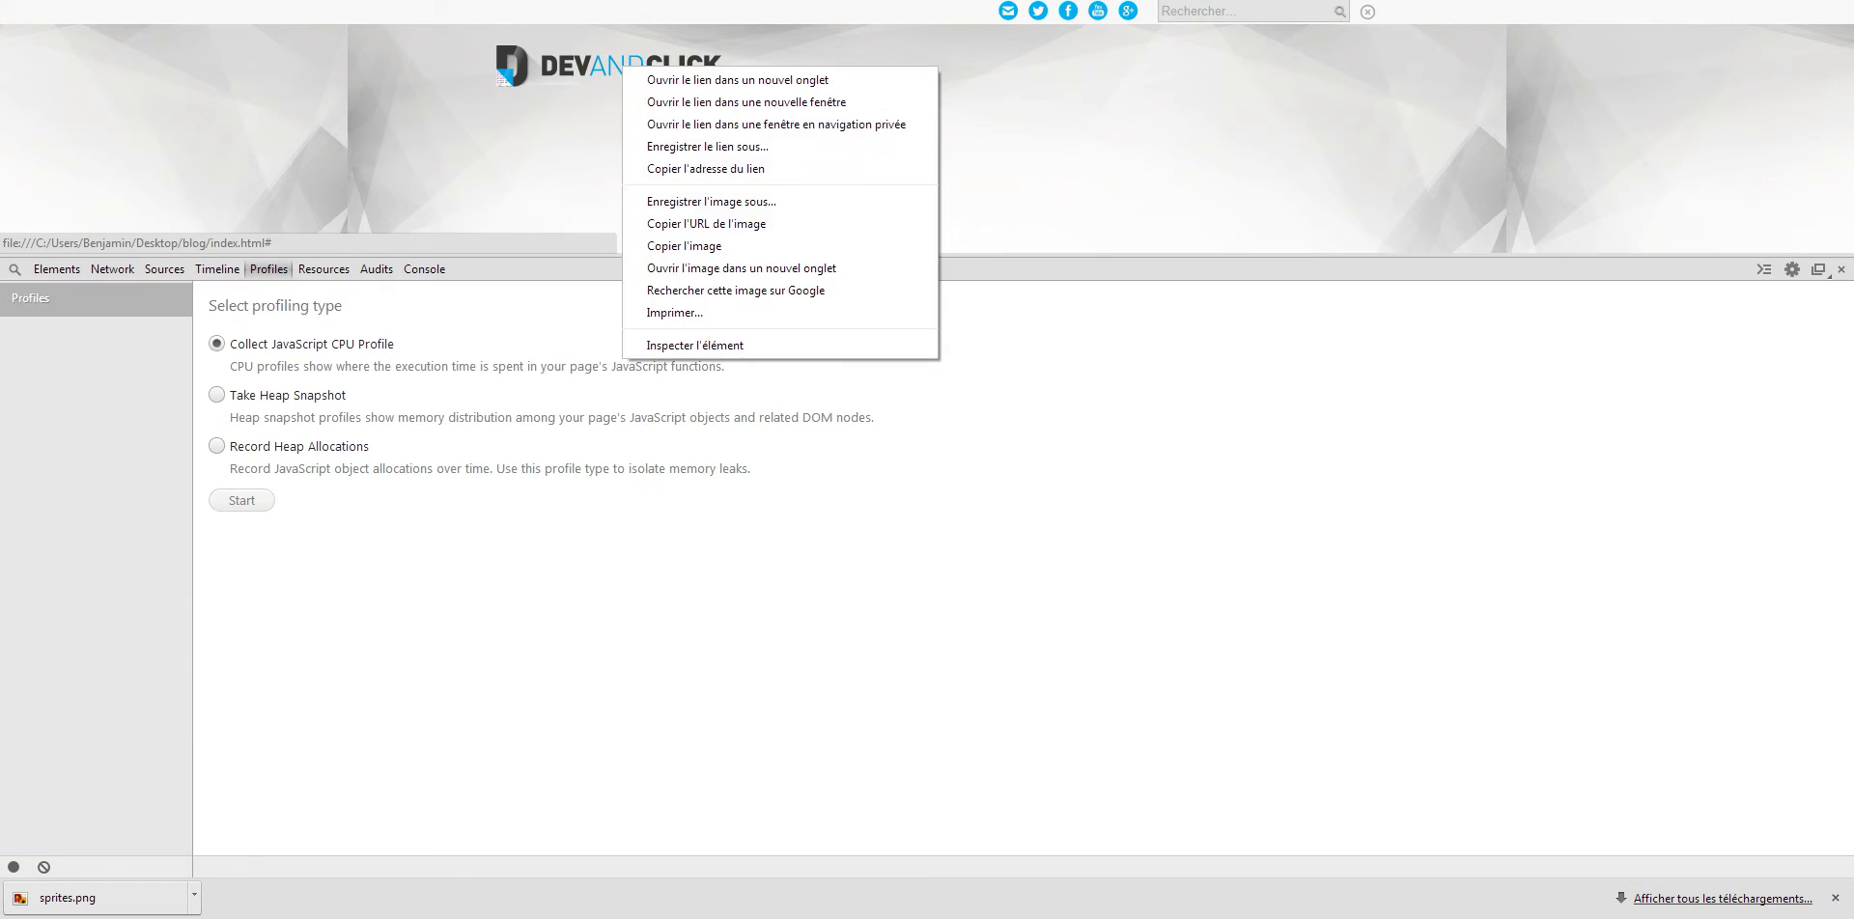
key(Escape)
right_click(1008, 10)
key(Escape)
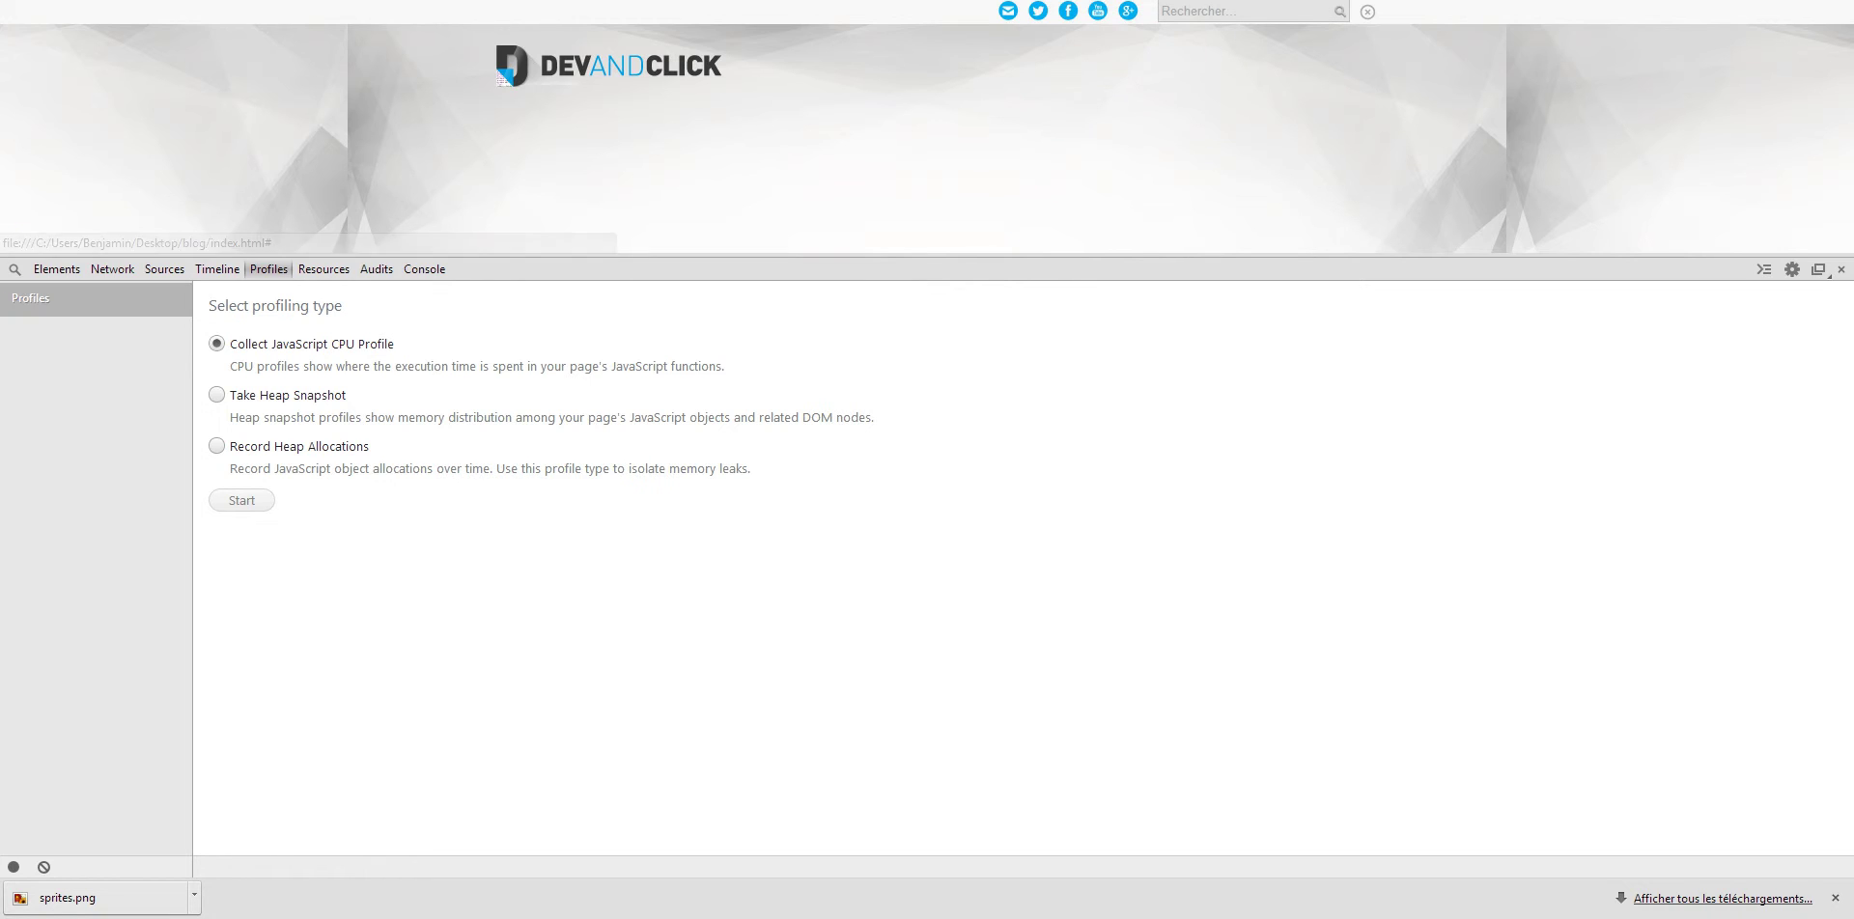
right_click(1008, 10)
click(1079, 140)
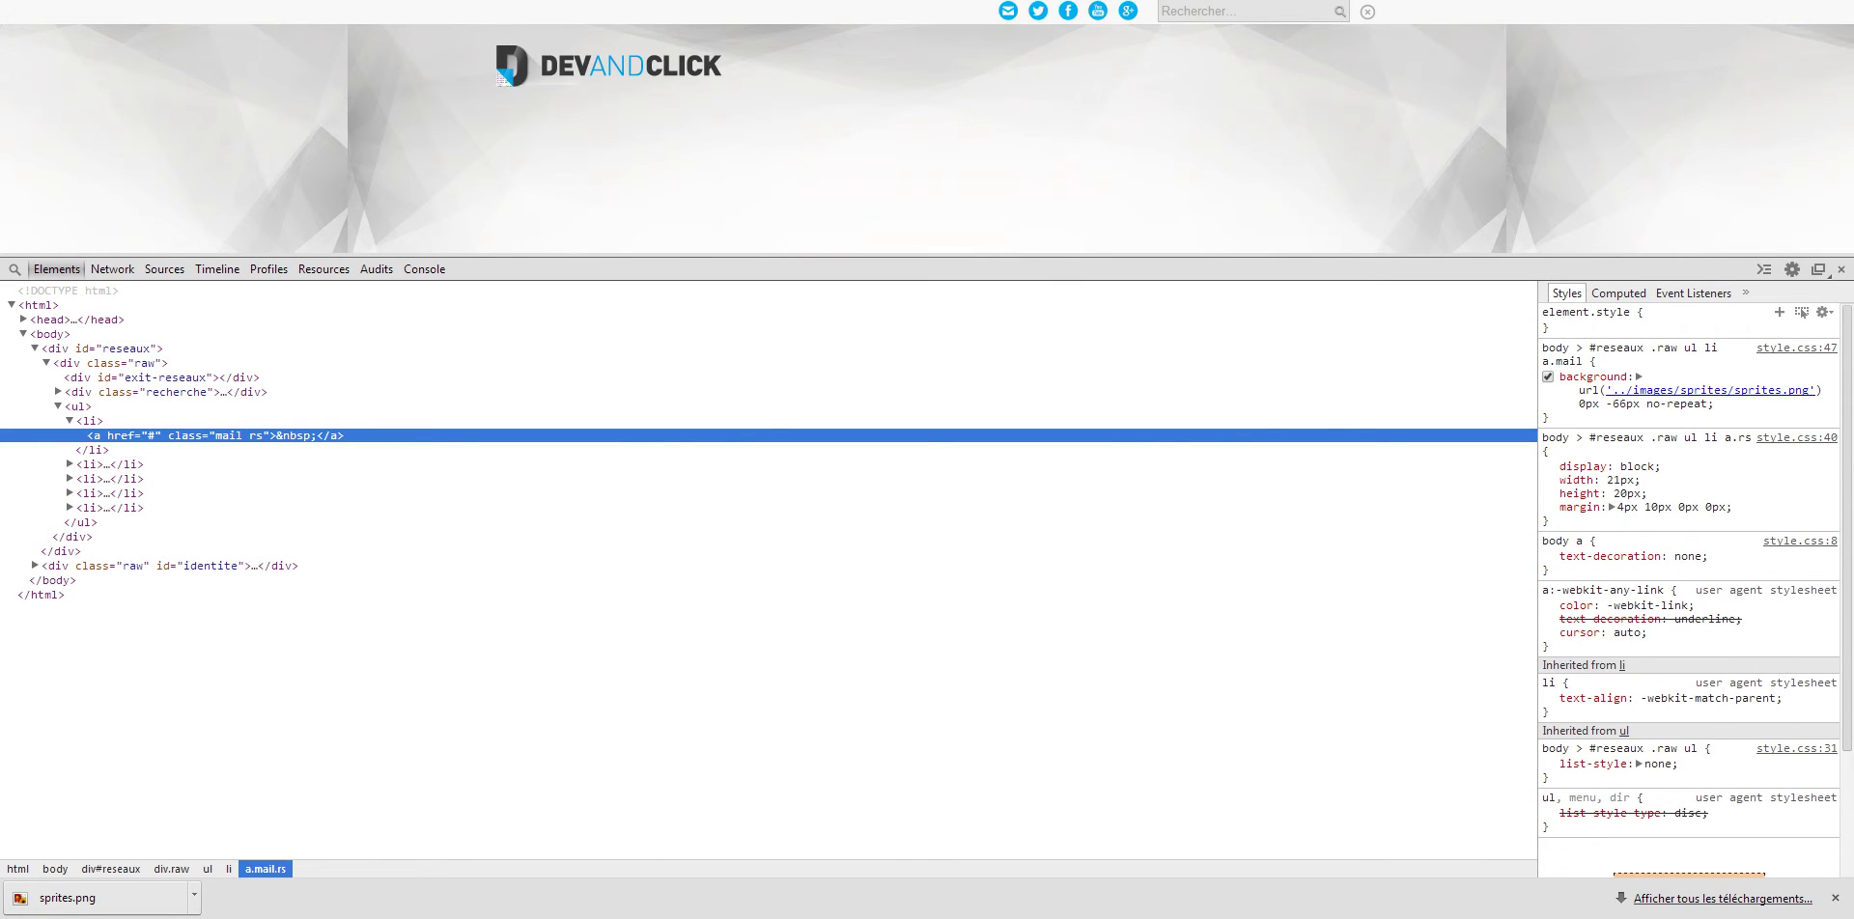
right_click(1641, 390)
click(1699, 396)
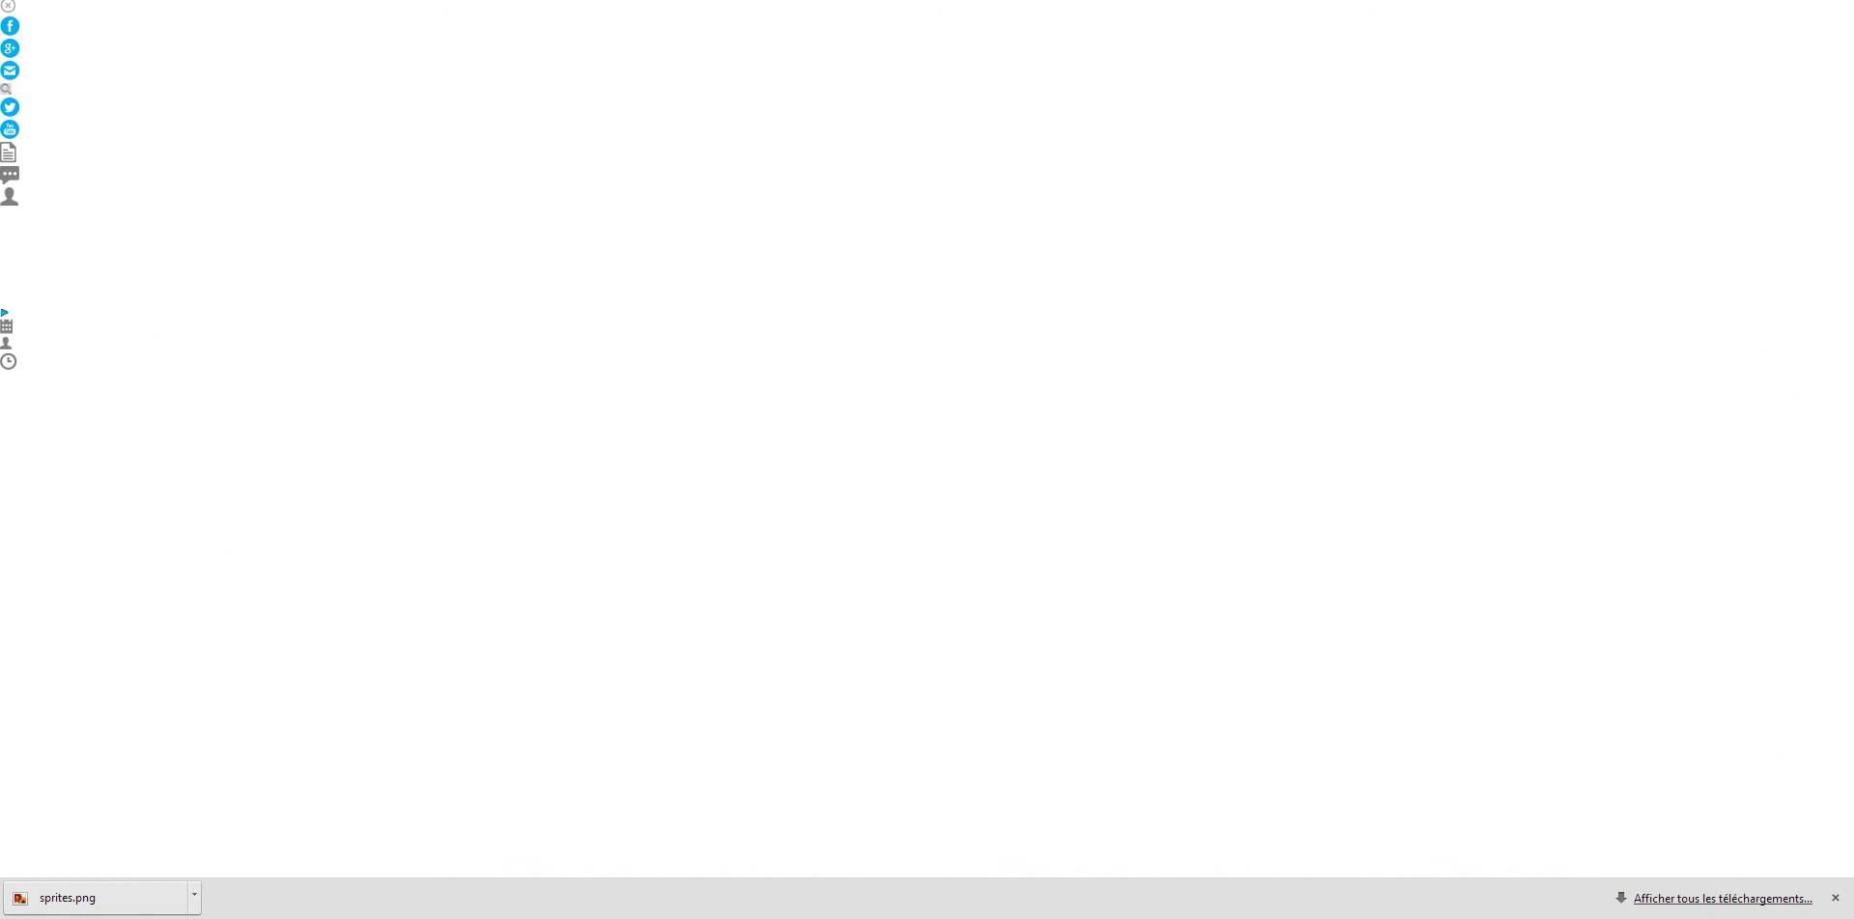
key(ctrl+w)
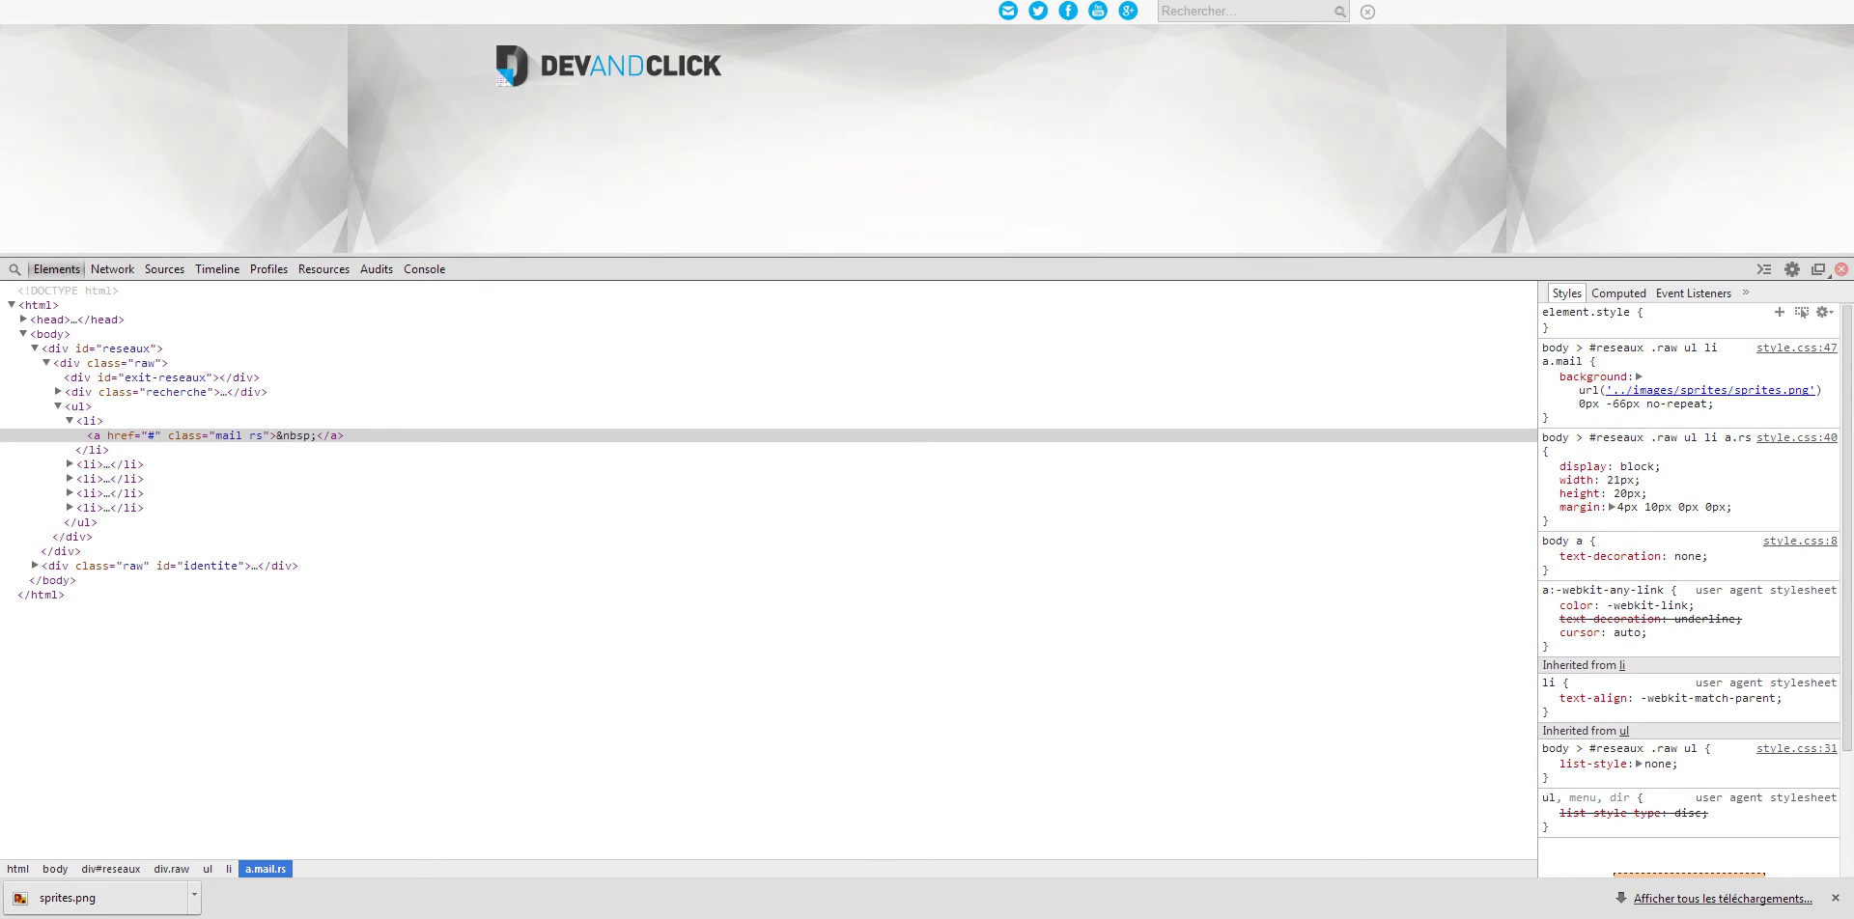
key(F12)
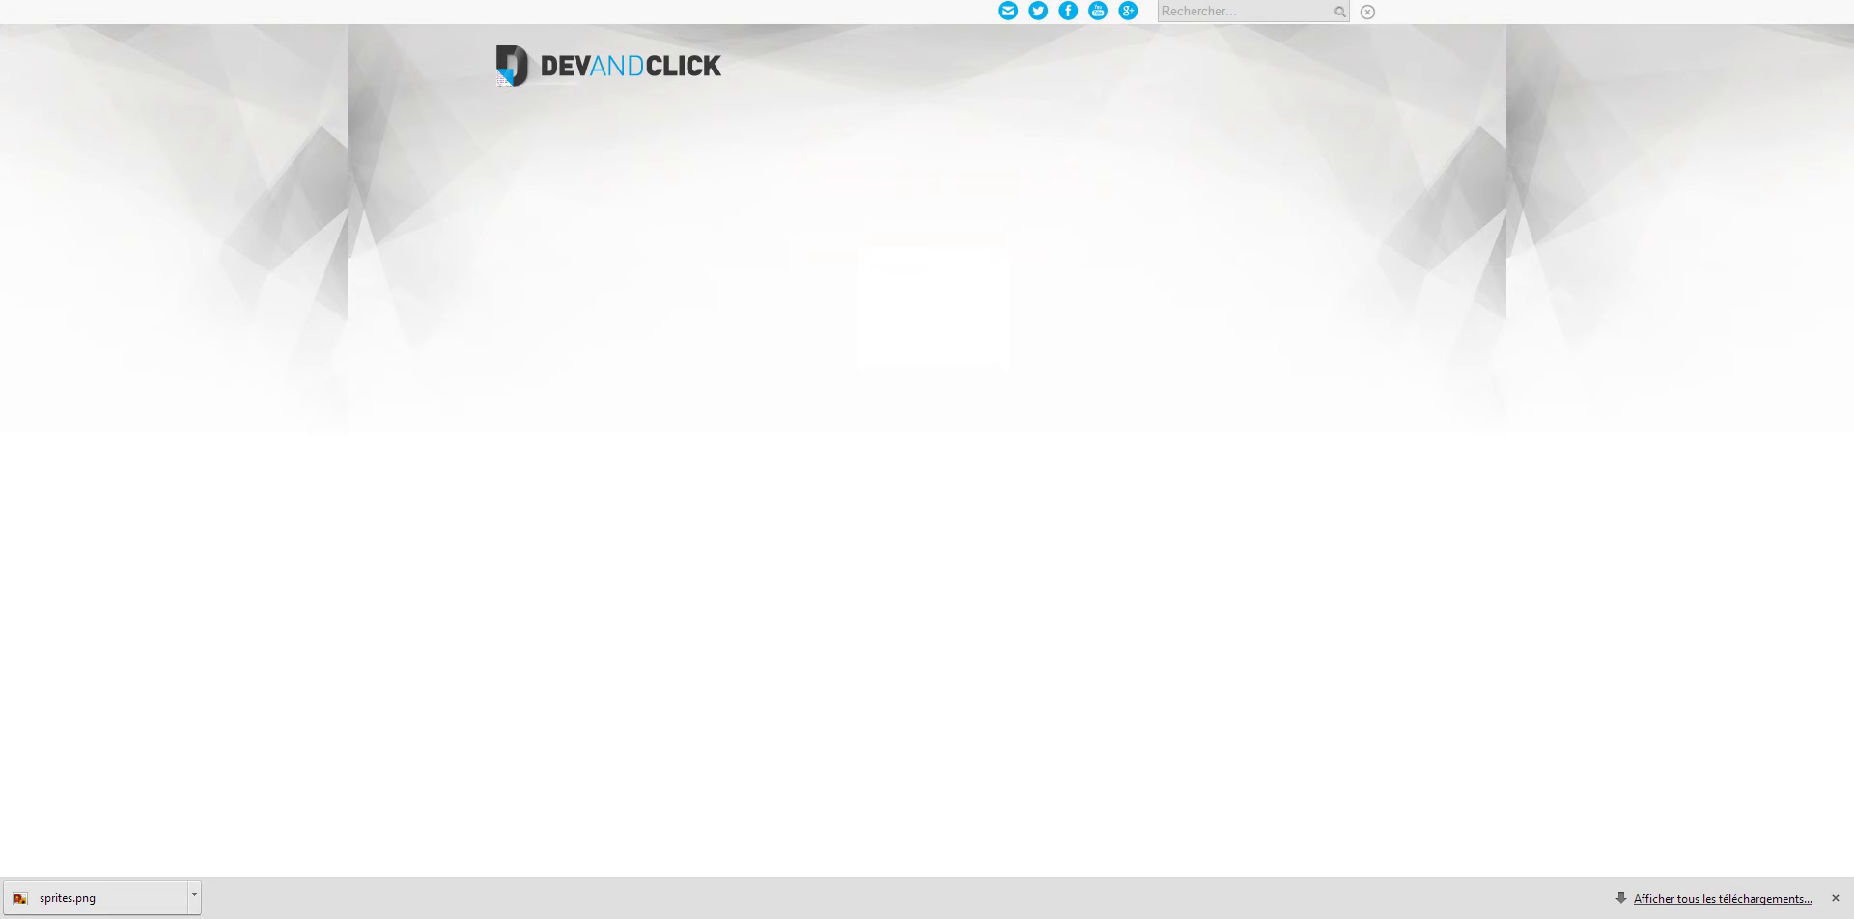
- Back in Photoshop, scroll the DevAndClick mockup down to the footer and back to the header
key(alt+Tab)
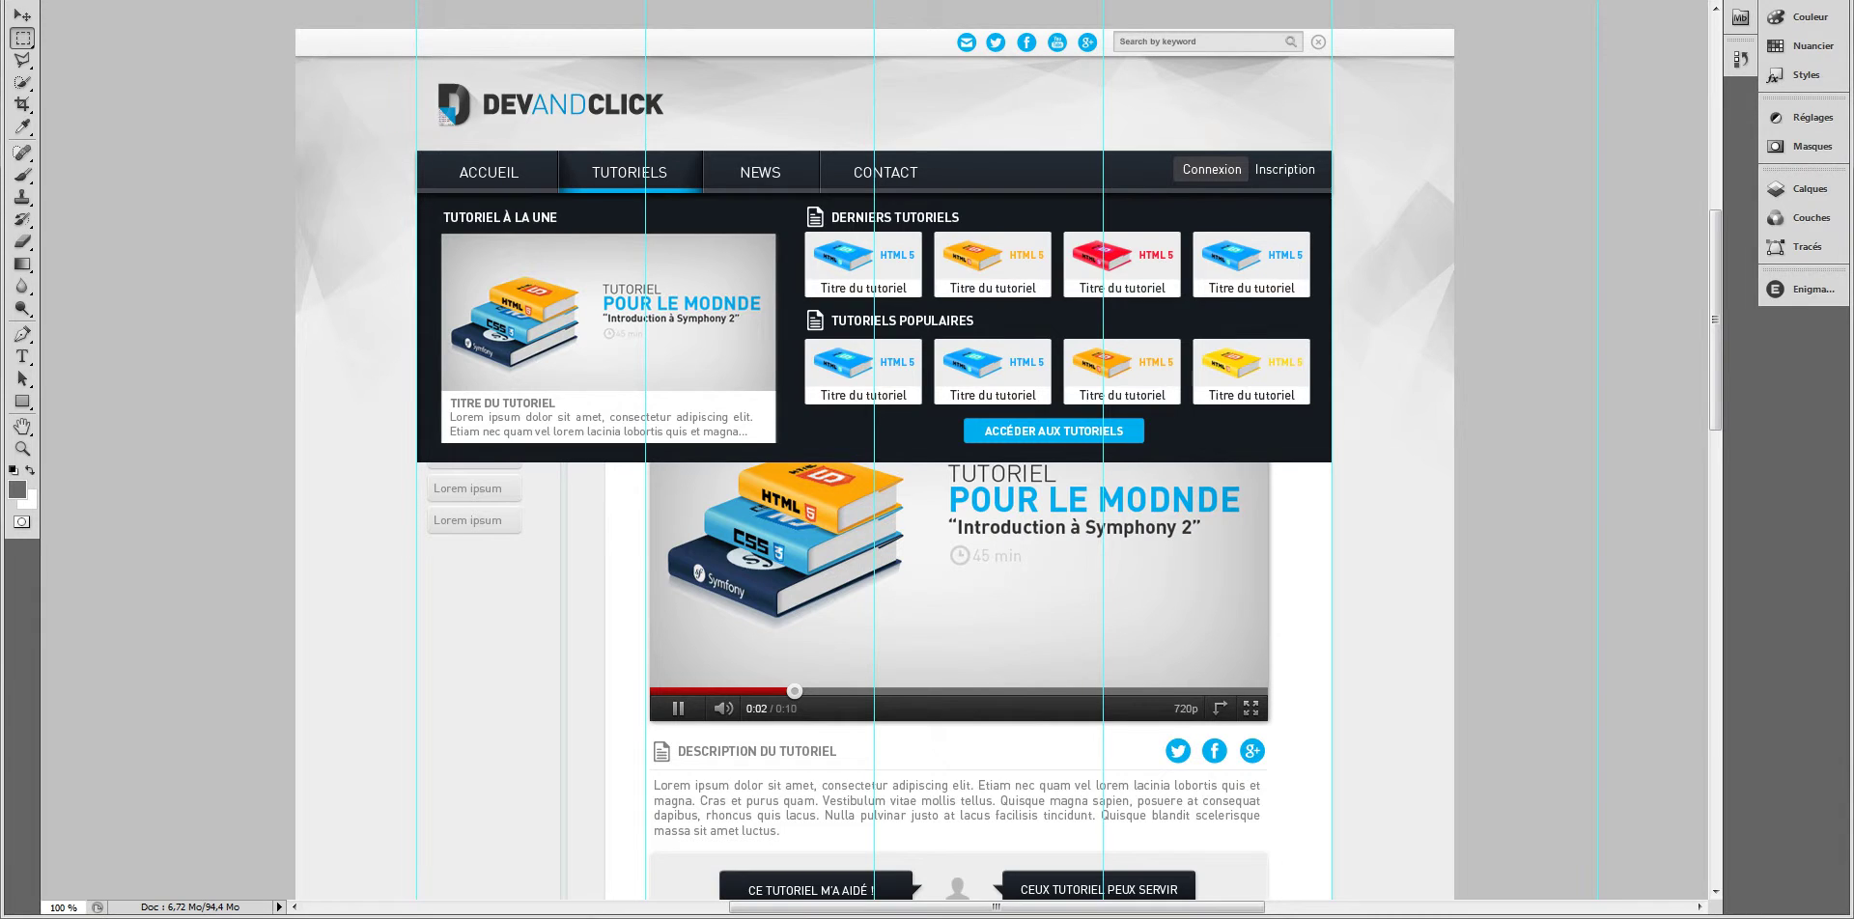
scroll(965, 463, down, 5)
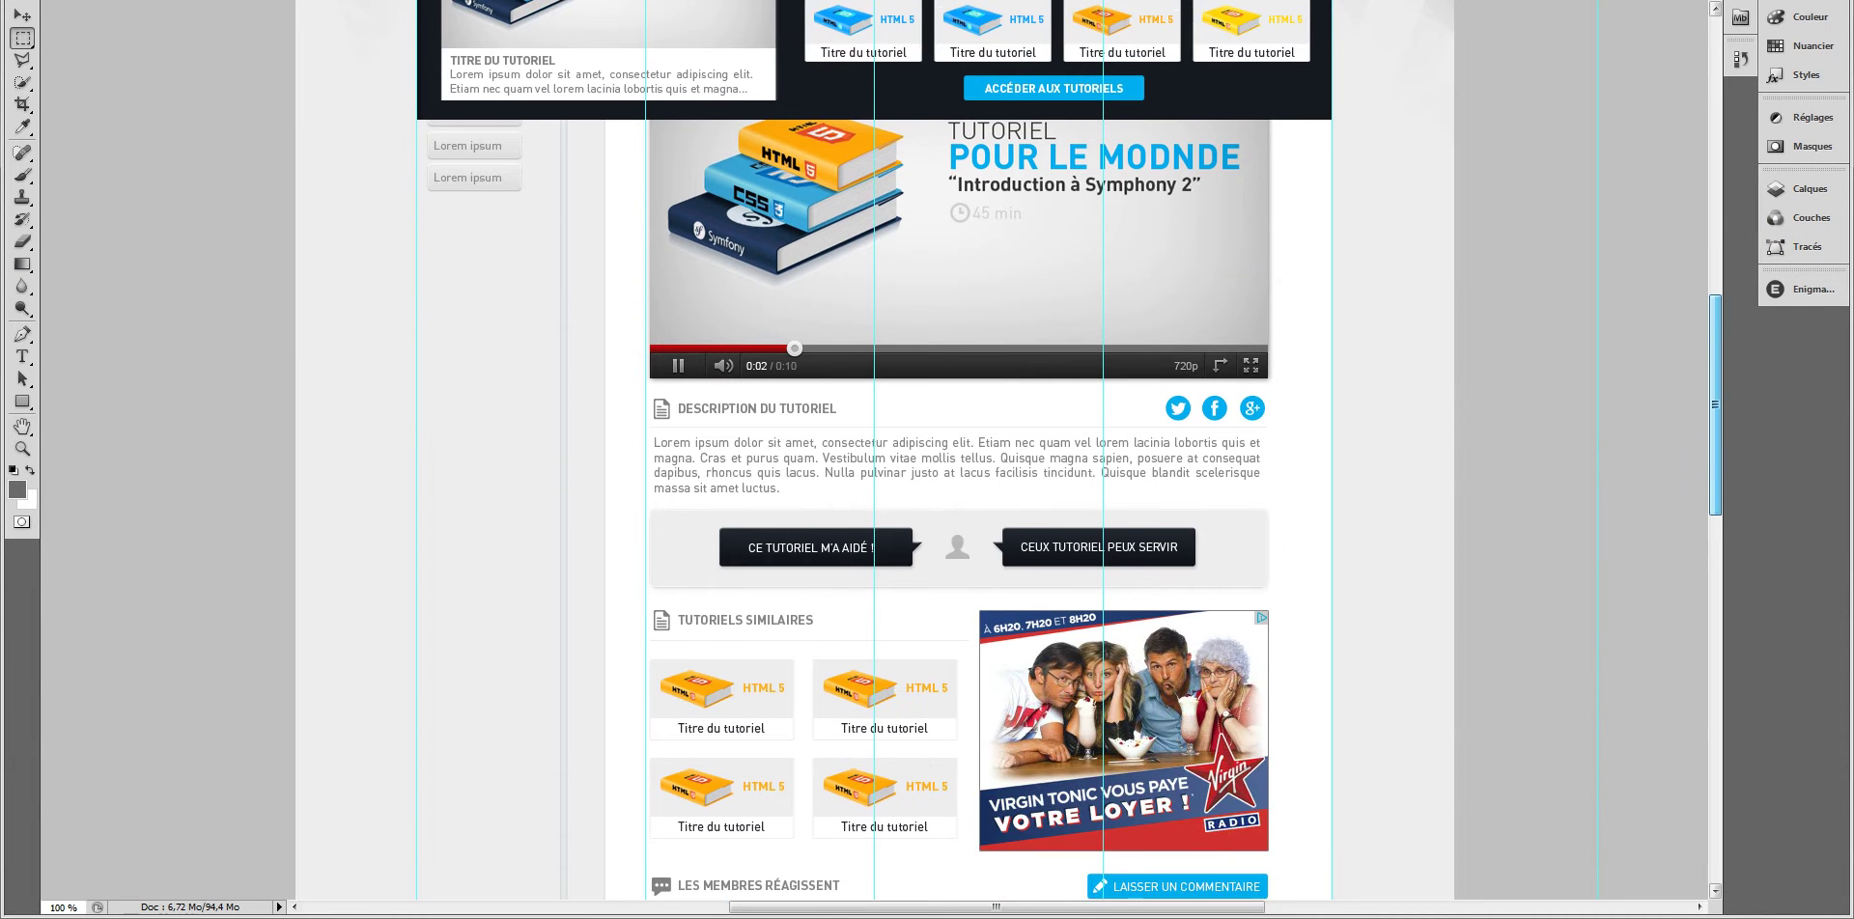
scroll(965, 464, down, 5)
scroll(966, 463, down, 5)
scroll(965, 463, down, 1)
scroll(966, 464, down, 1)
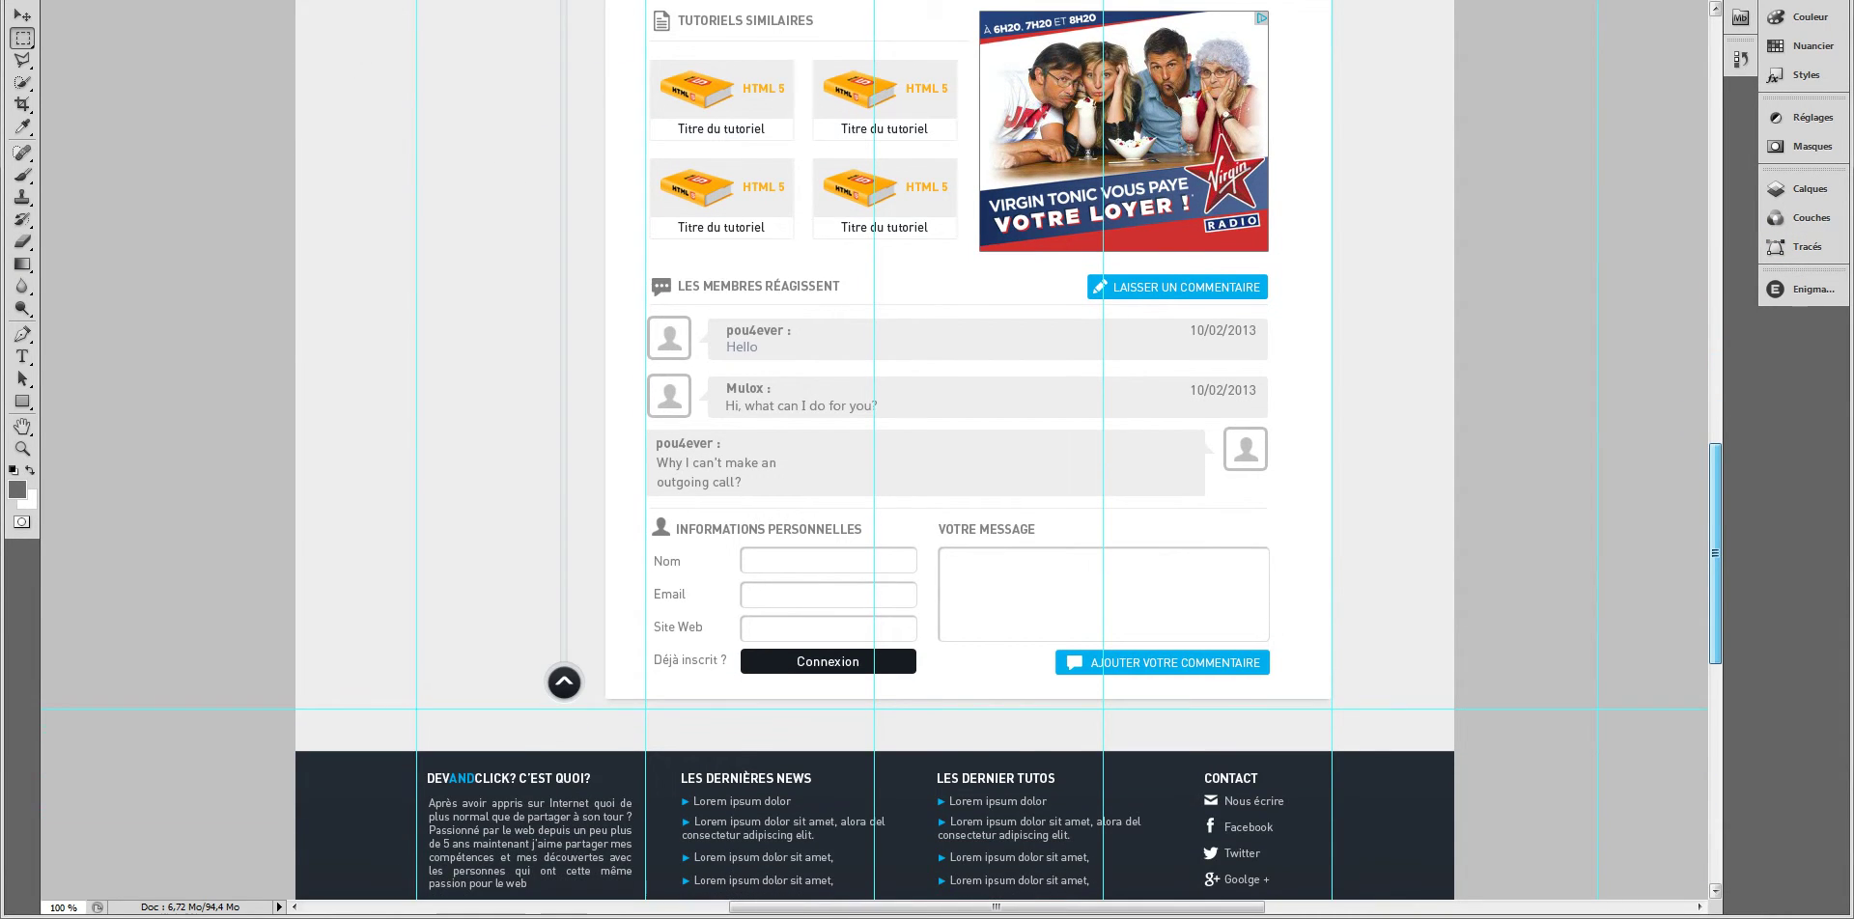
scroll(965, 463, up, 1)
scroll(965, 463, up, 10)
scroll(966, 464, up, 3)
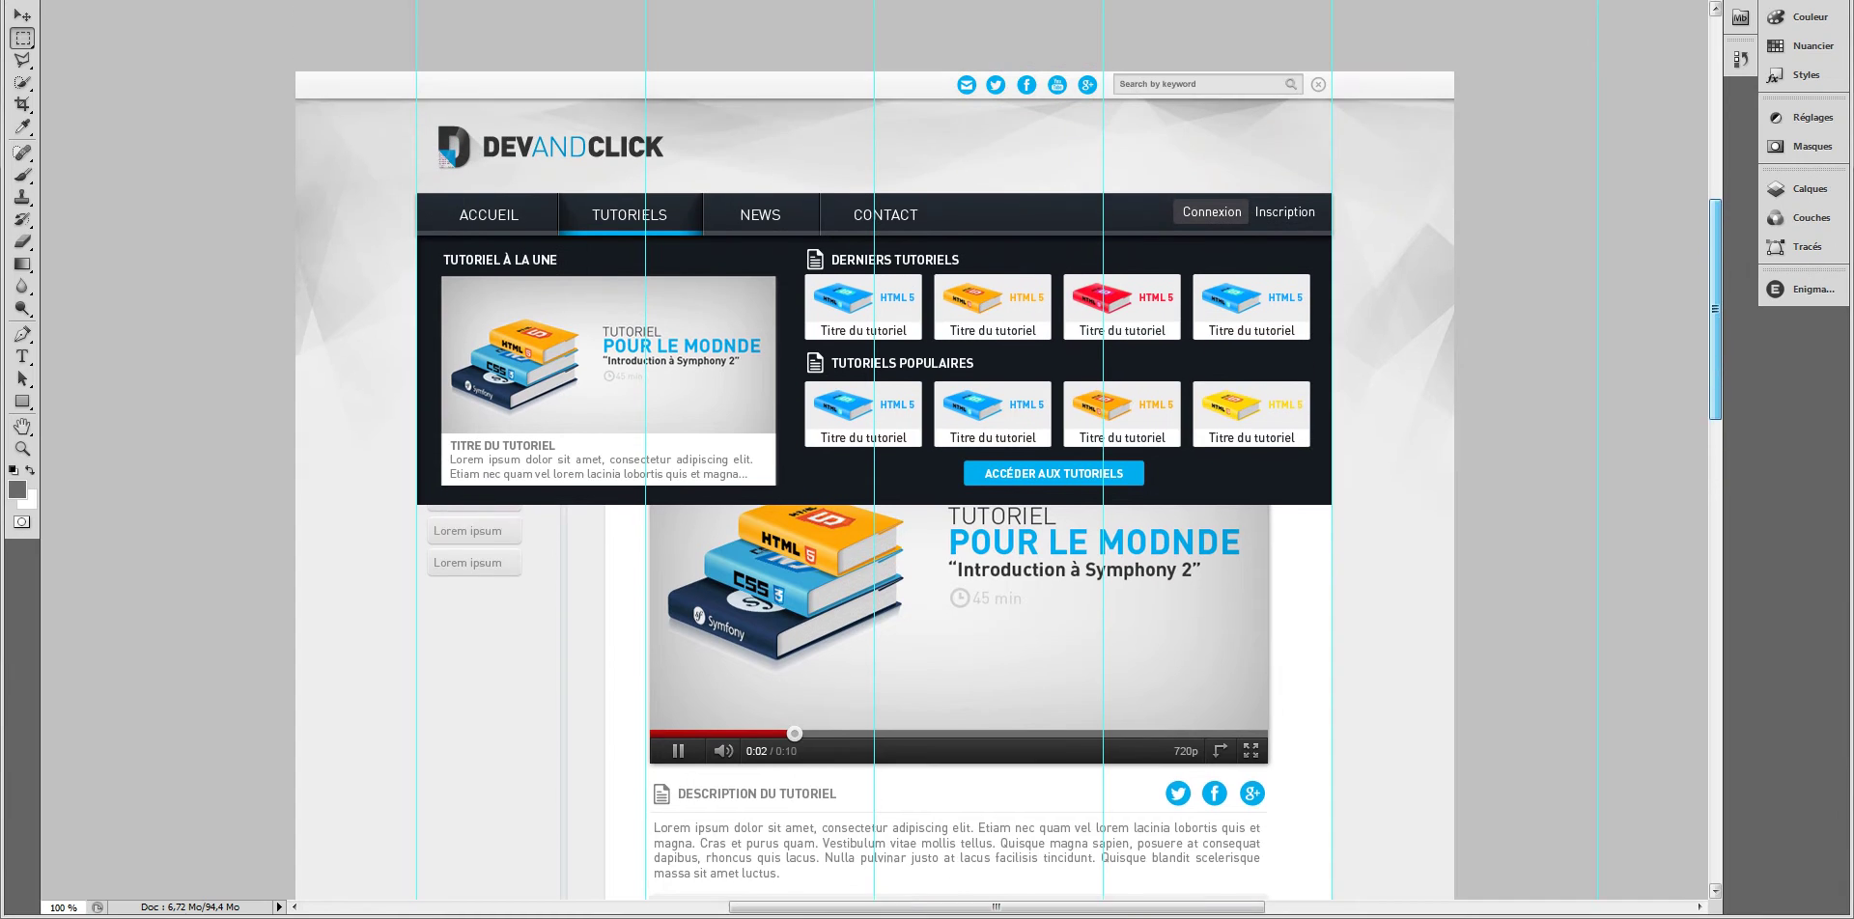
scroll(966, 463, up, 2)
scroll(875, 490, down, 2)
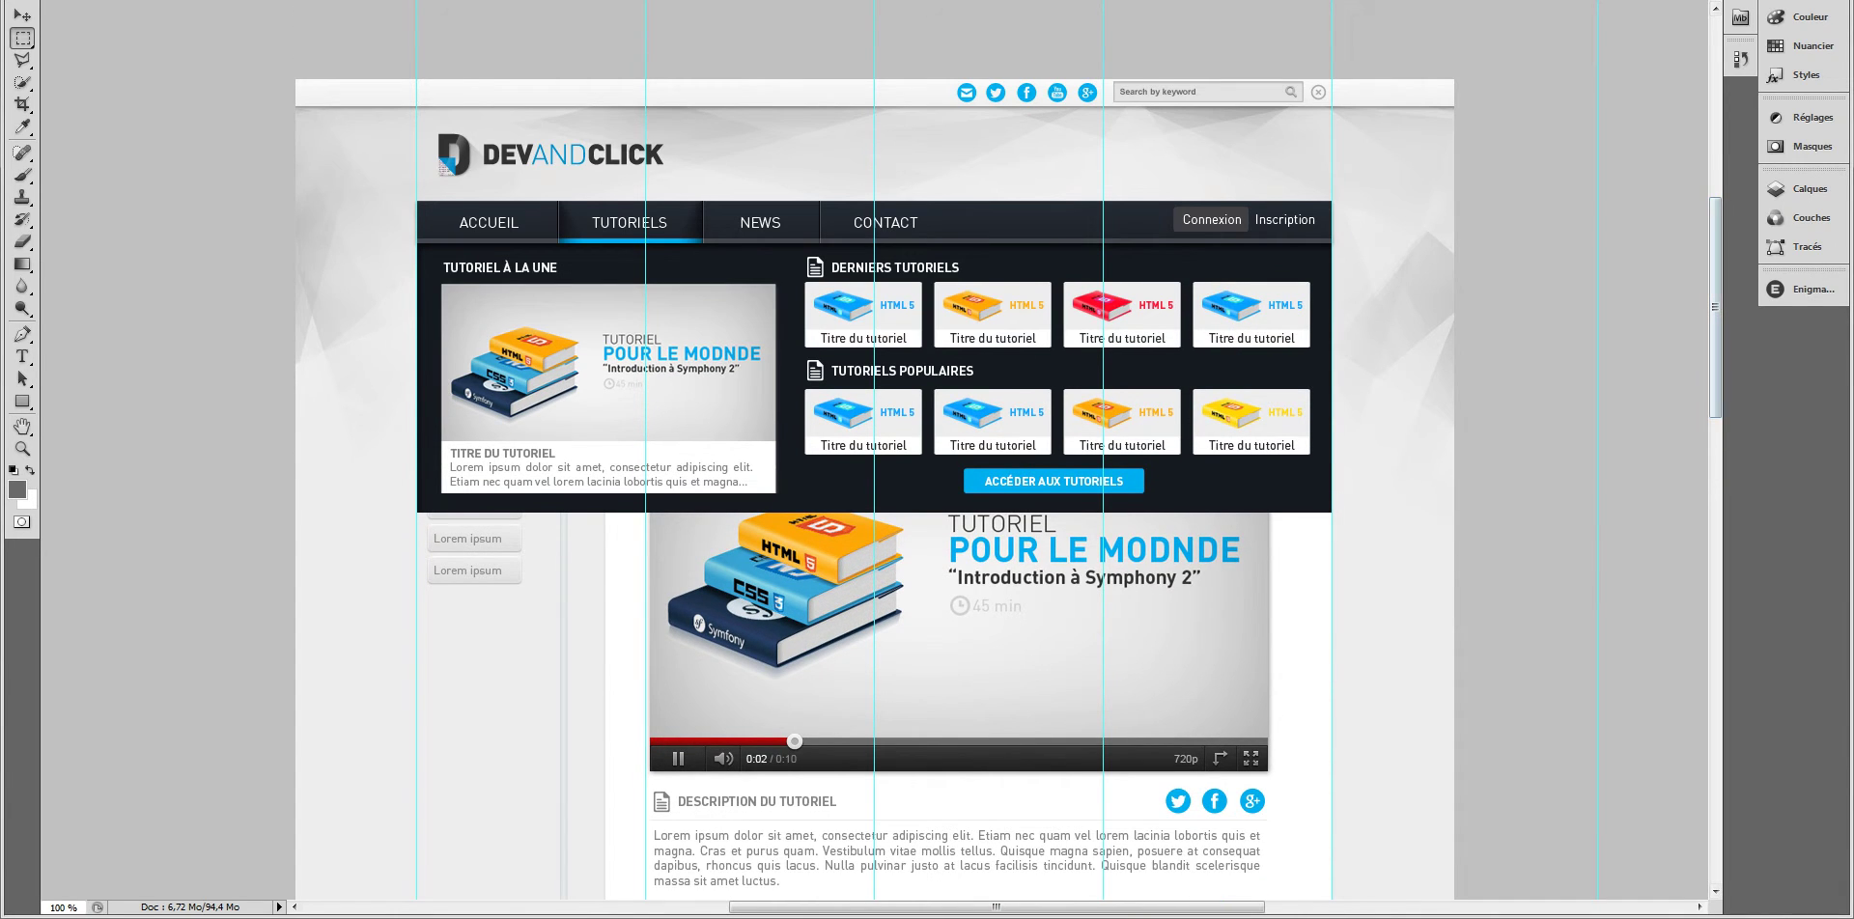